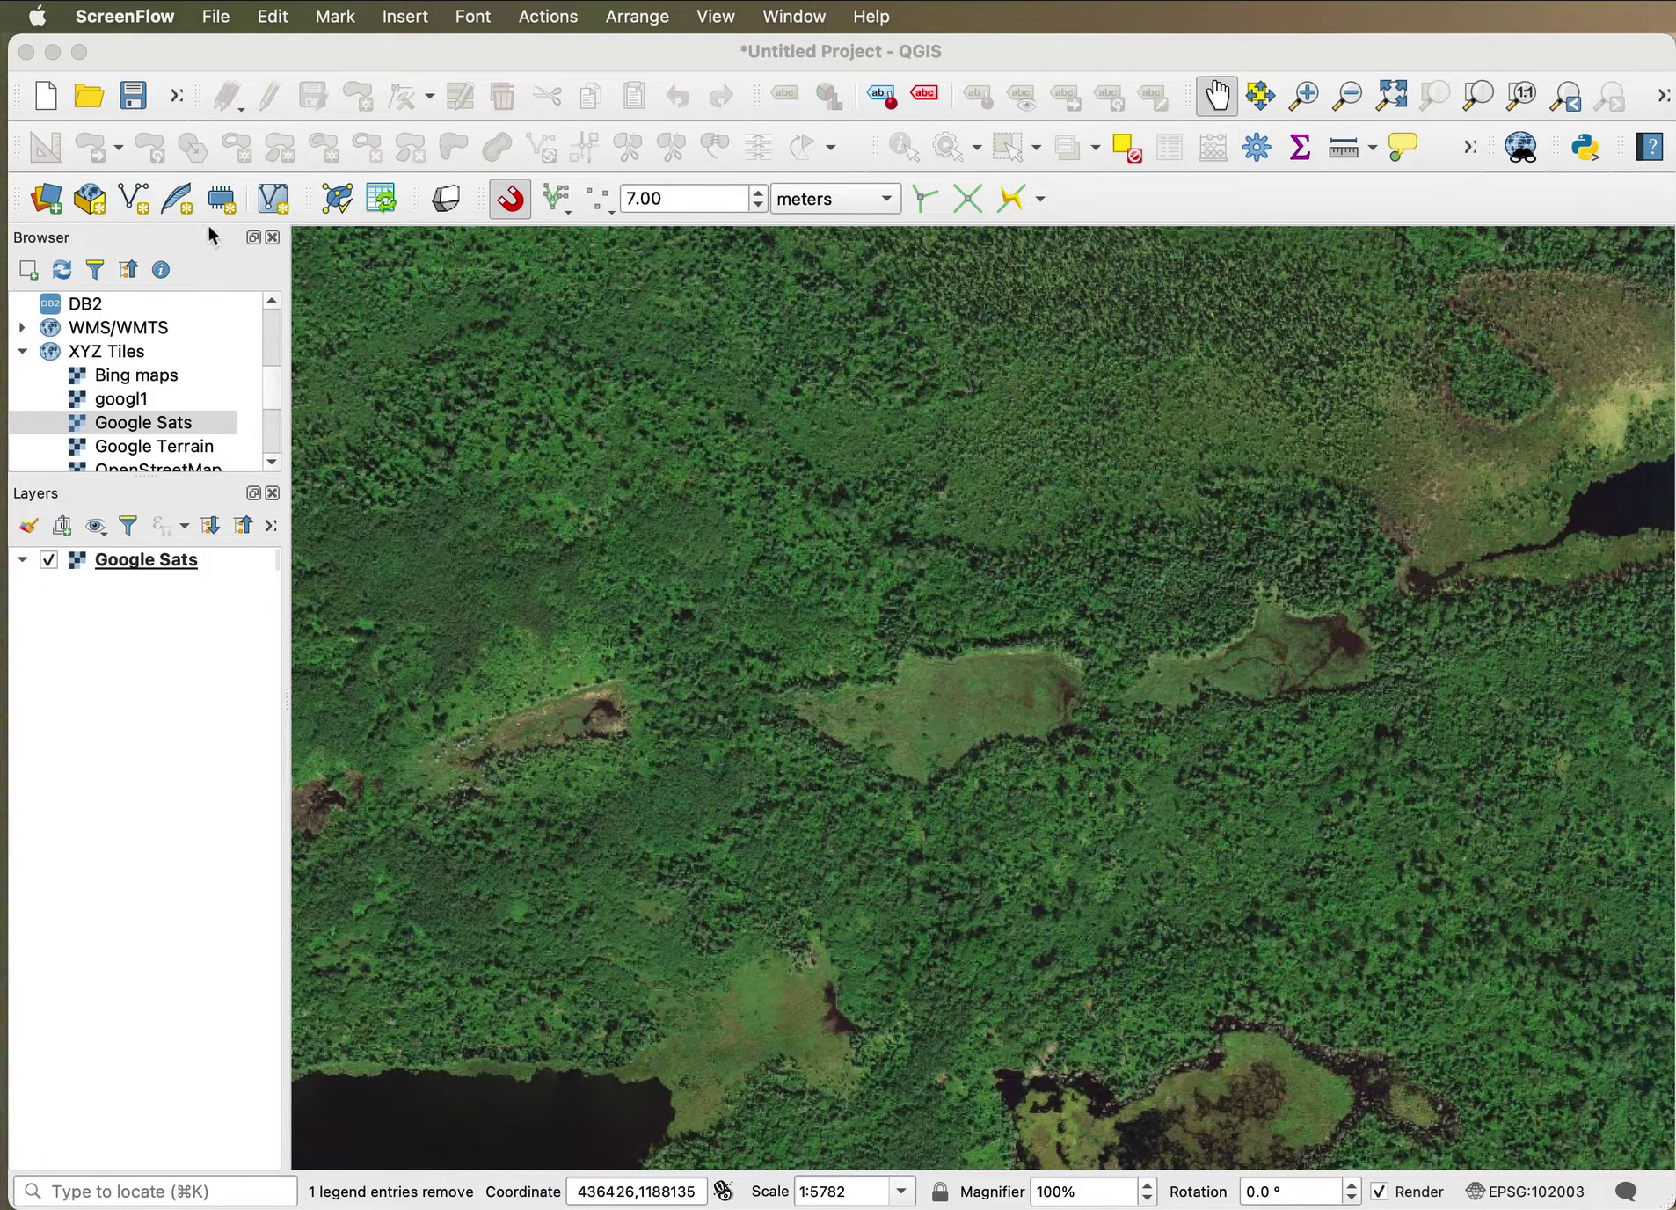
# Set the project coordinate reference system to NAD83(2011) / UTM zone 15N (EPSG:6344).
pyautogui.click(237, 62)
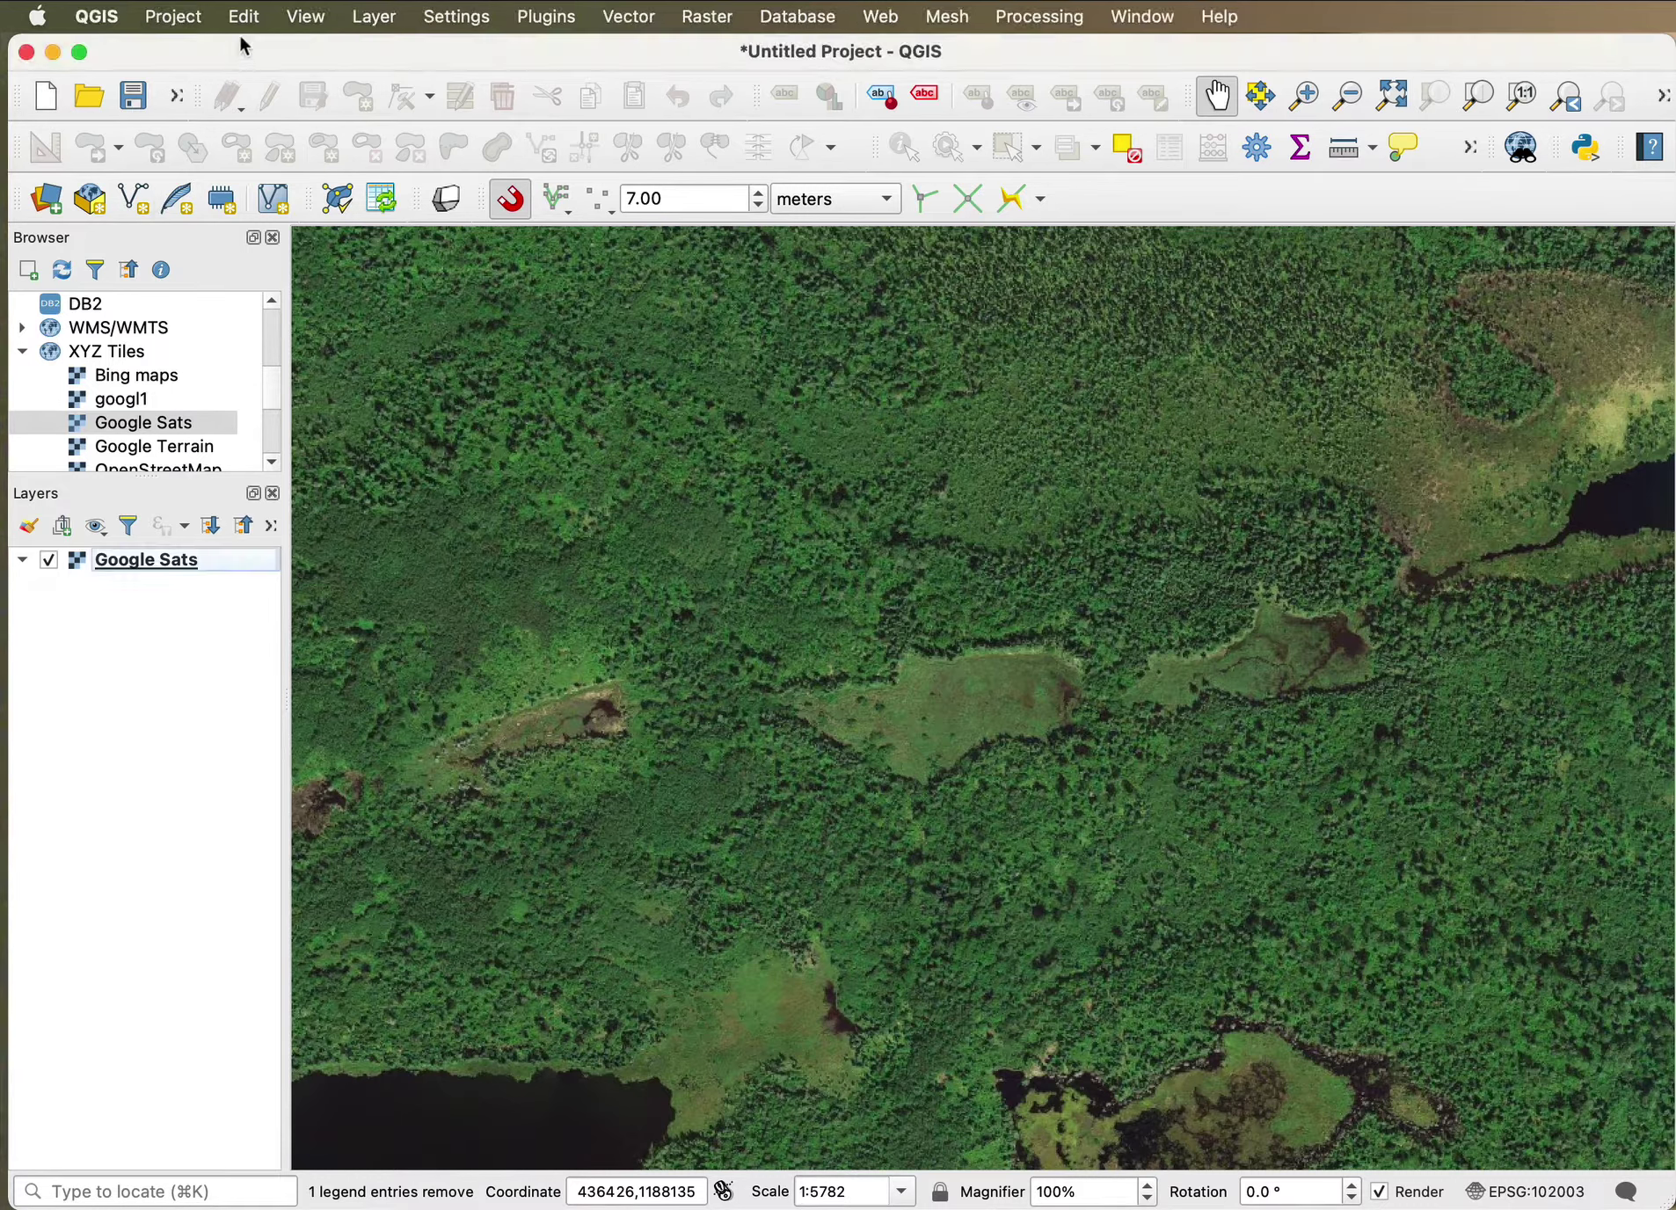
pyautogui.click(176, 17)
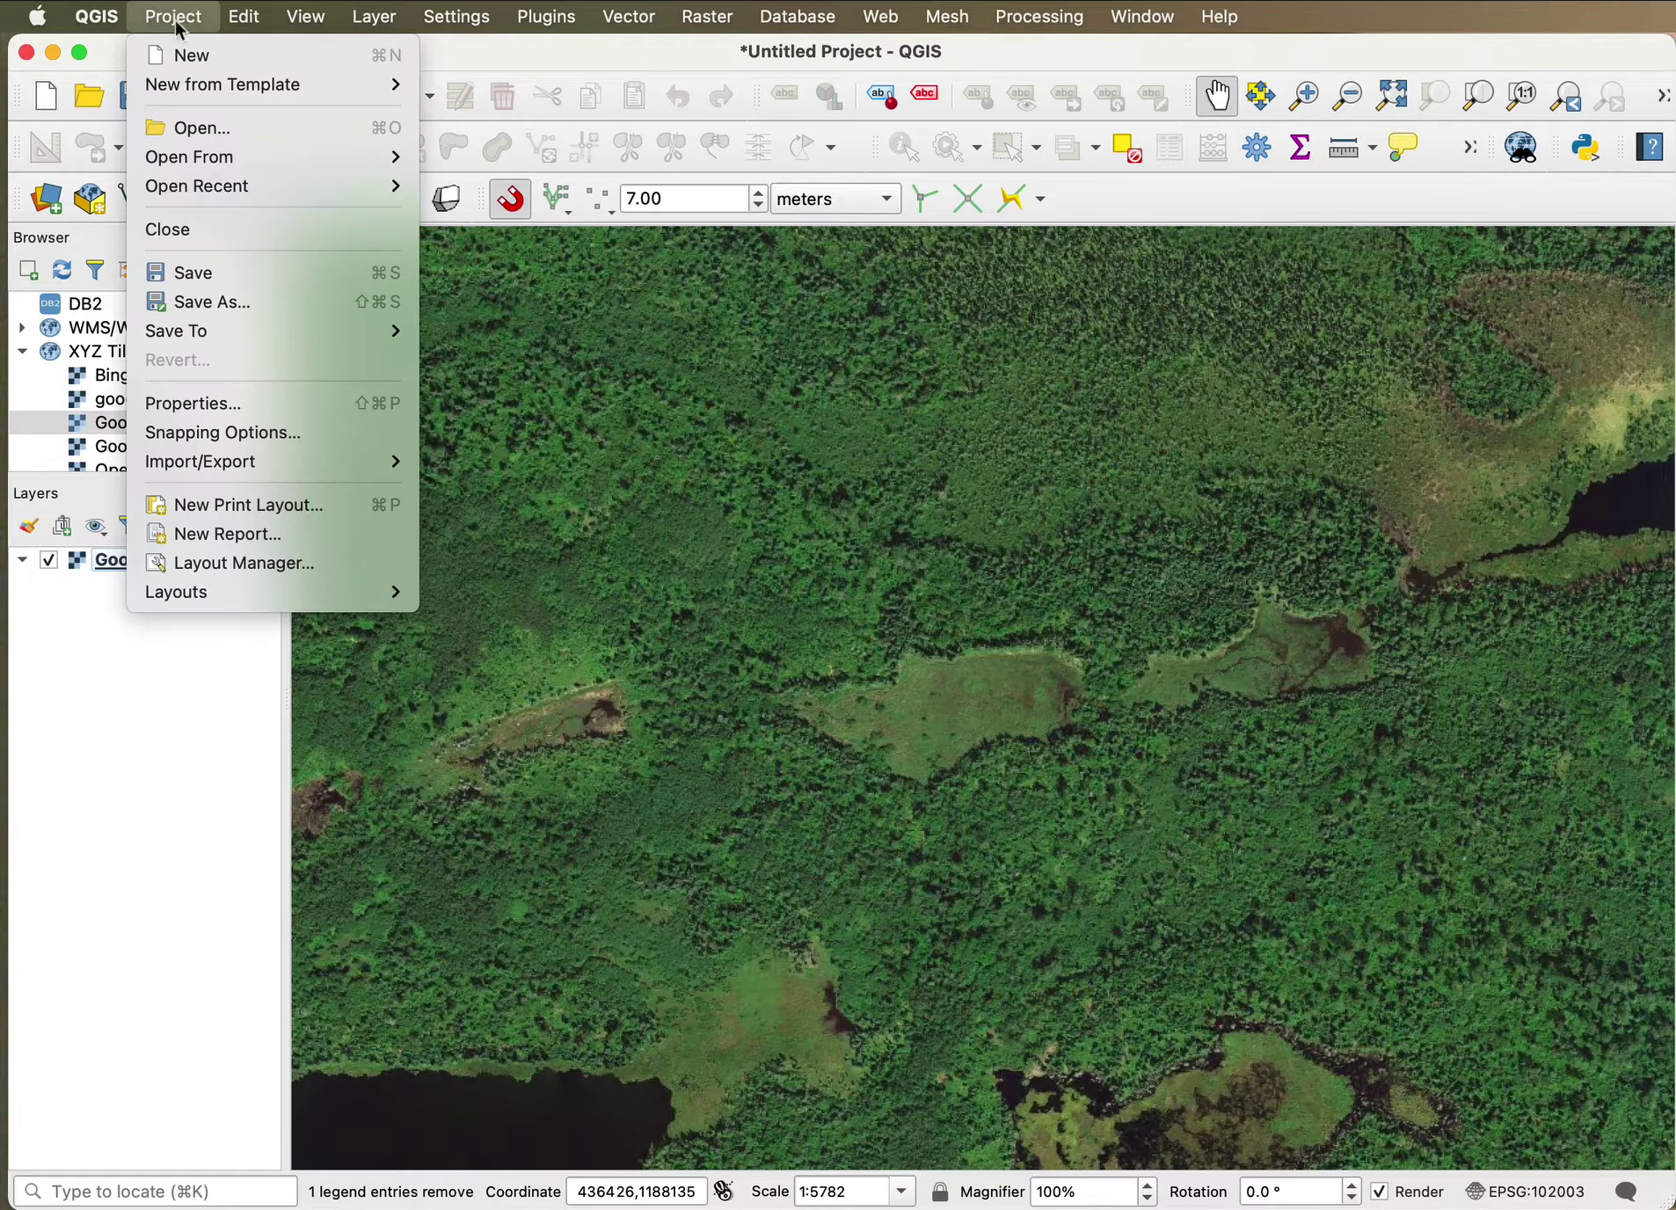
pyautogui.click(224, 400)
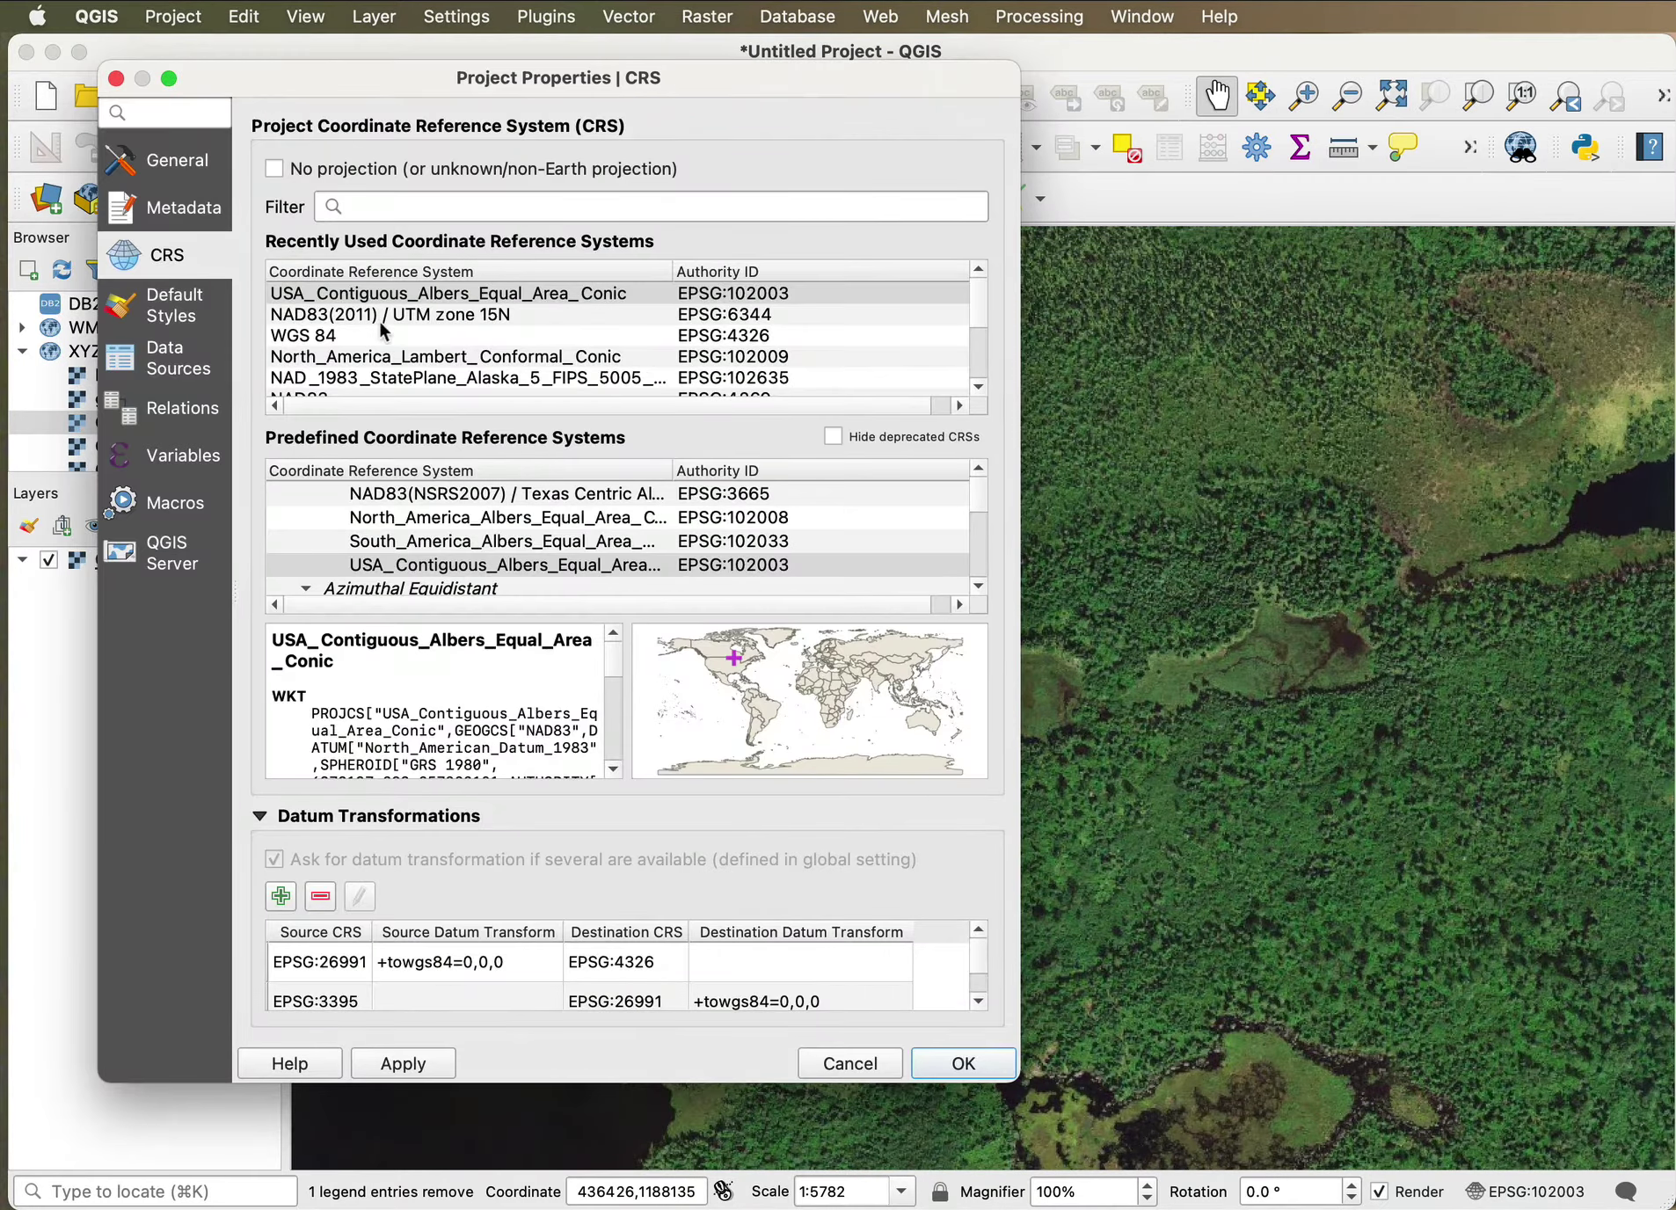
pyautogui.click(426, 315)
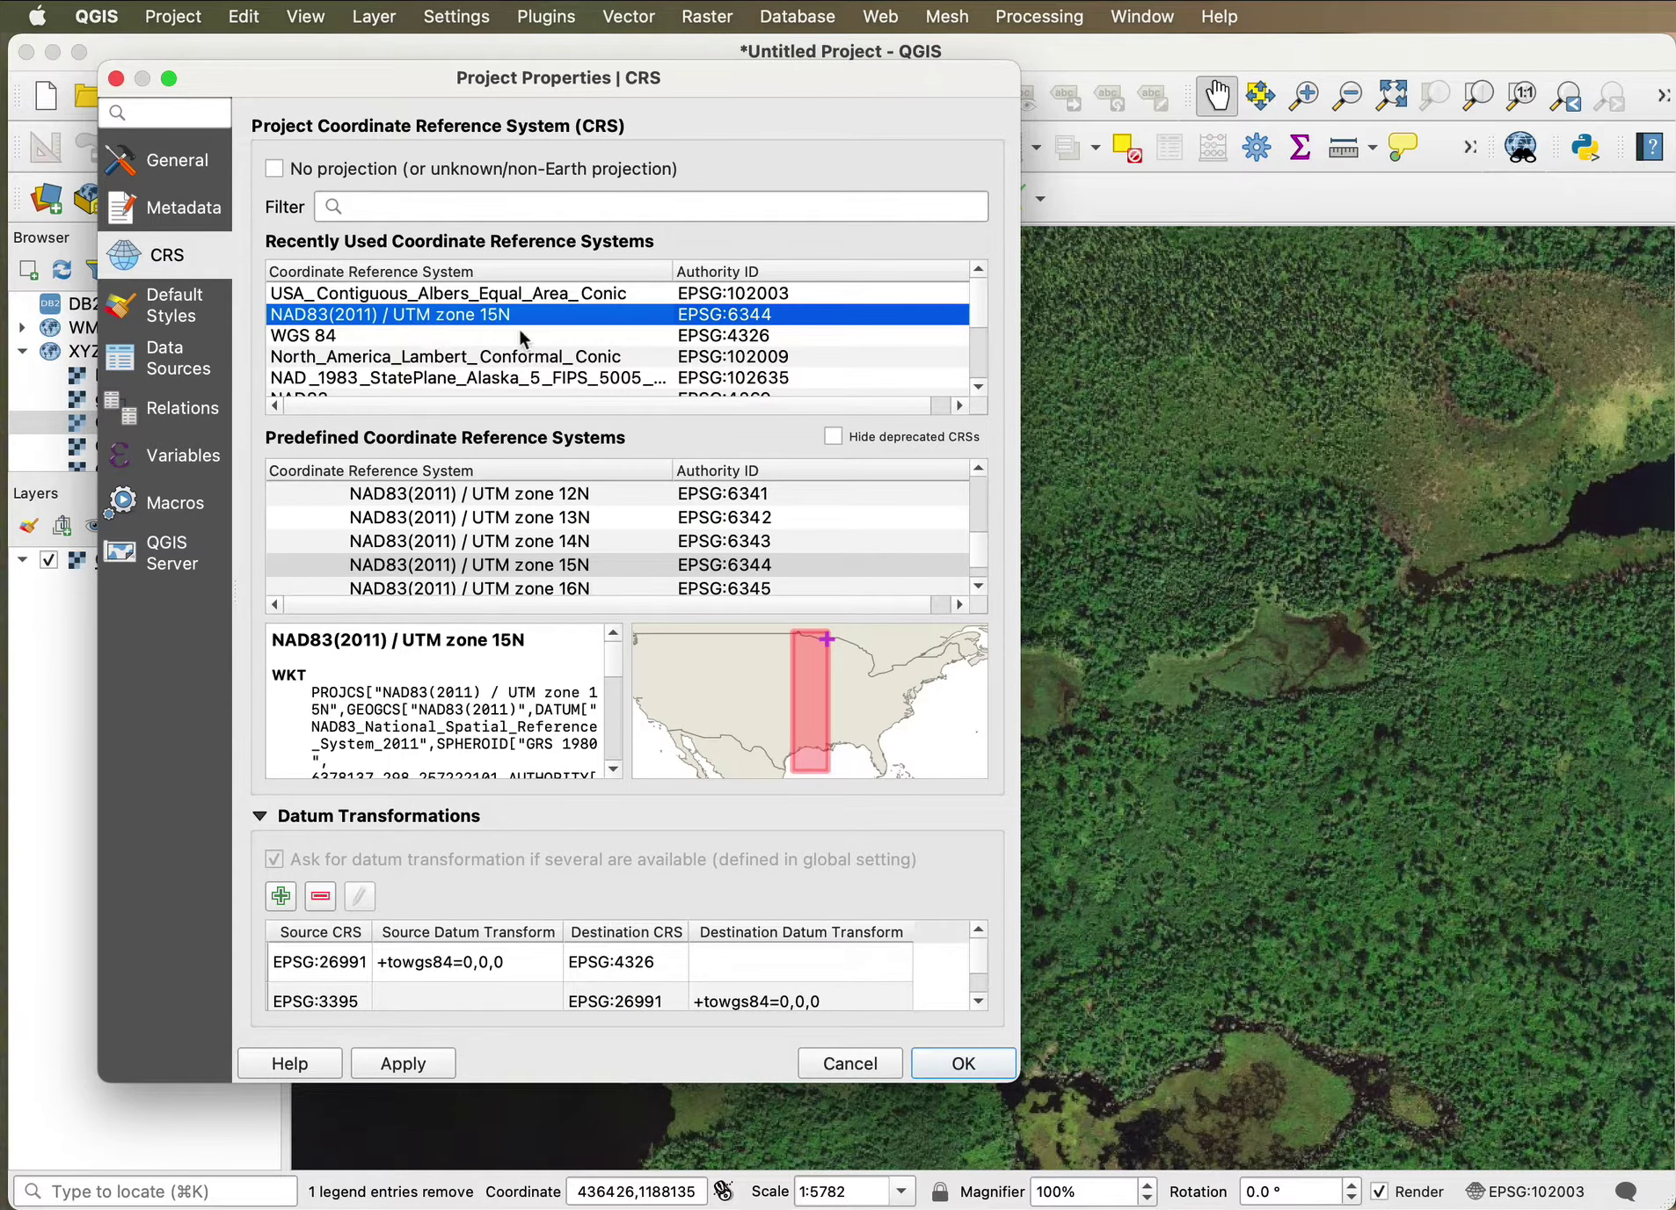
pyautogui.click(964, 1064)
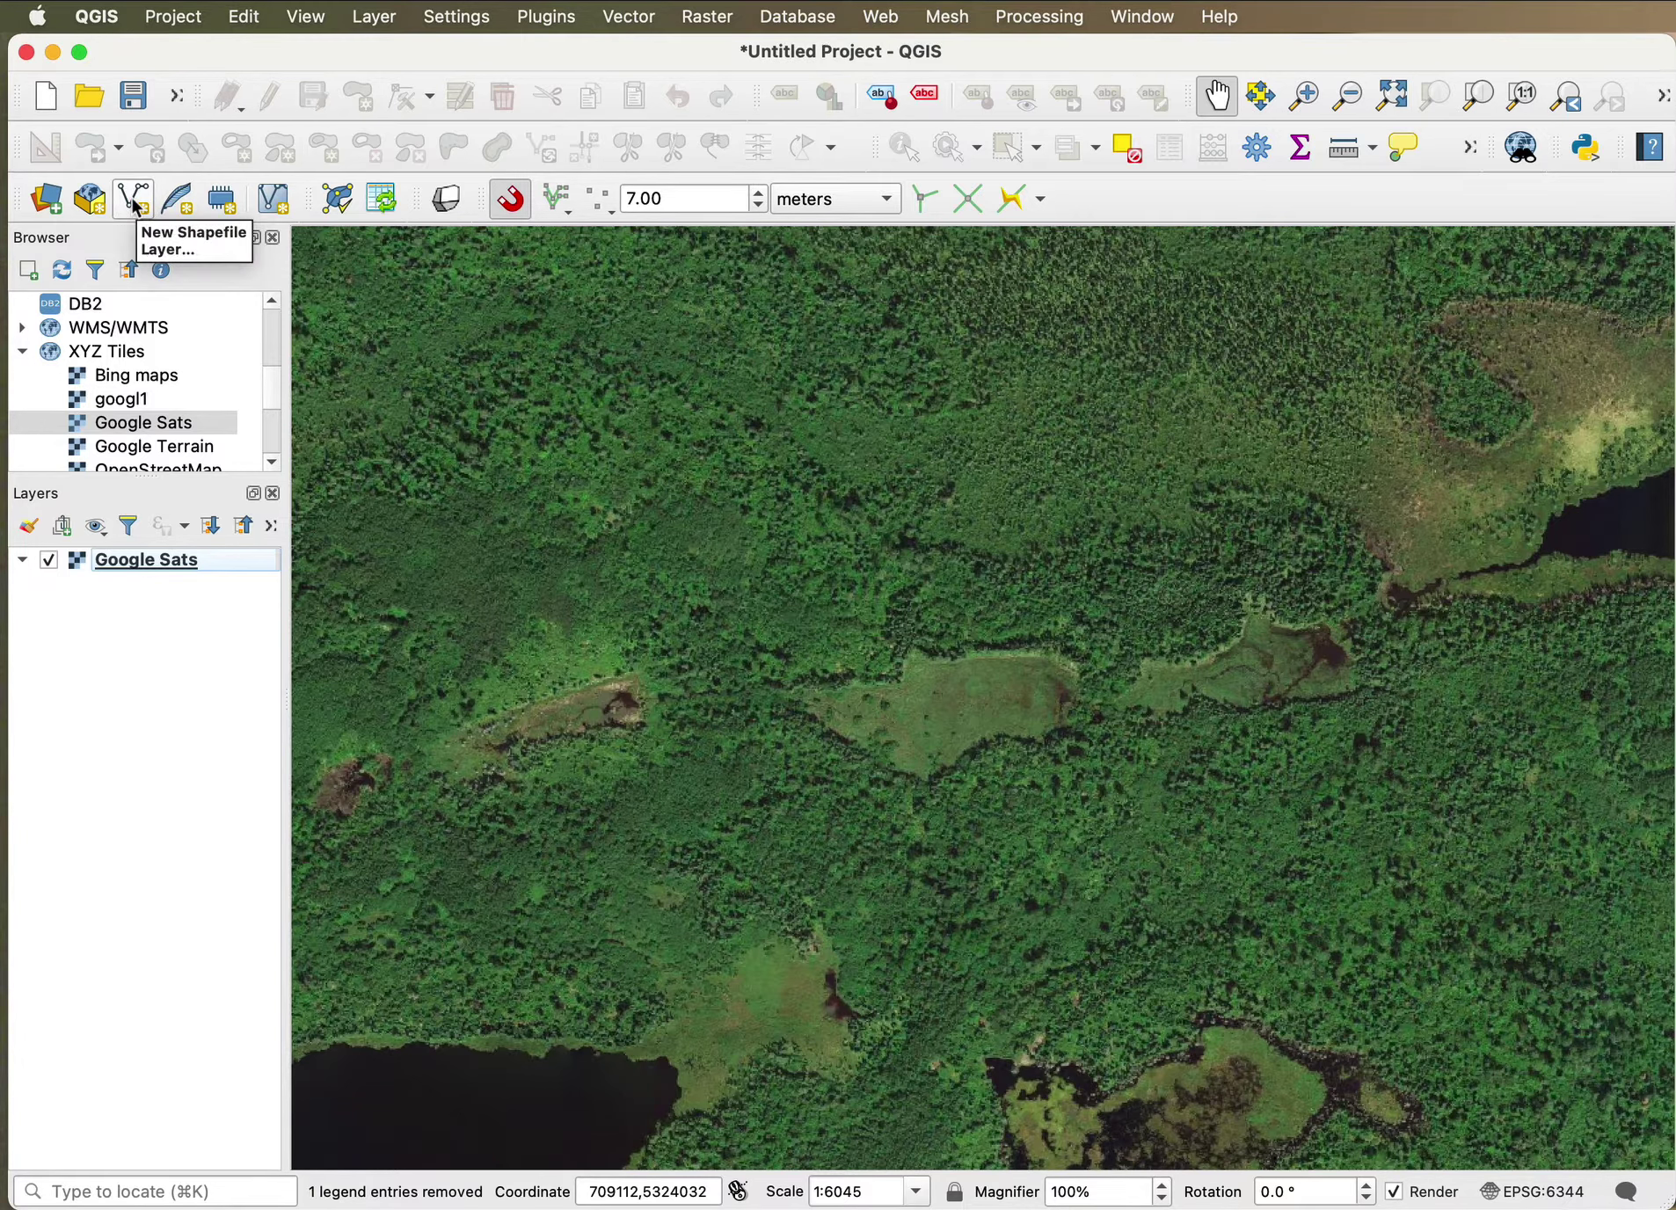
# Start a new shapefile layer and open the file dialog for choosing its name and location.
pyautogui.click(133, 202)
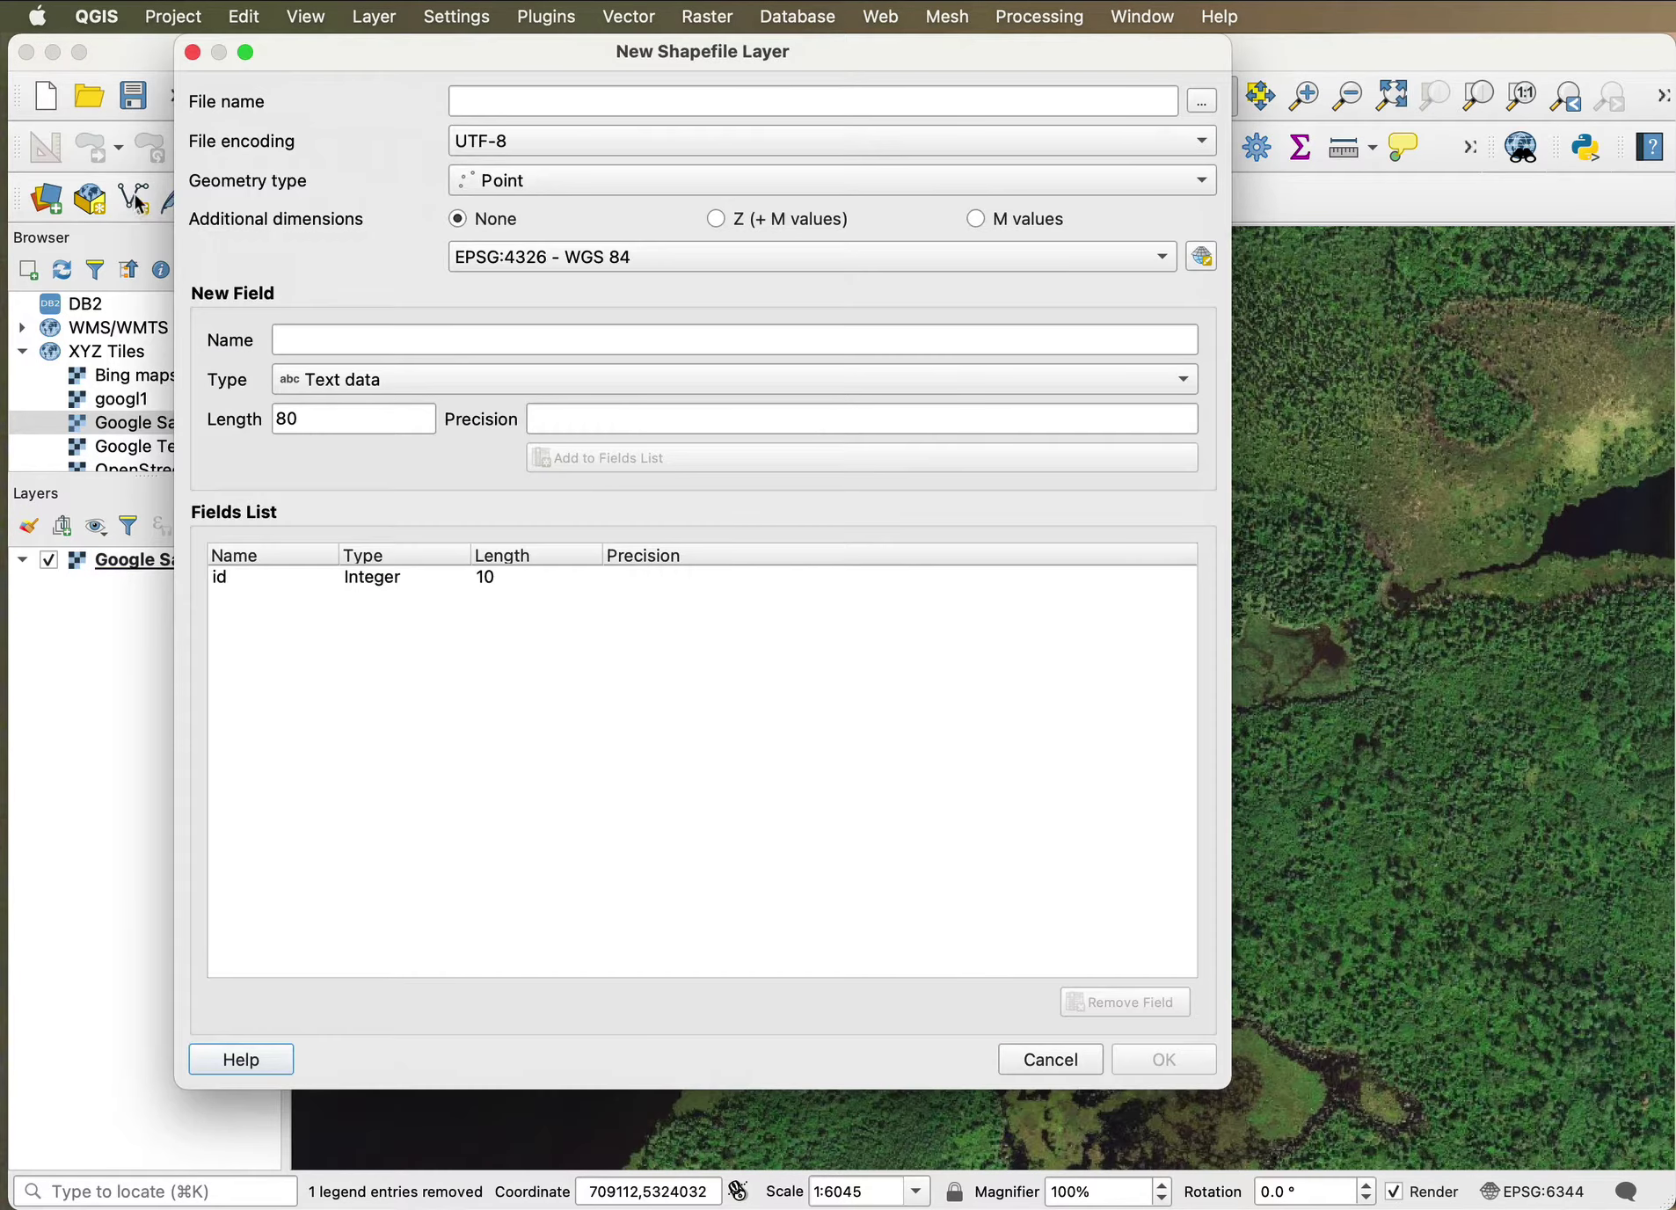
pyautogui.click(1204, 102)
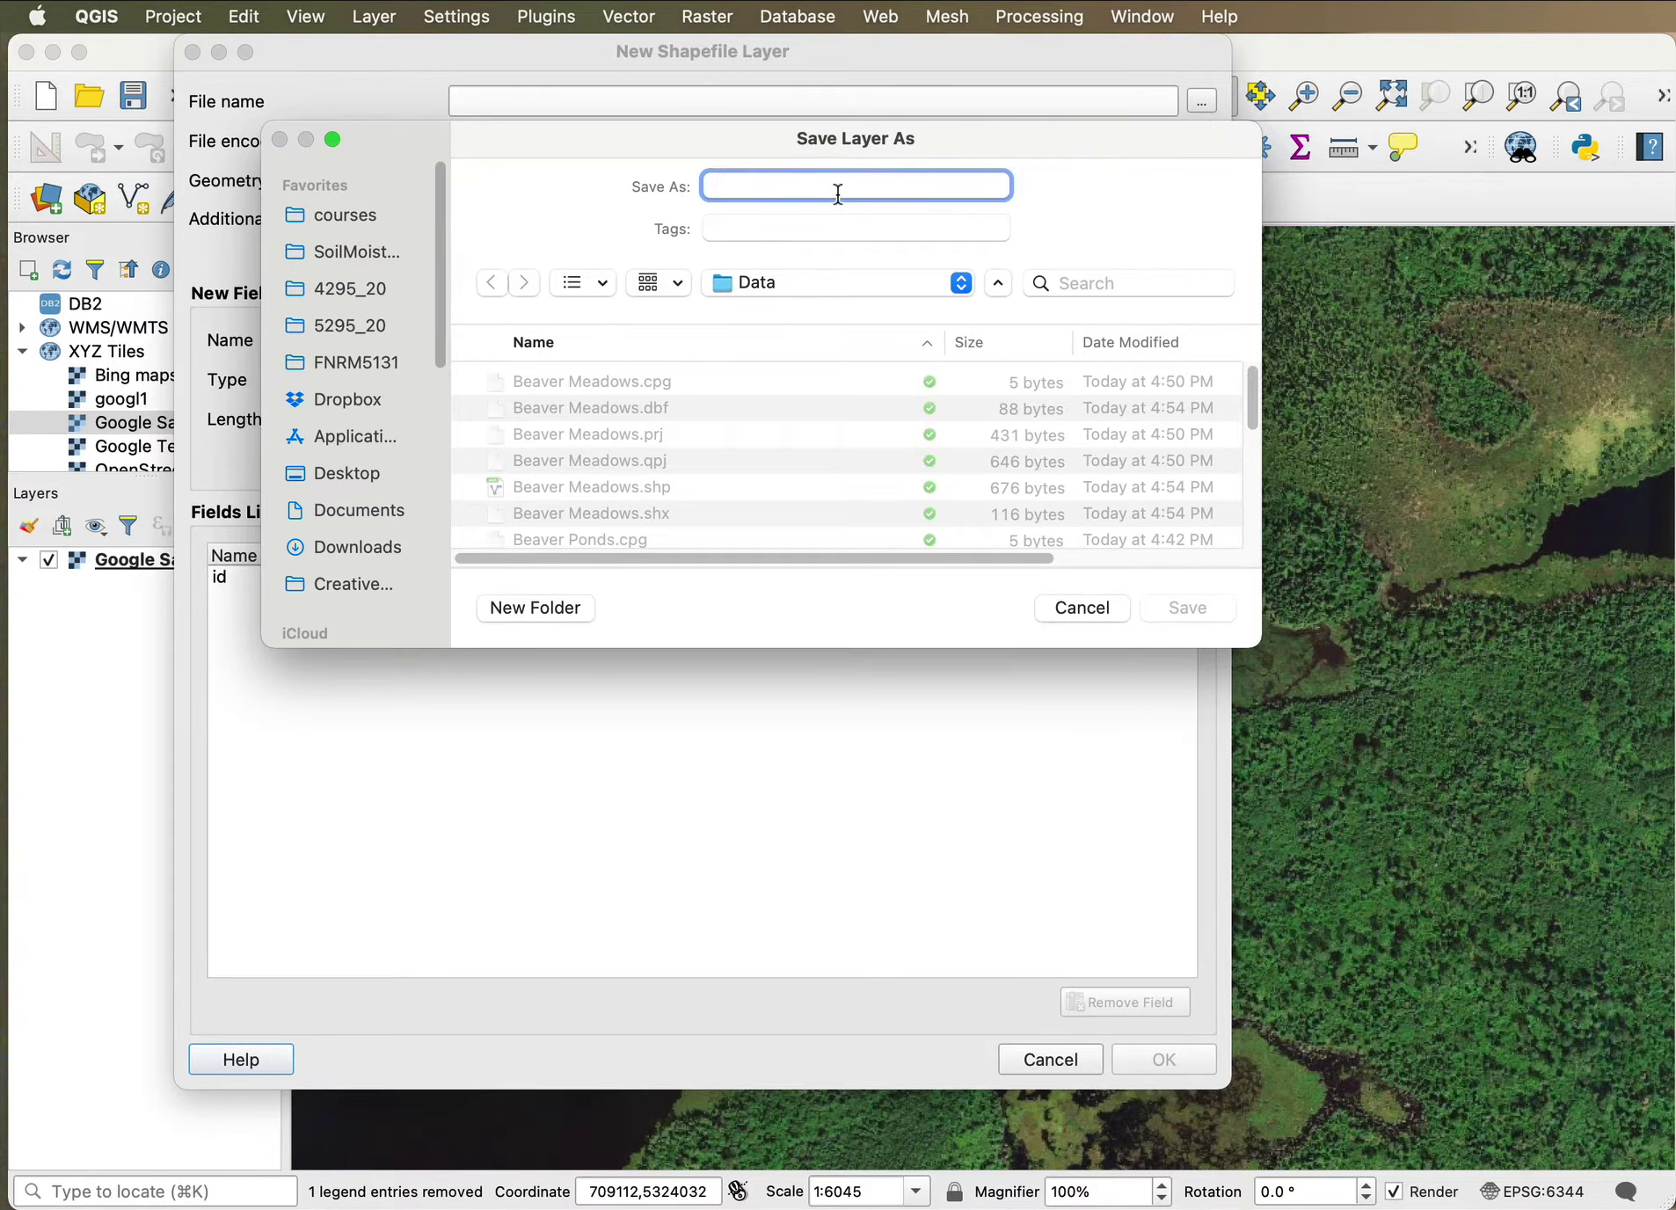
pyautogui.write('Oikys')
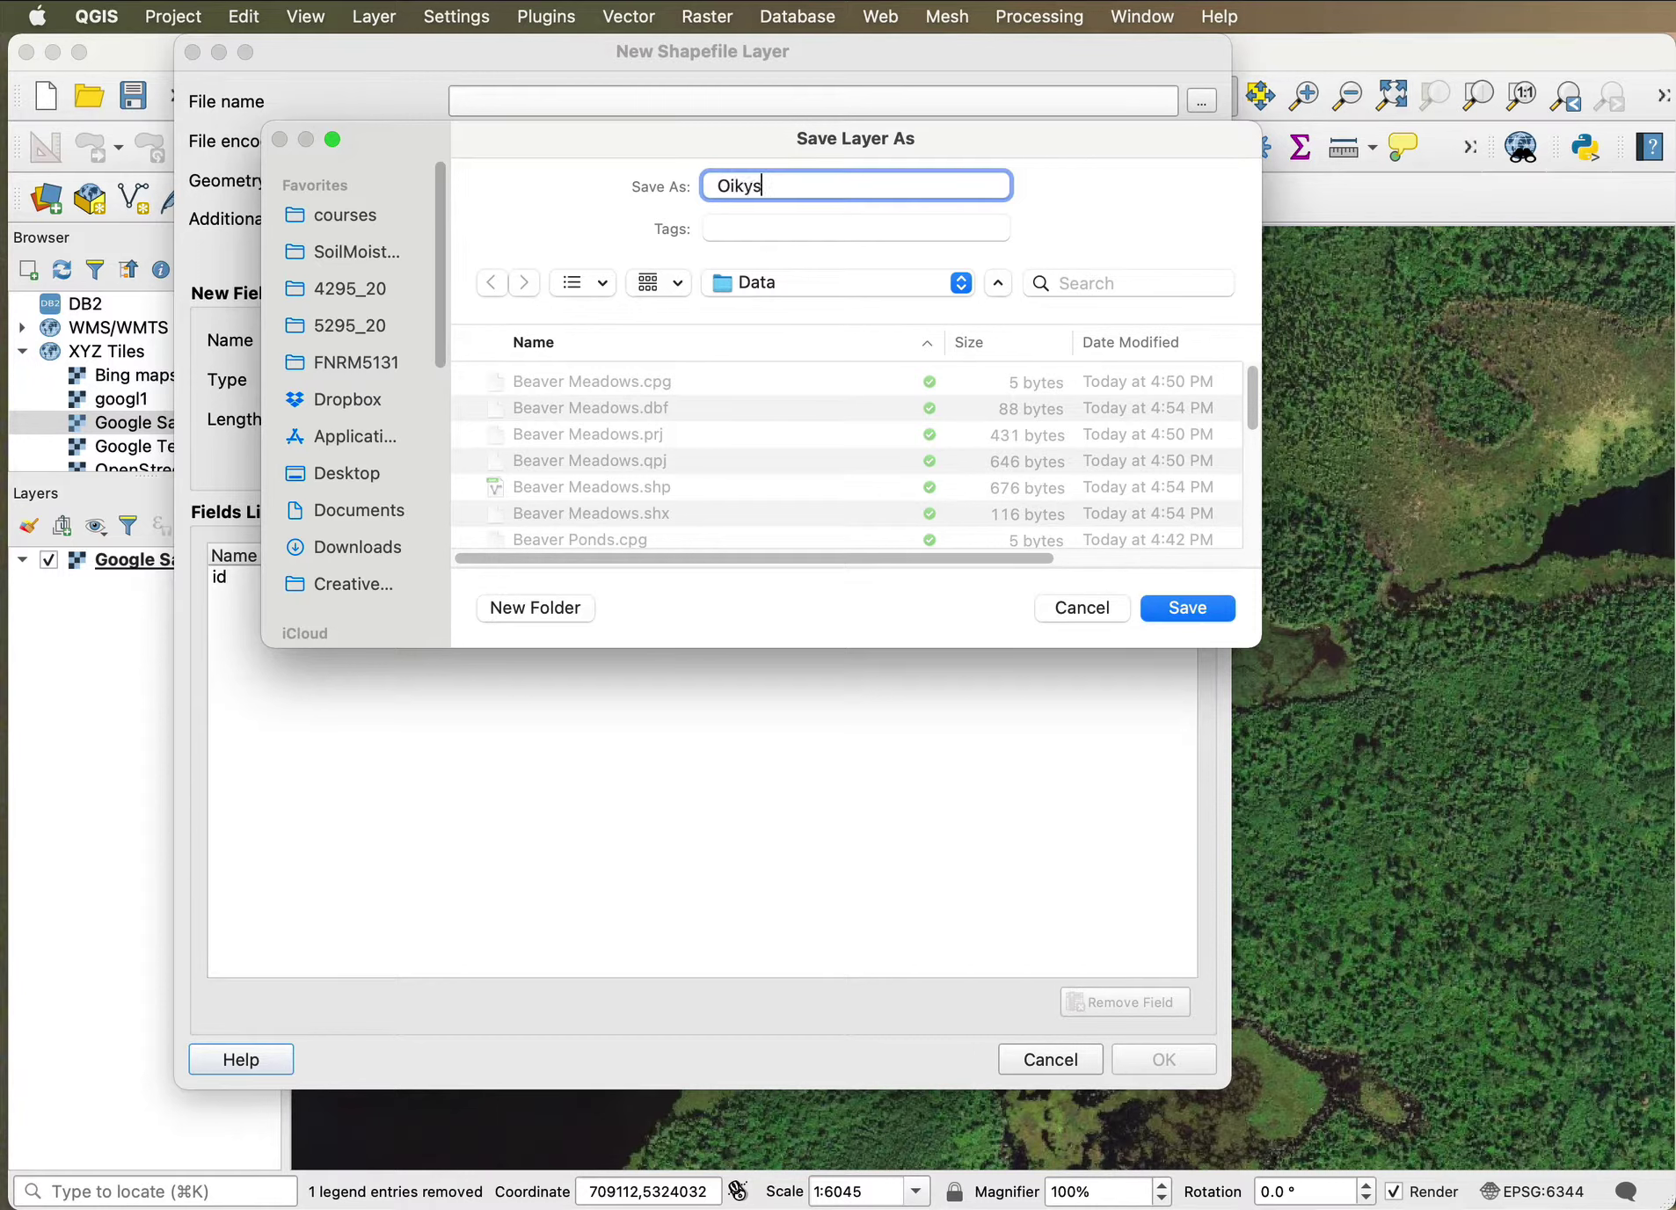
pyautogui.write('1')
pyautogui.press('BackSpace')
pyautogui.press('BackSpace')
pyautogui.press('BackSpace')
pyautogui.press('BackSpace')
pyautogui.press('BackSpace')
pyautogui.press('BackSpace')
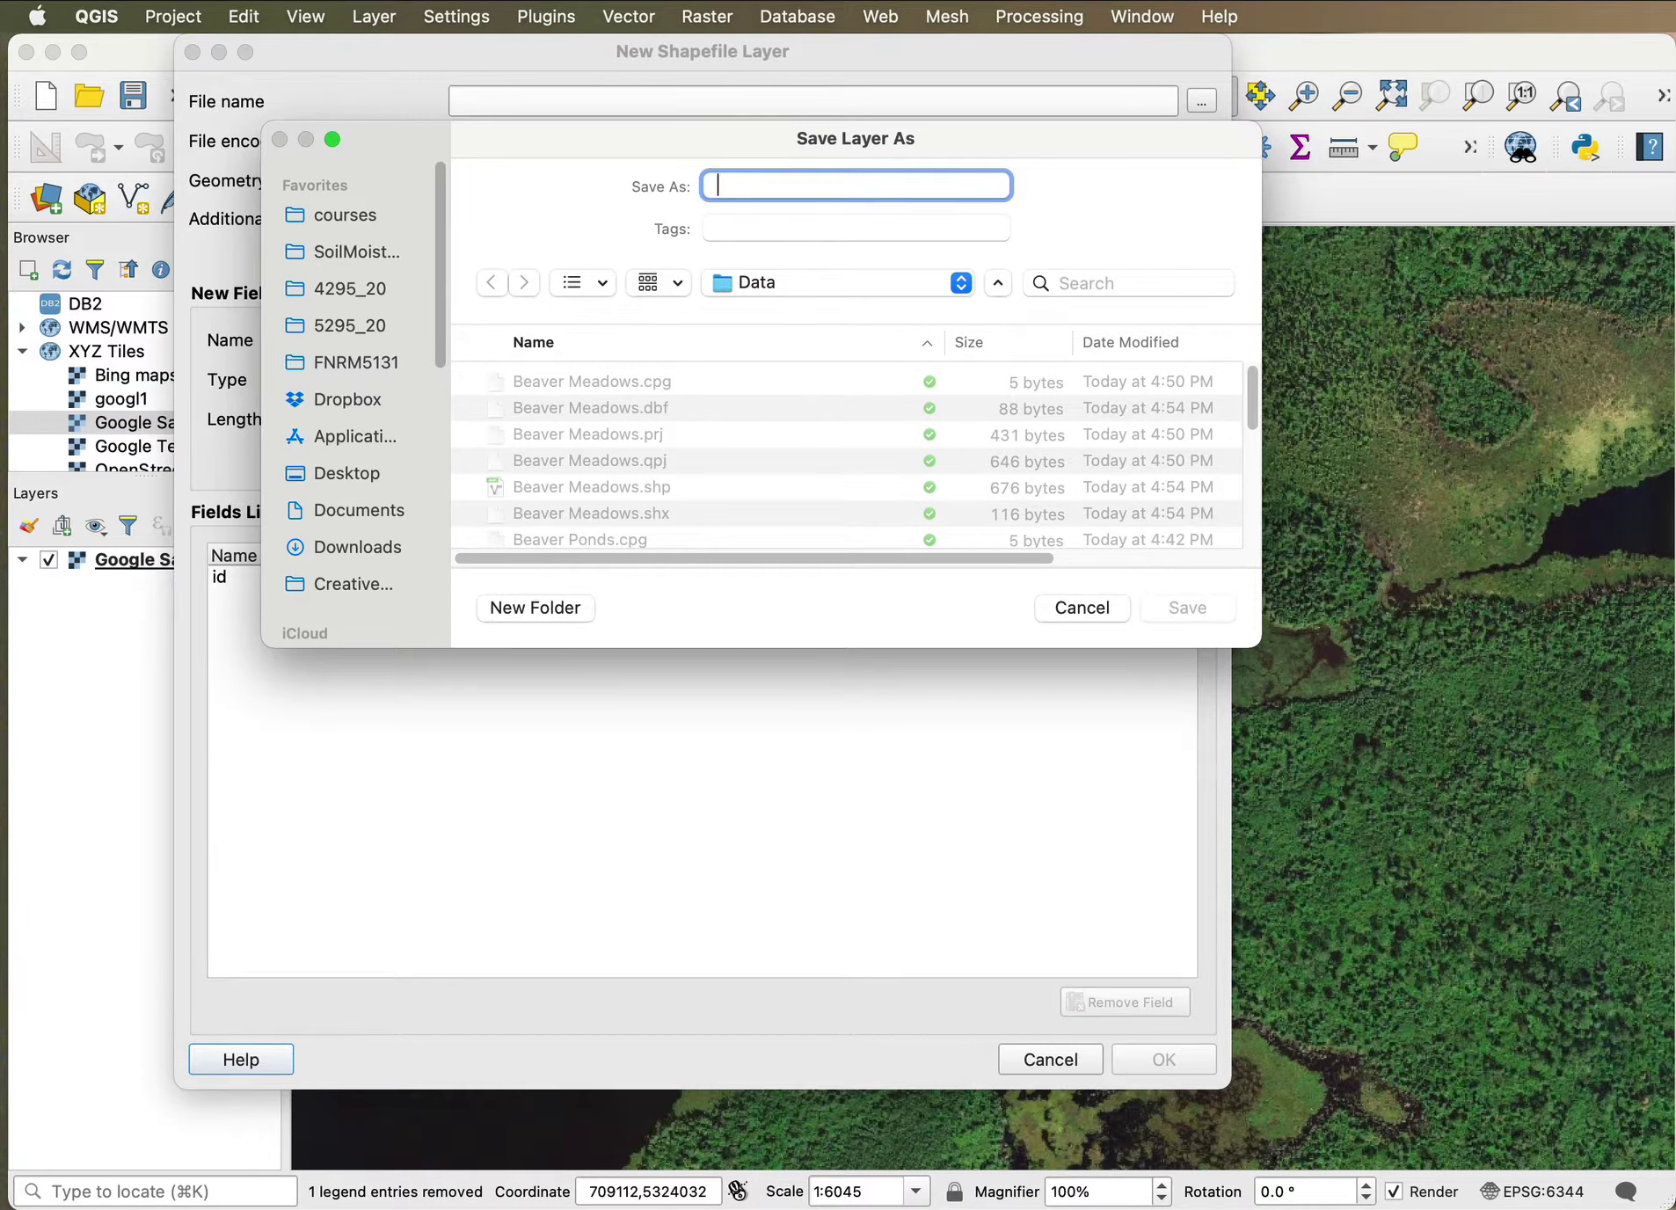
# Name the new shapefile Beaver1 and save it in the Data folder.
pyautogui.write('Beaver')
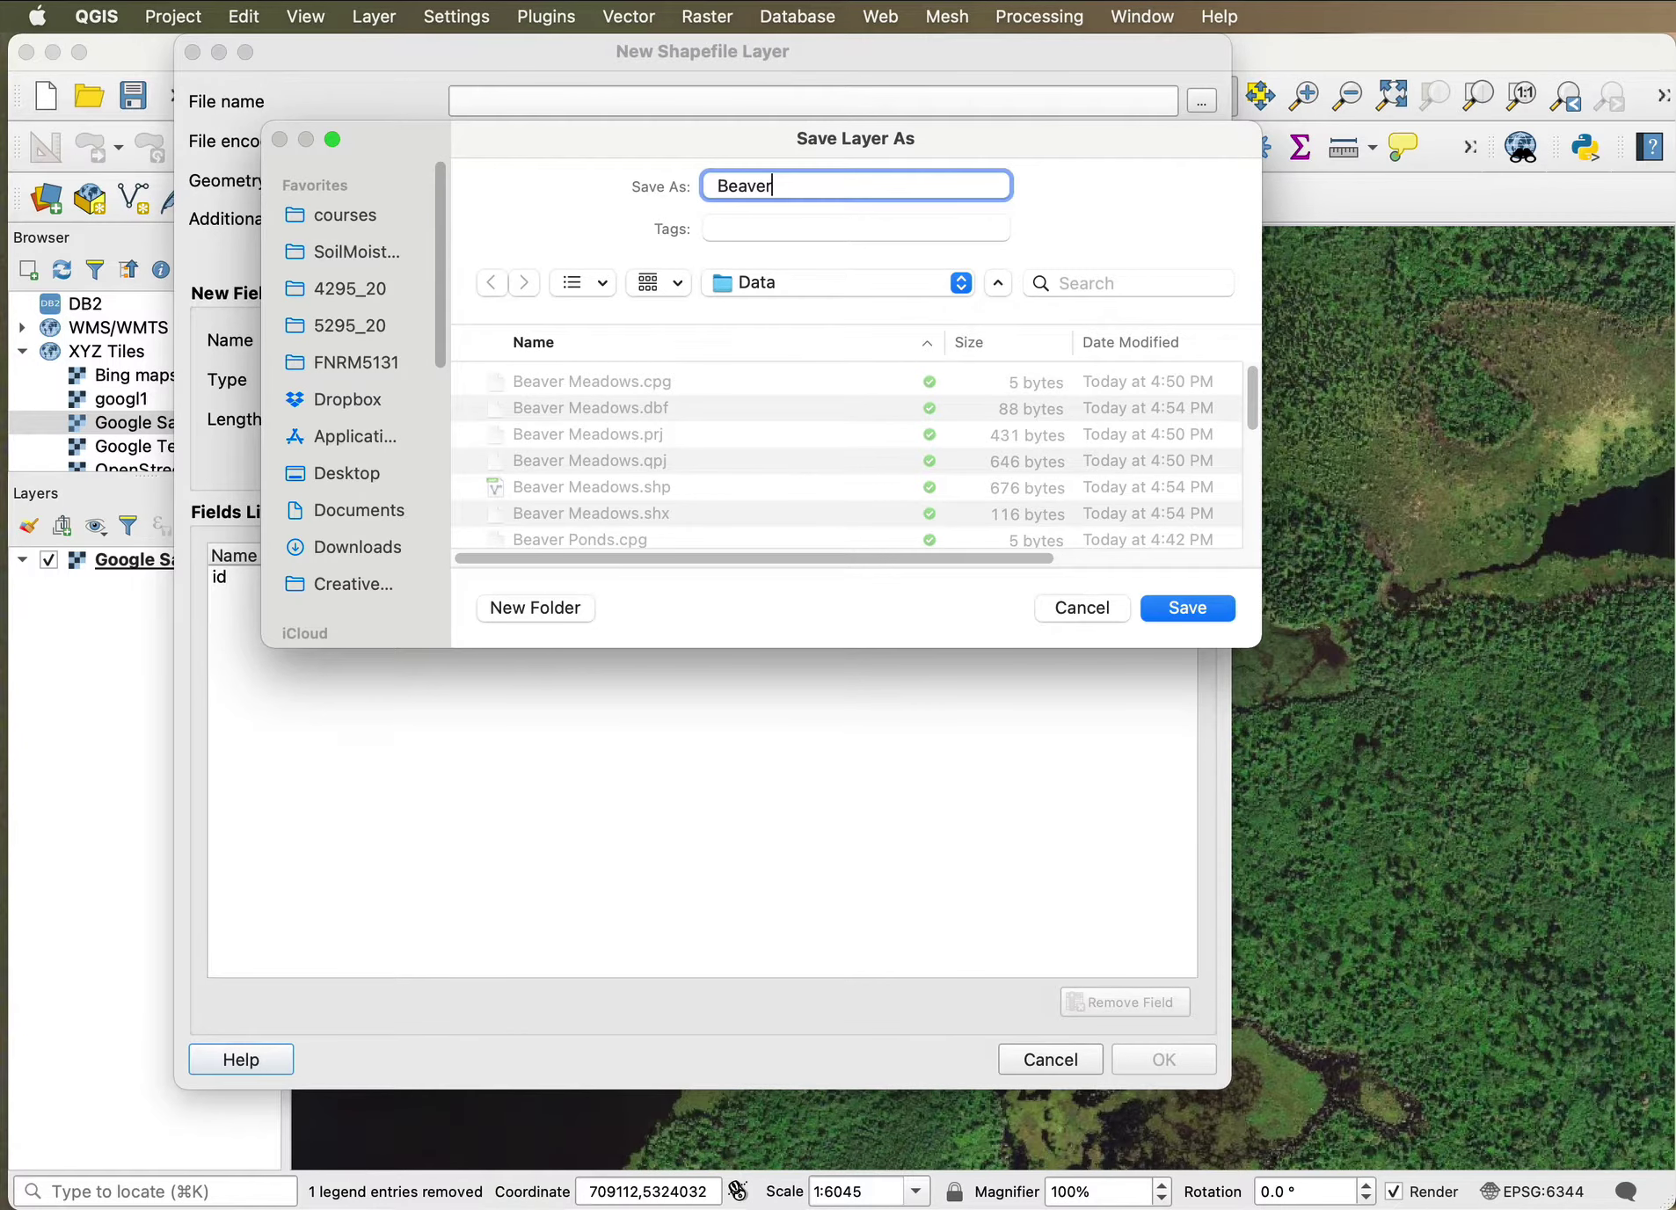
pyautogui.write('1')
pyautogui.press('Return')
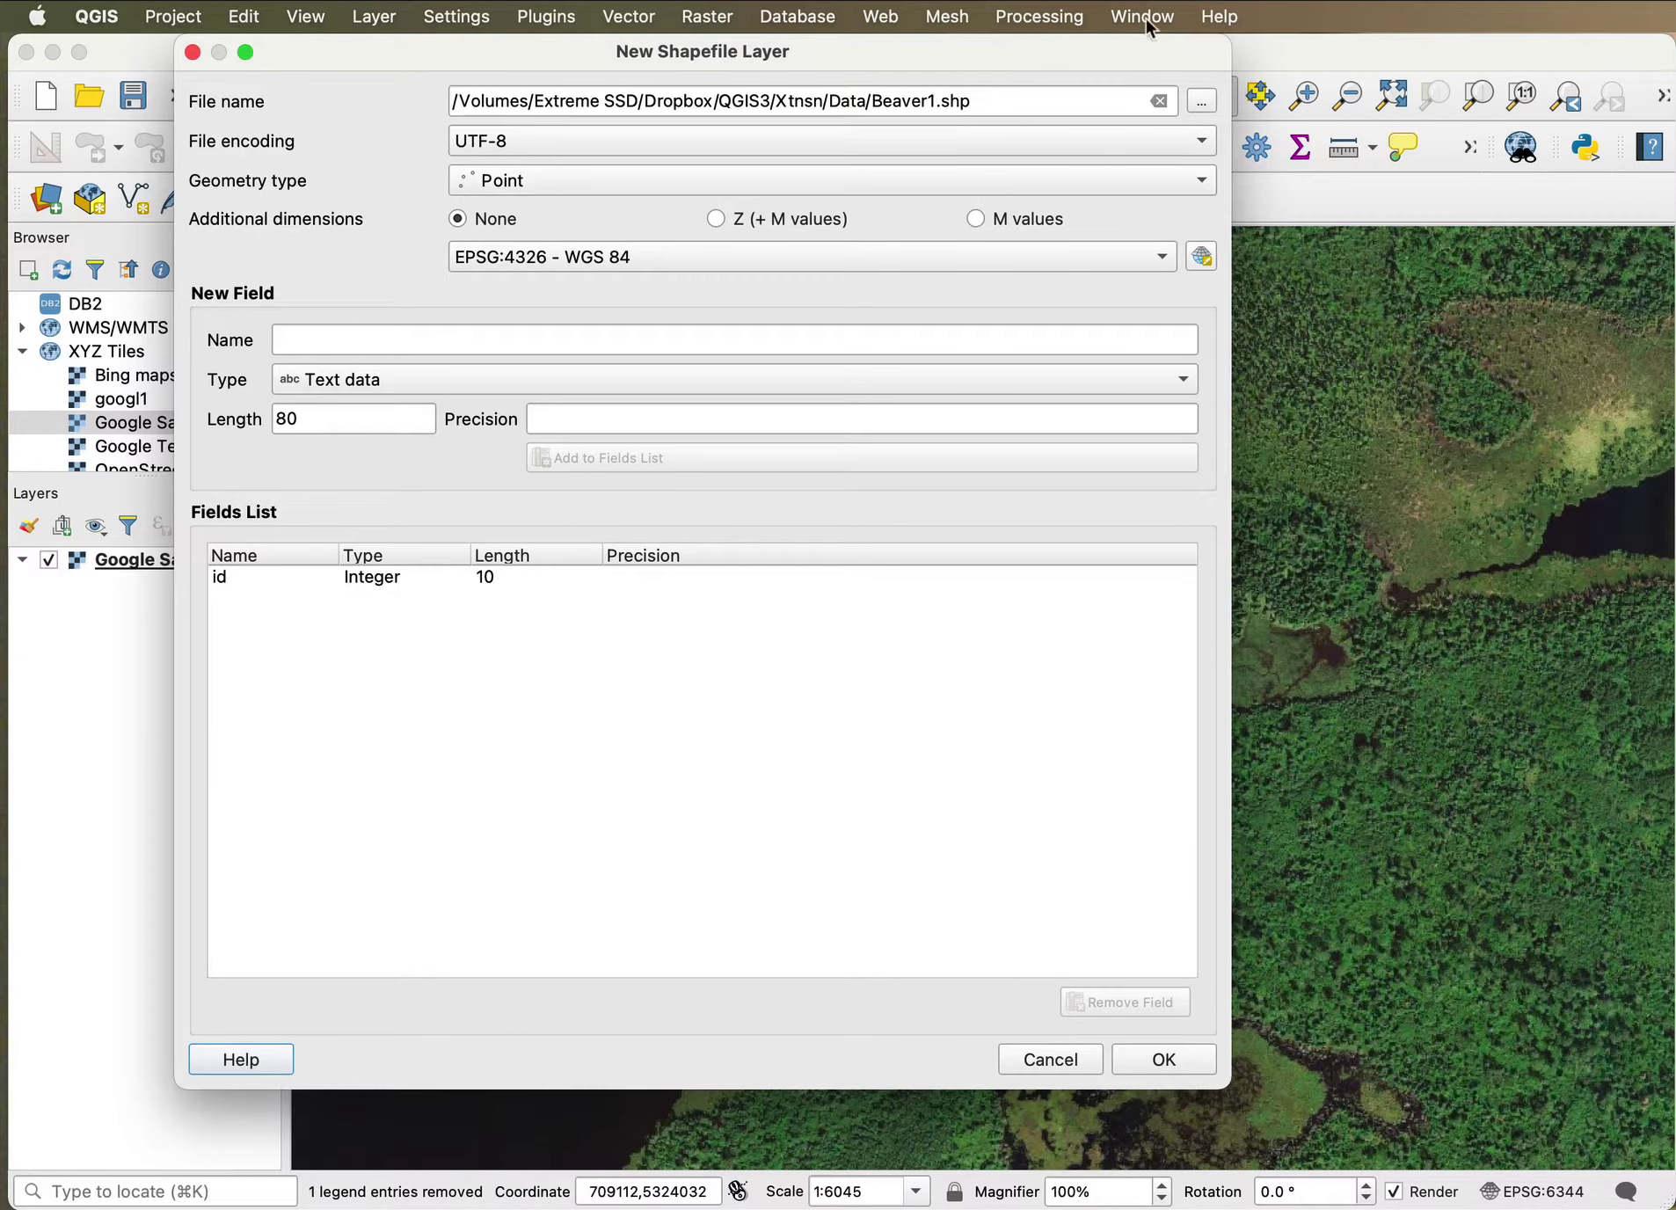
# Create the shapefile layer with Polygon geometry and the project CRS, EPSG:6344 - NAD83(2011) / UTM zone 15N.
pyautogui.click(1197, 184)
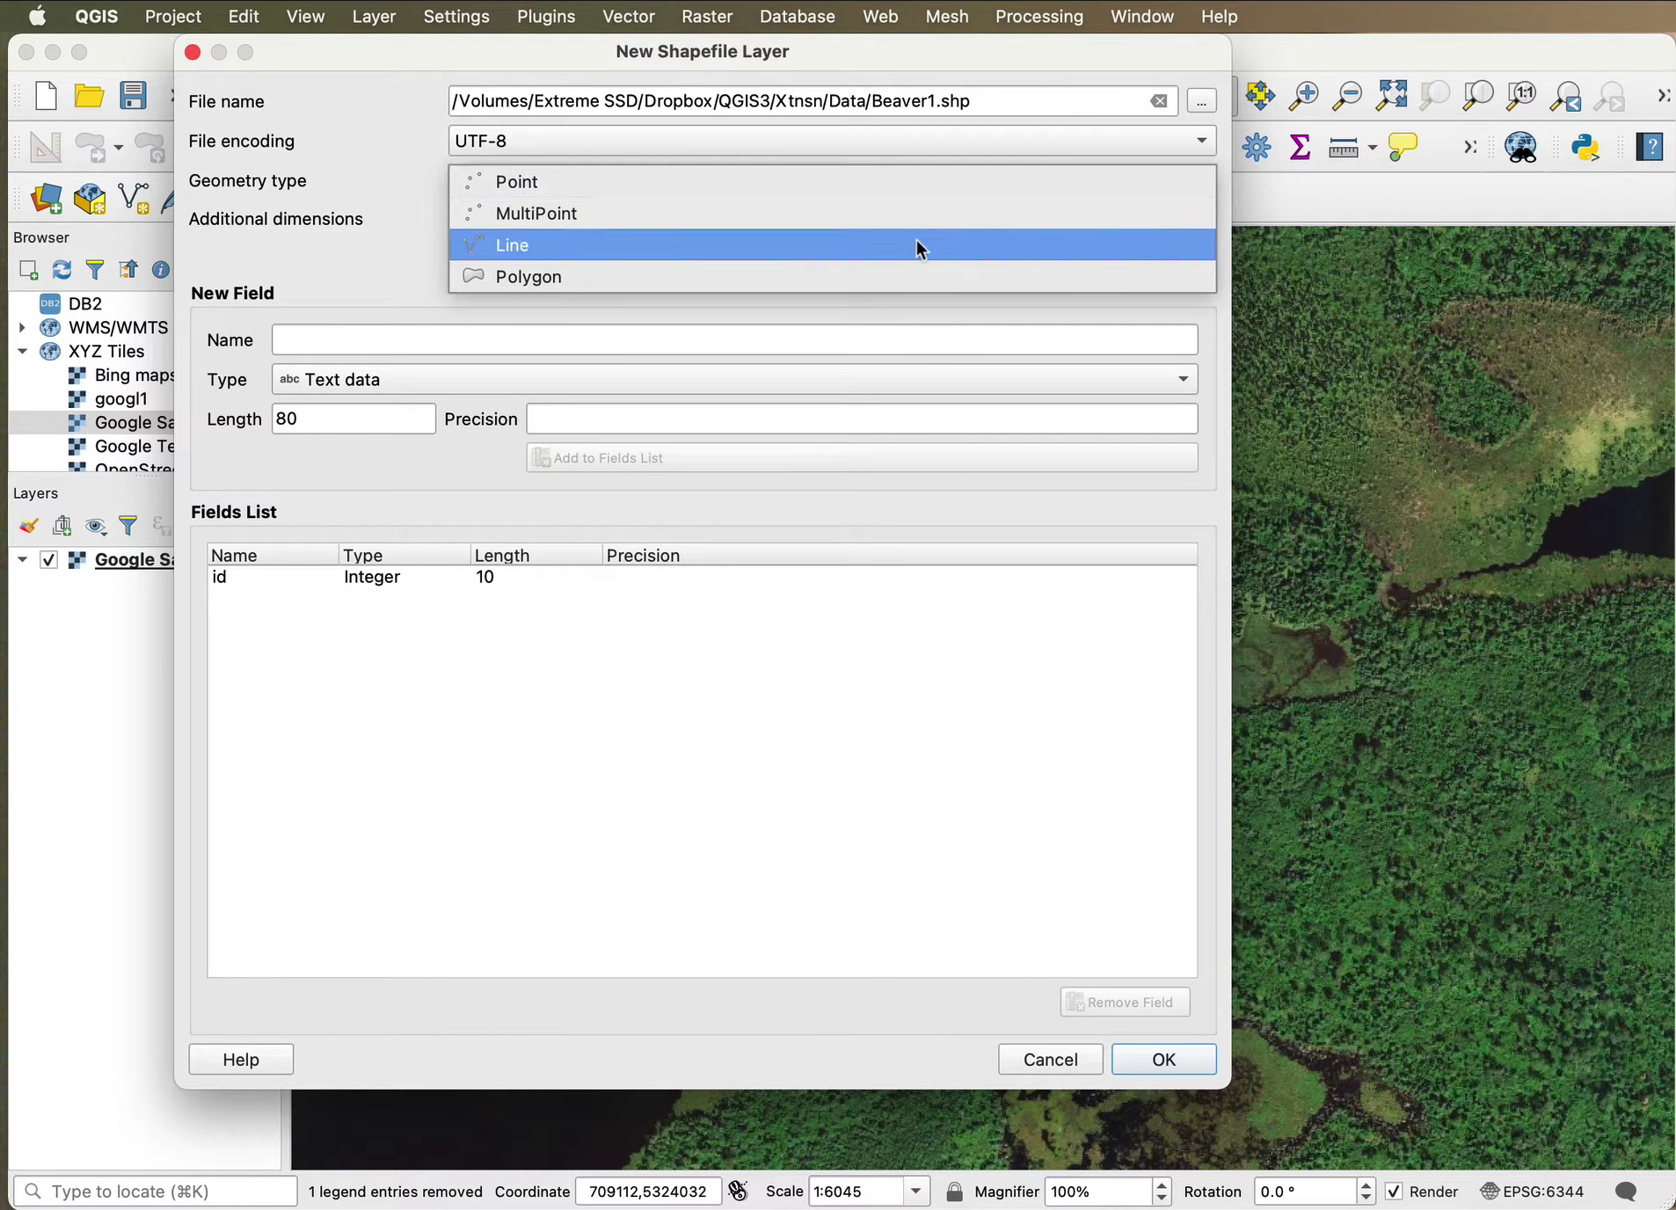
pyautogui.click(914, 262)
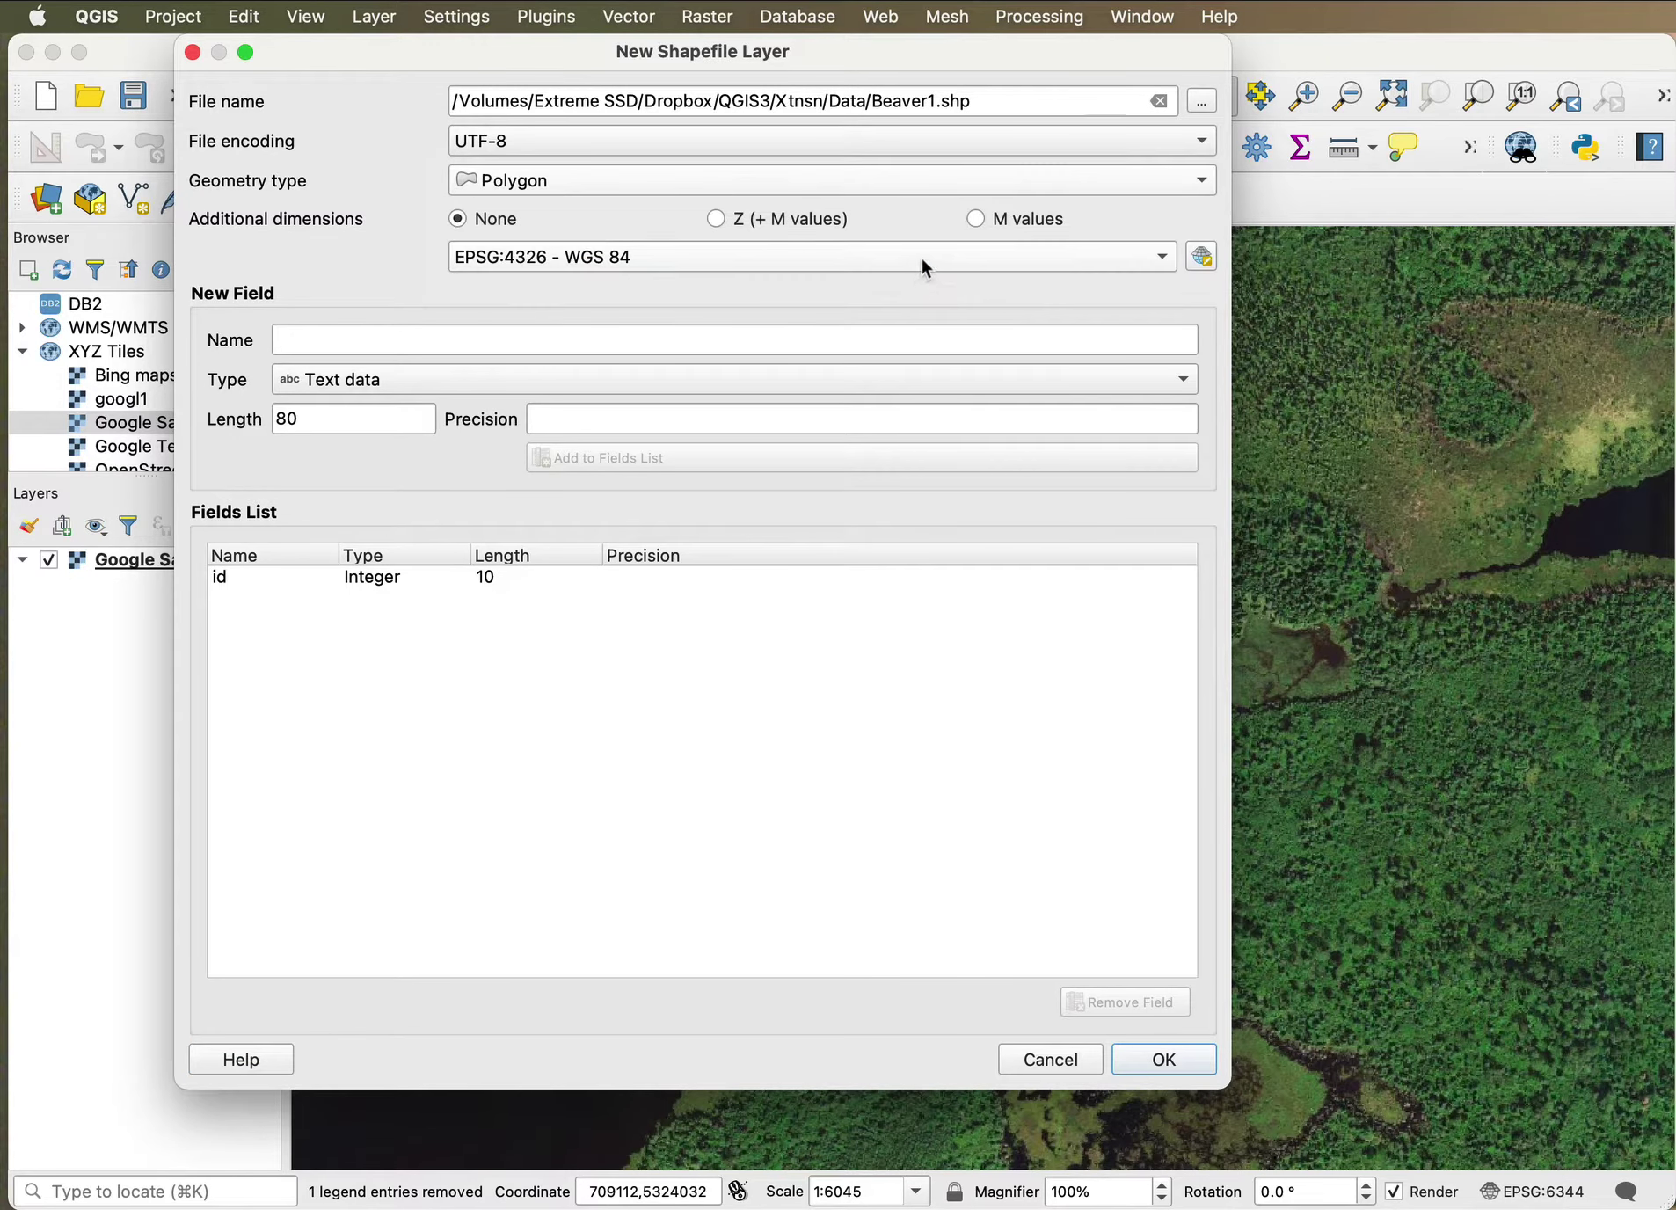
pyautogui.click(1162, 261)
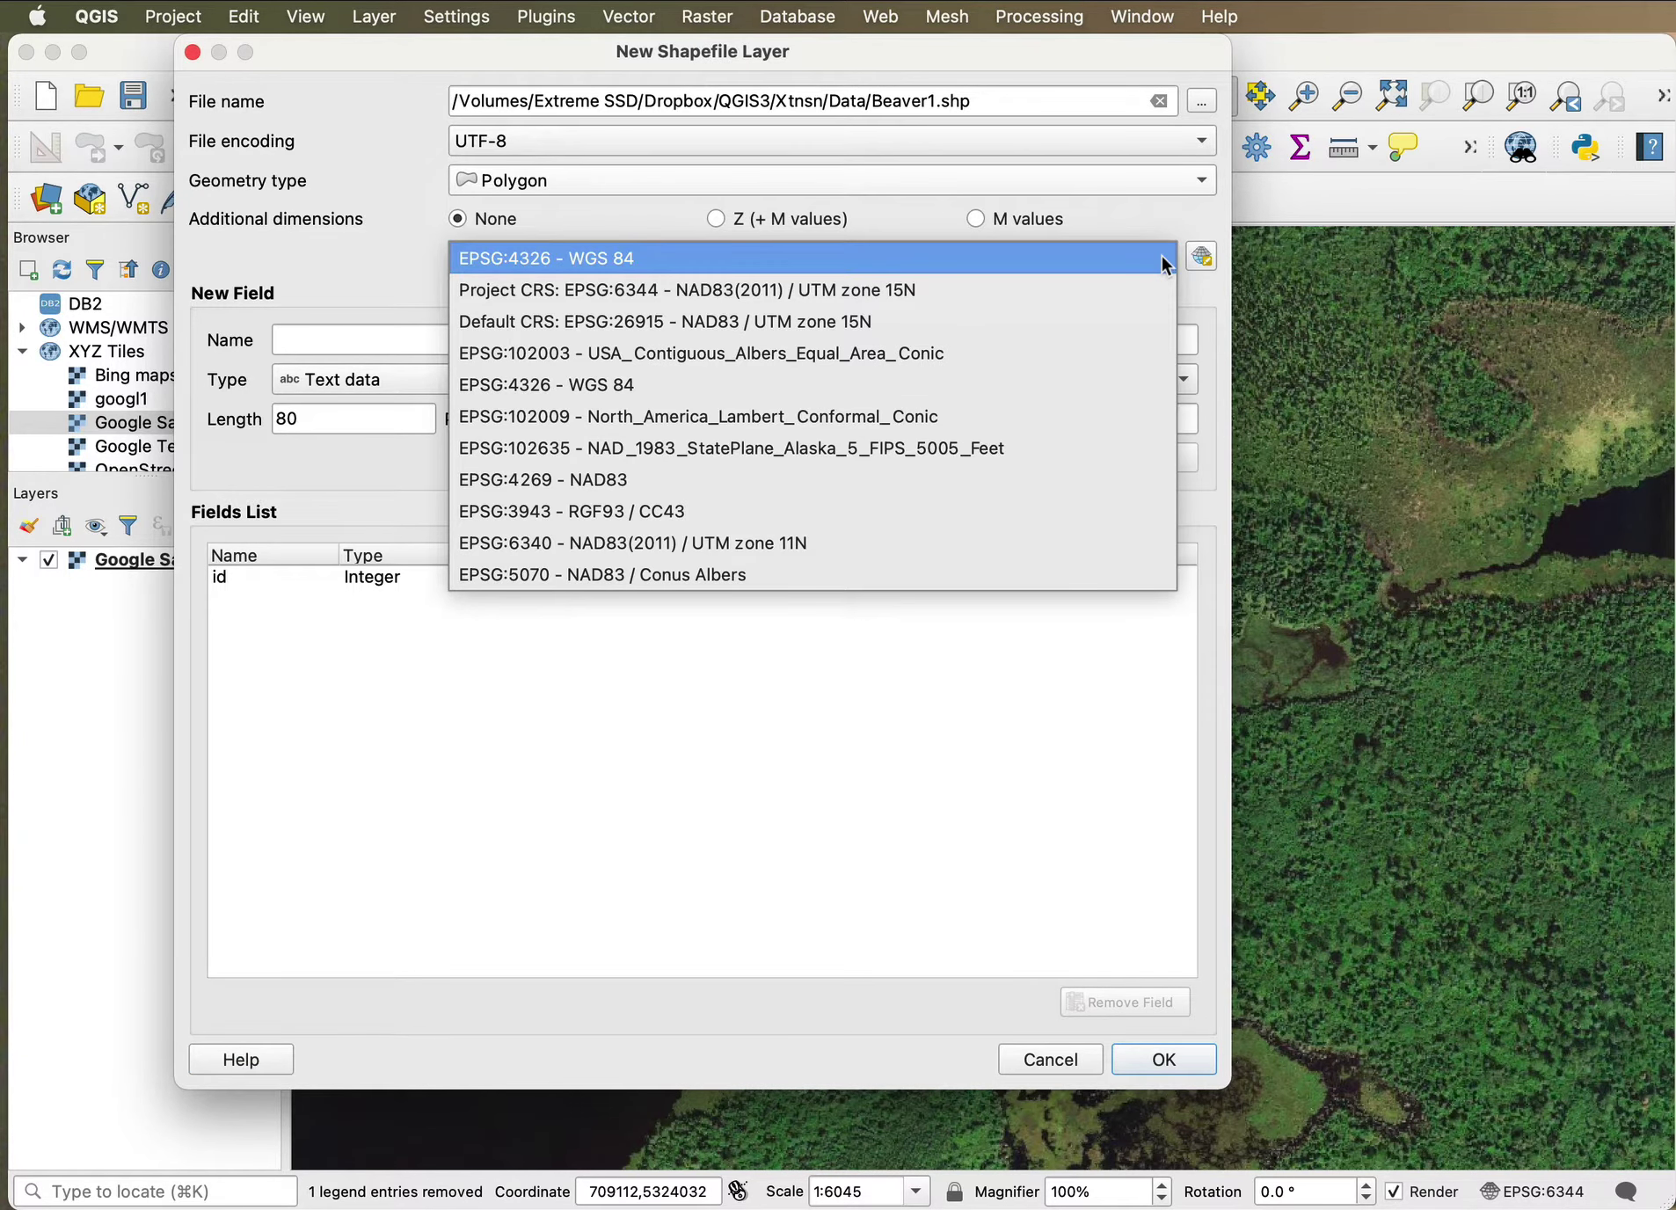
pyautogui.click(897, 290)
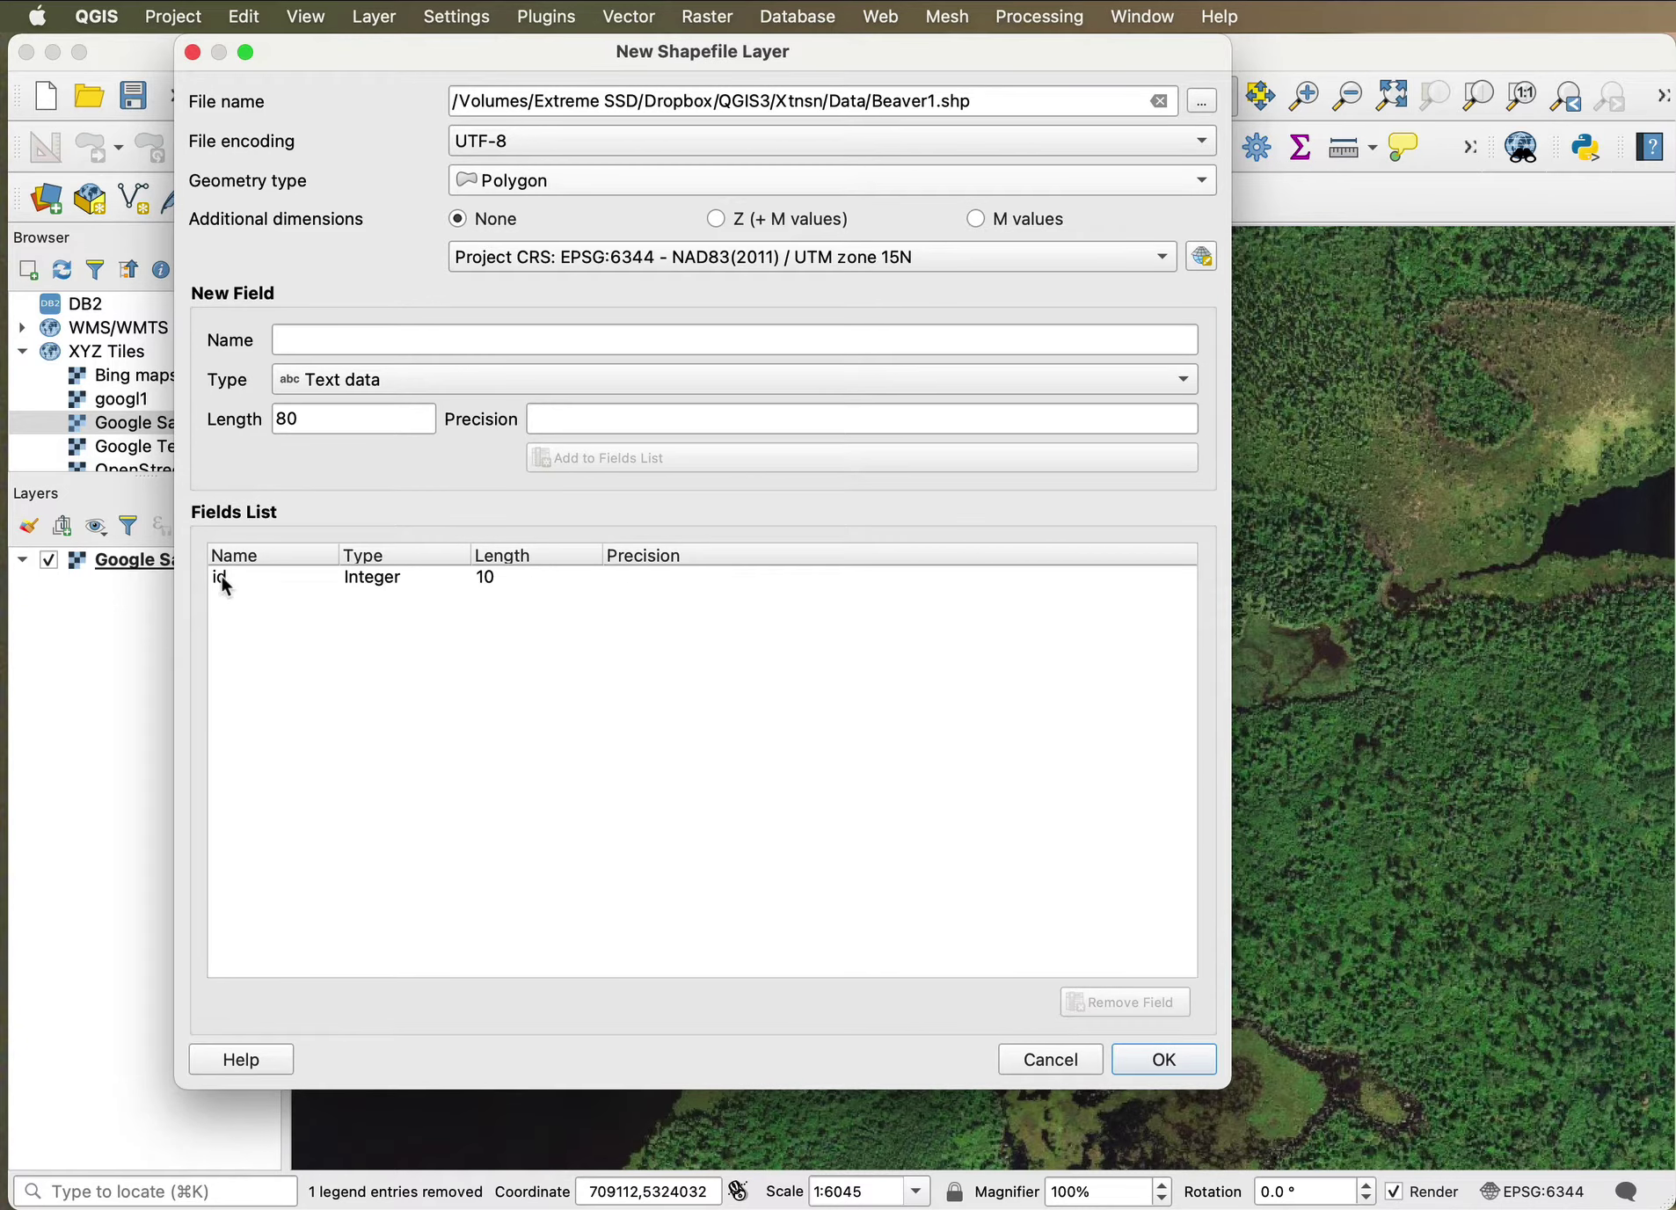
pyautogui.click(1175, 1060)
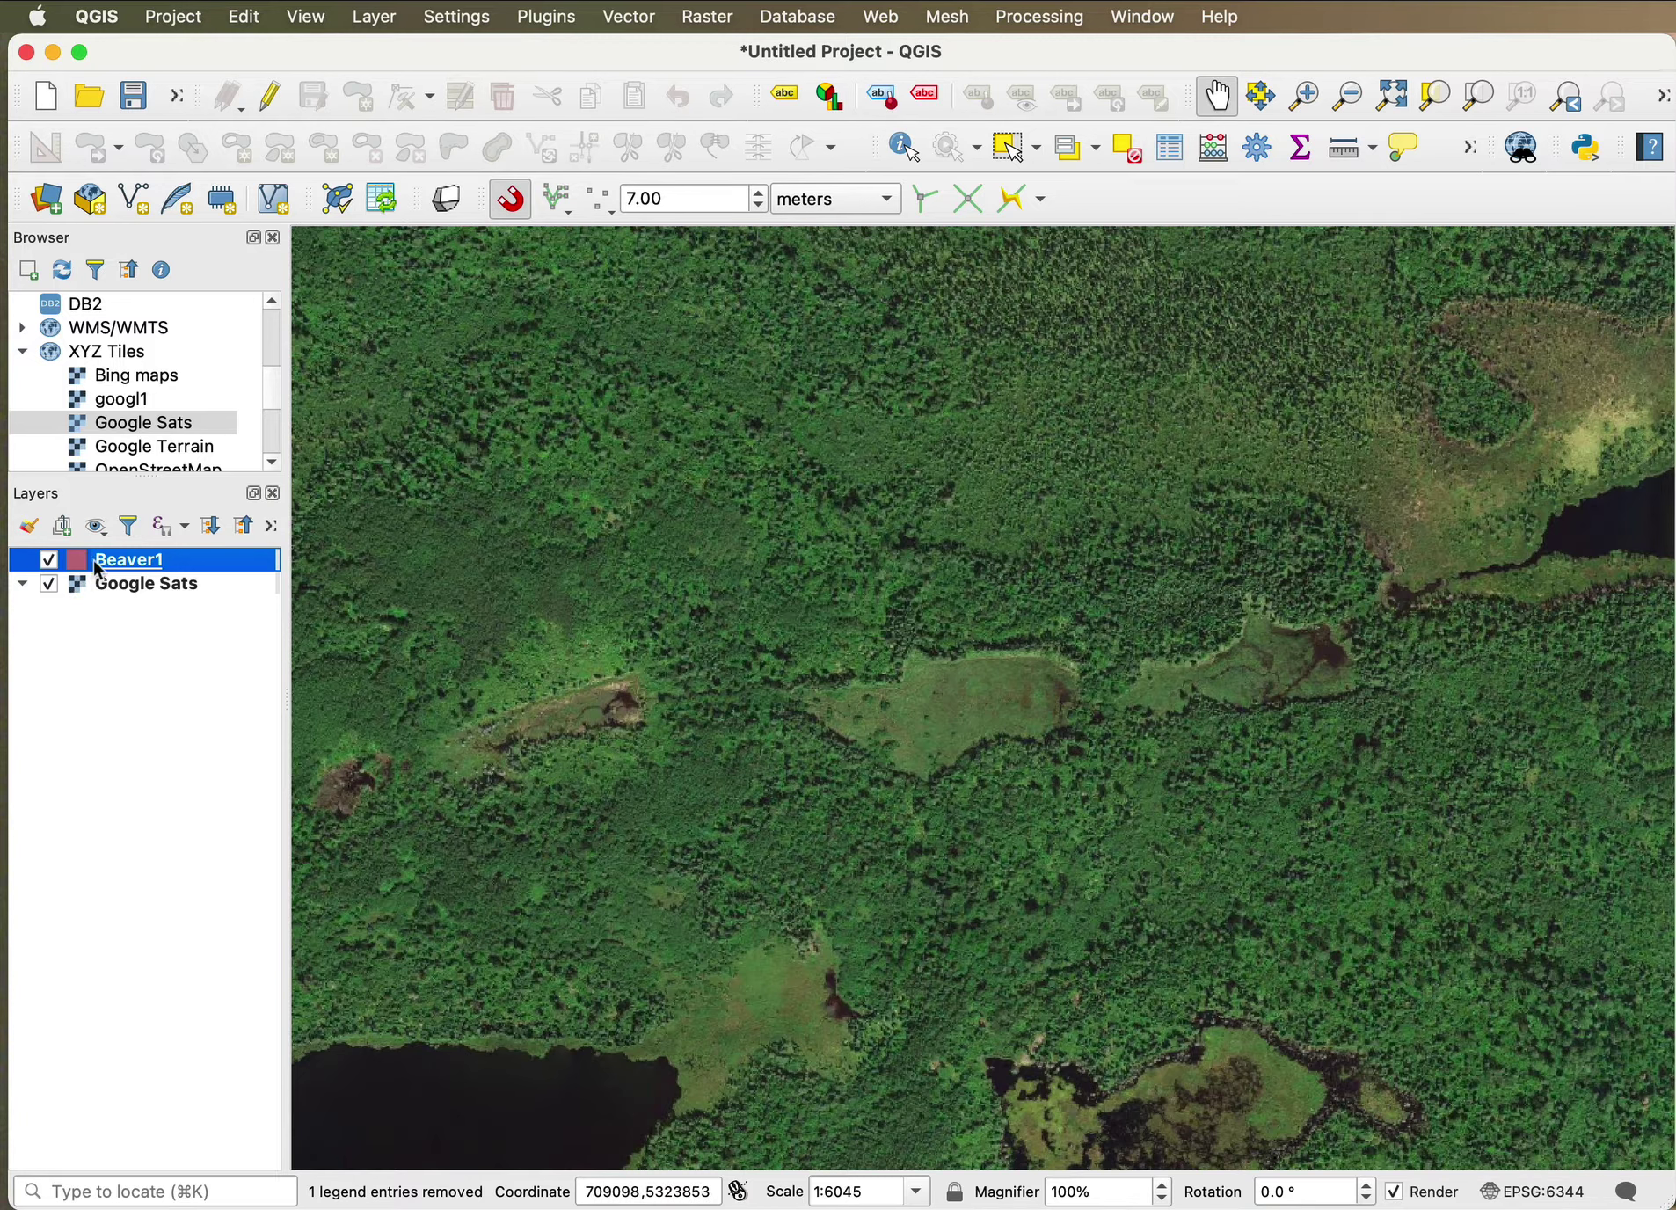
# Enable editing on the Beaver1 layer and trace a polygon around the narrow beaver meadow west of the central one.
pyautogui.click(270, 99)
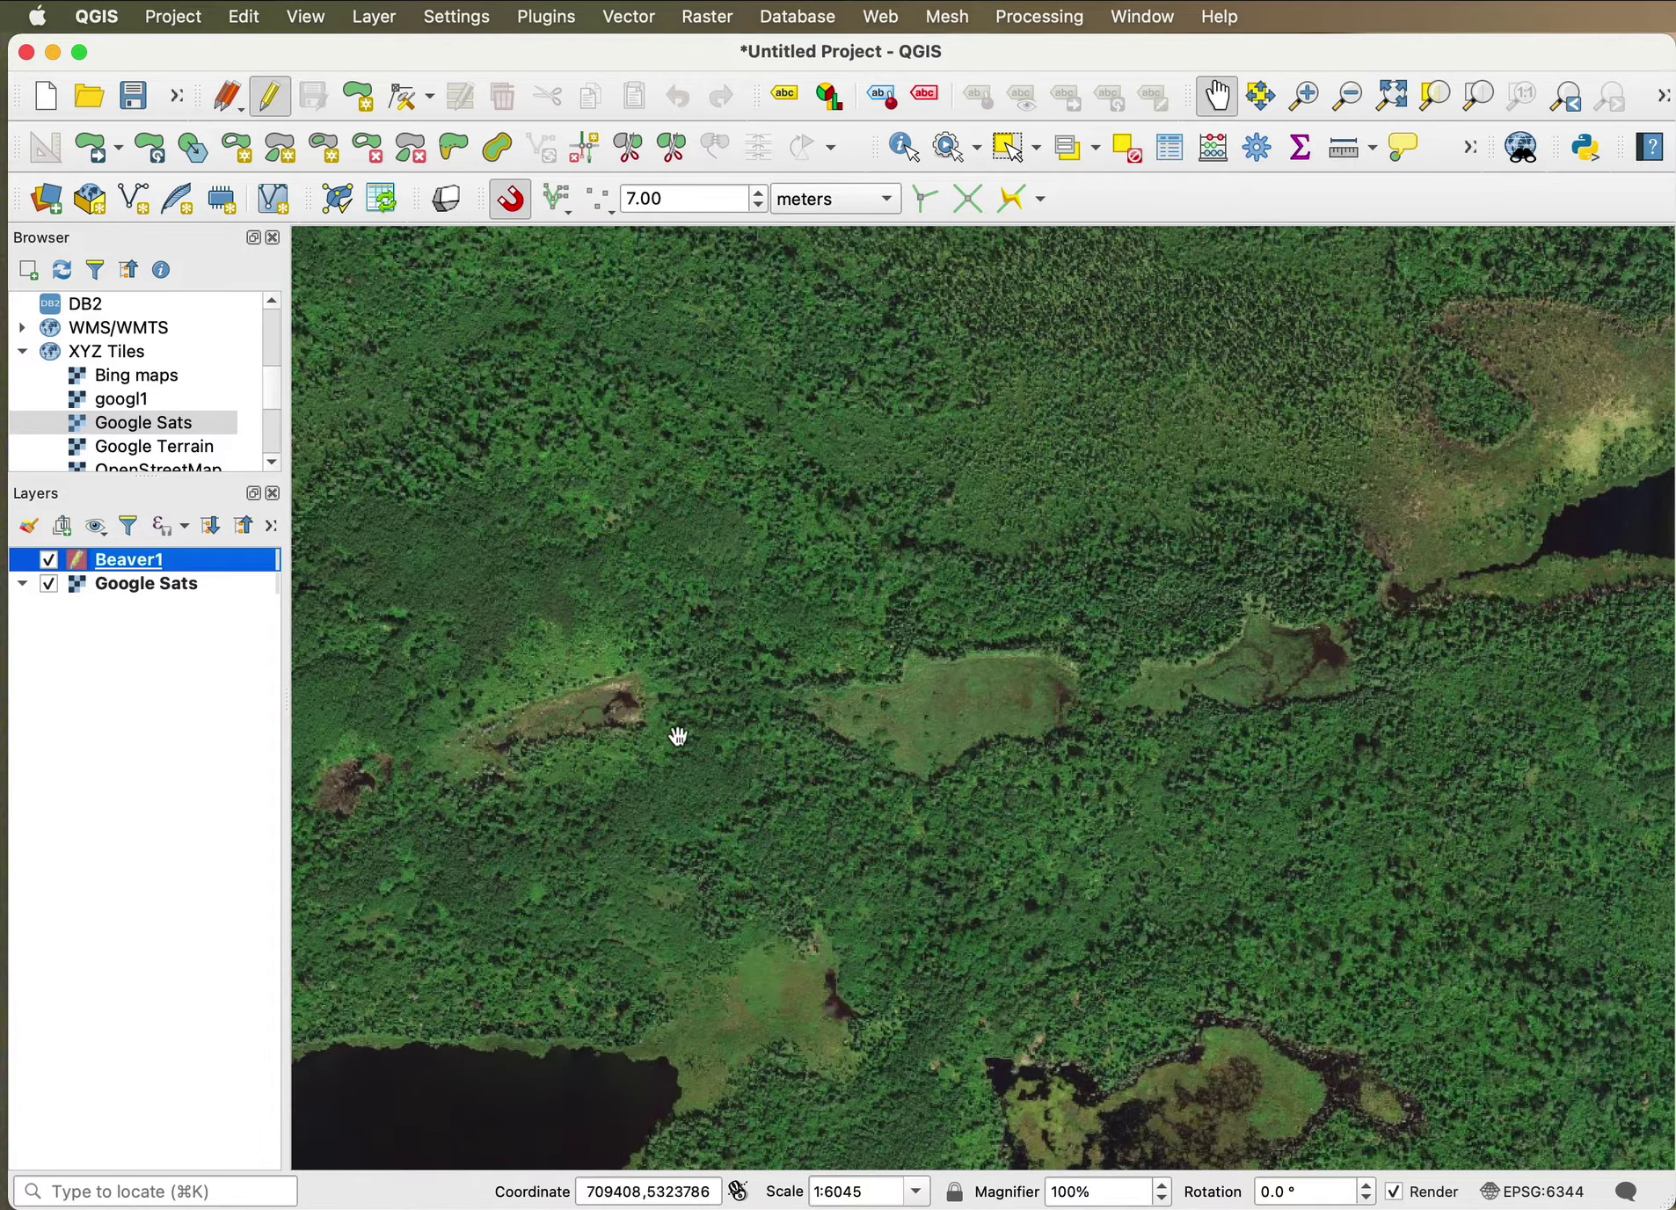
pyautogui.moveTo(677, 735); pyautogui.dragTo(992, 725)
pyautogui.scroll(2, 944, 723)
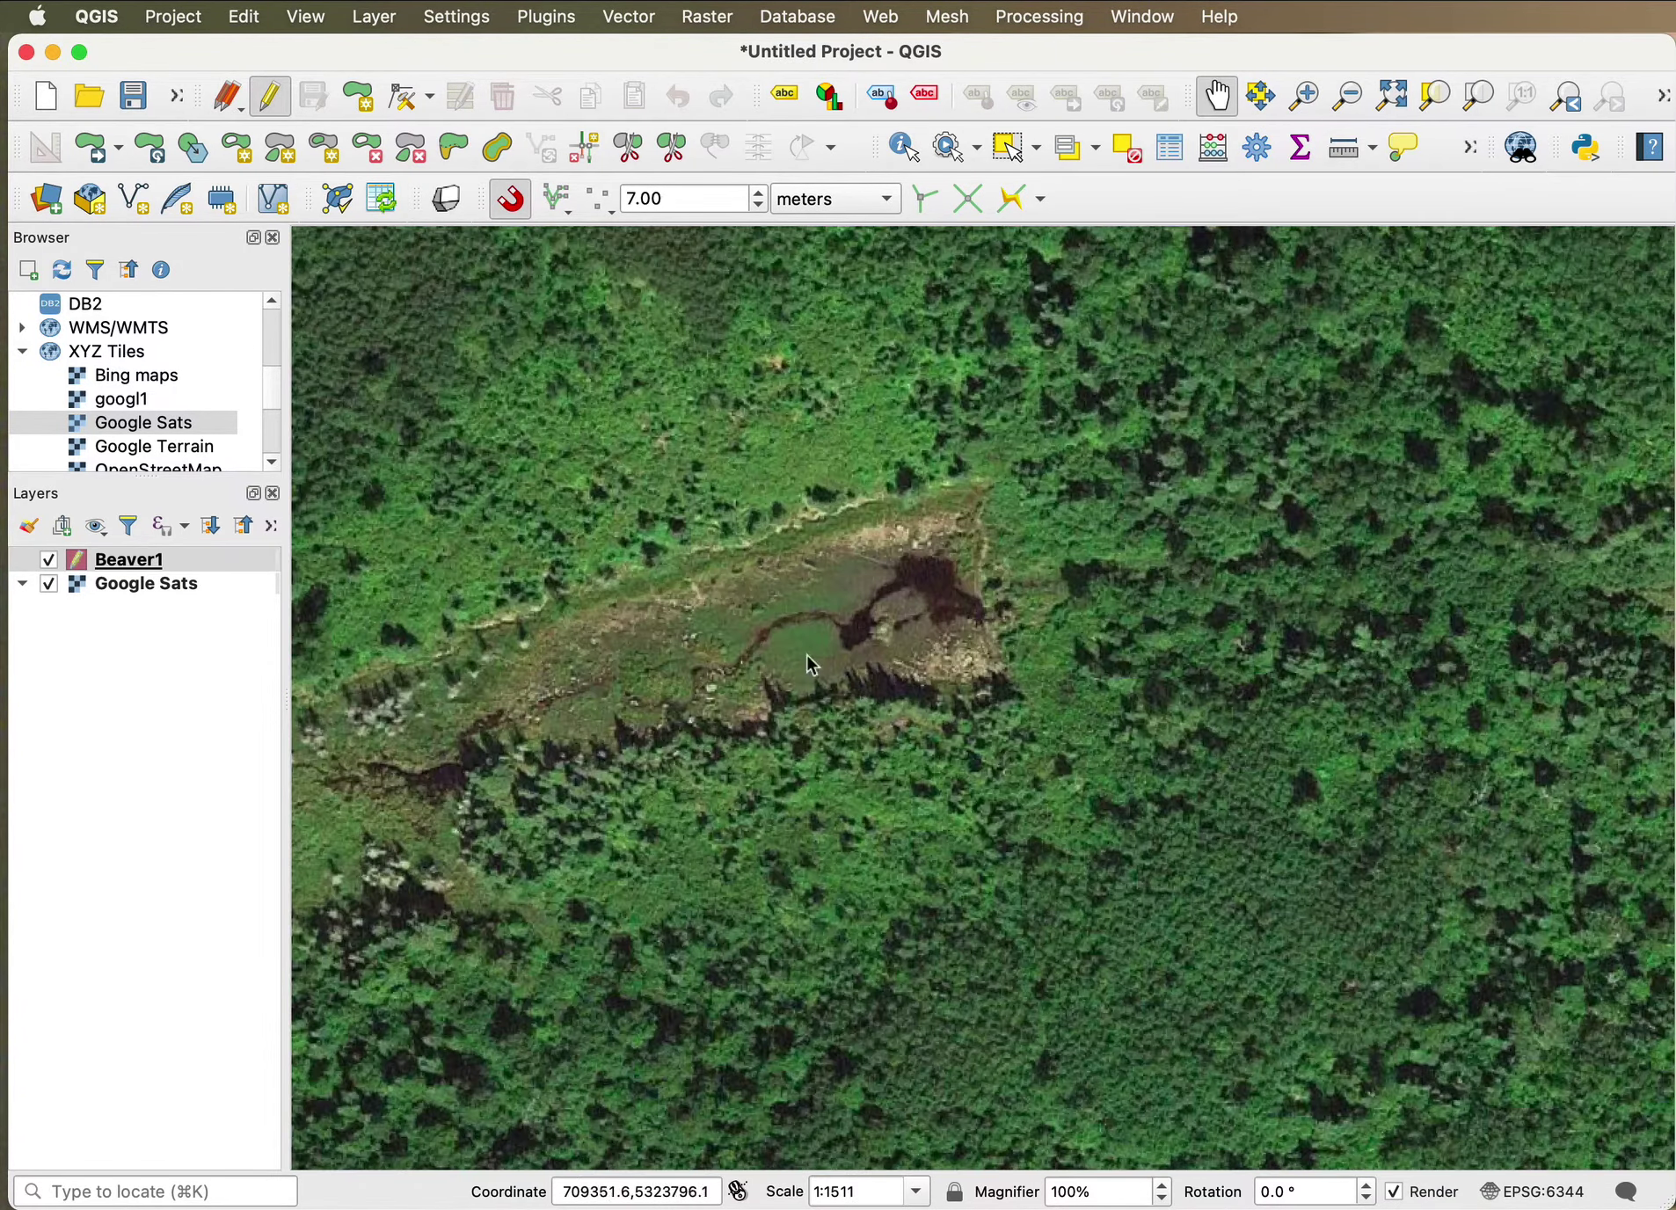
pyautogui.moveTo(806, 655); pyautogui.dragTo(1068, 543)
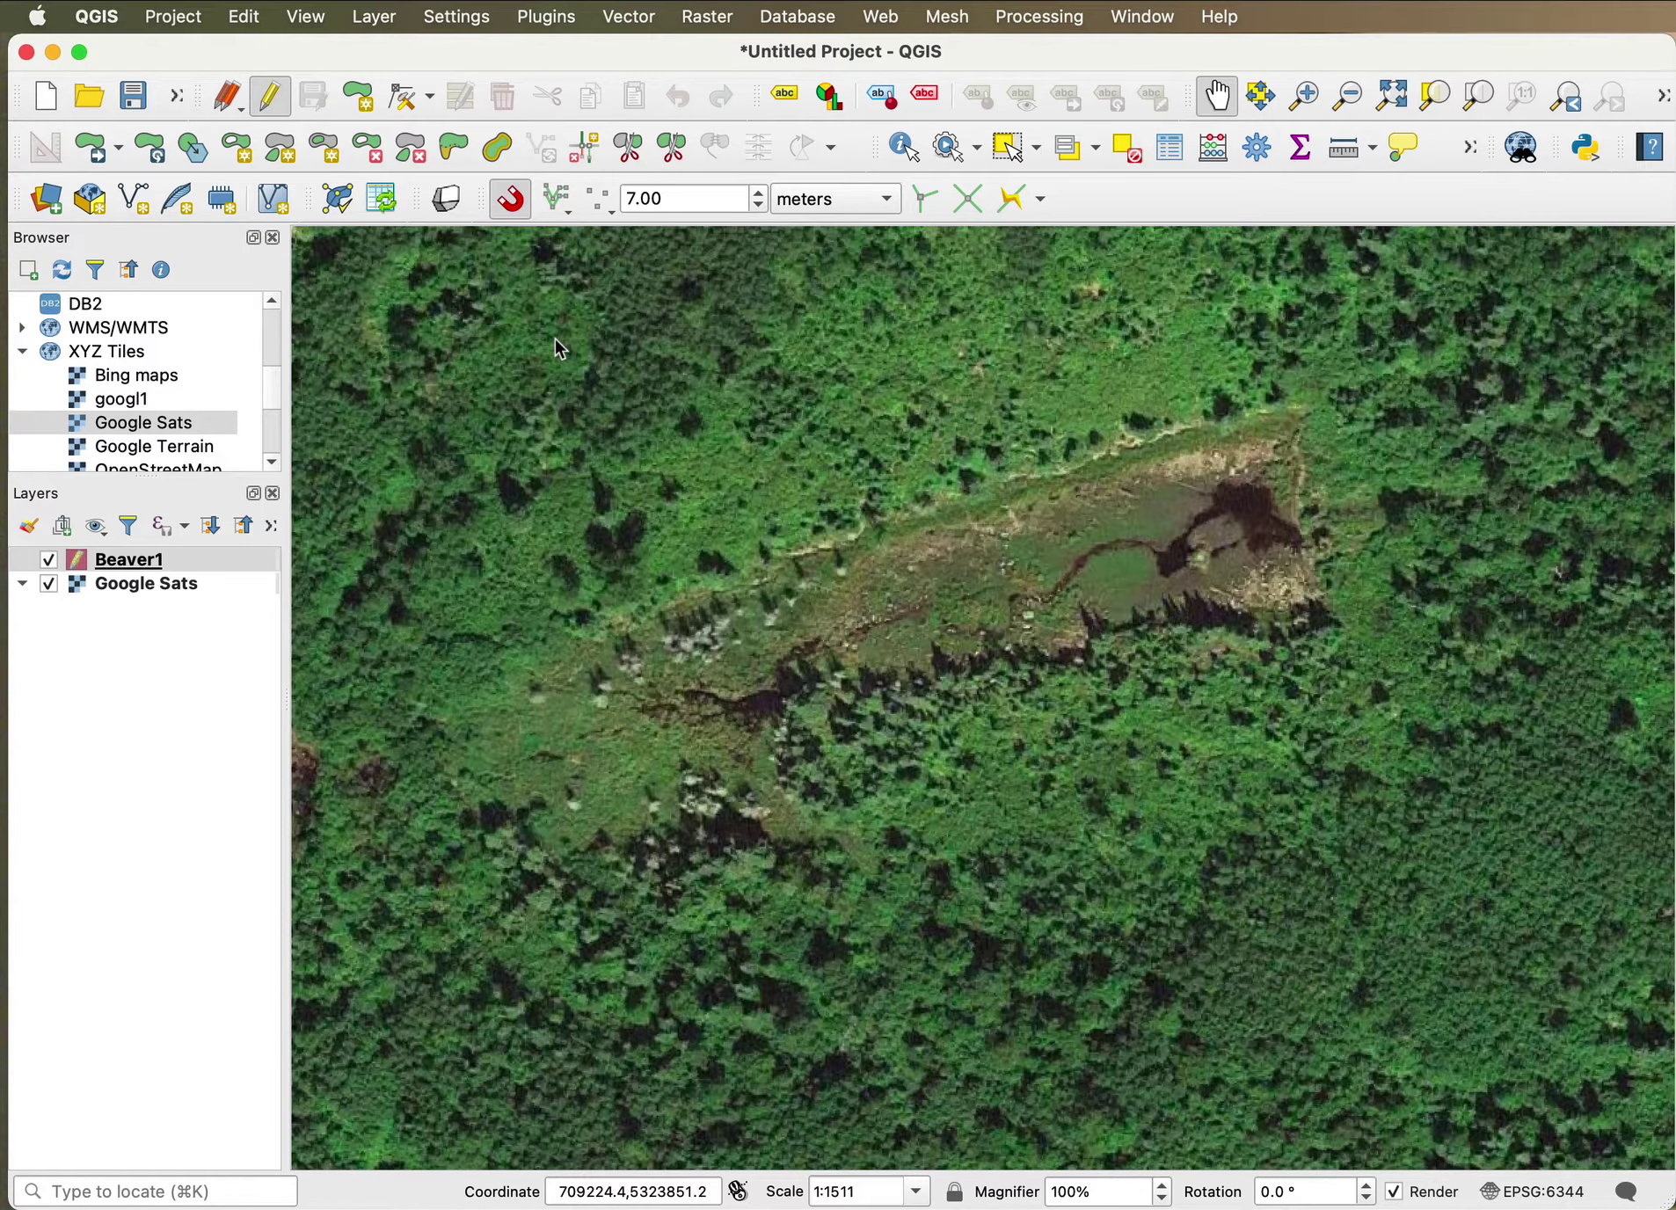
pyautogui.click(367, 98)
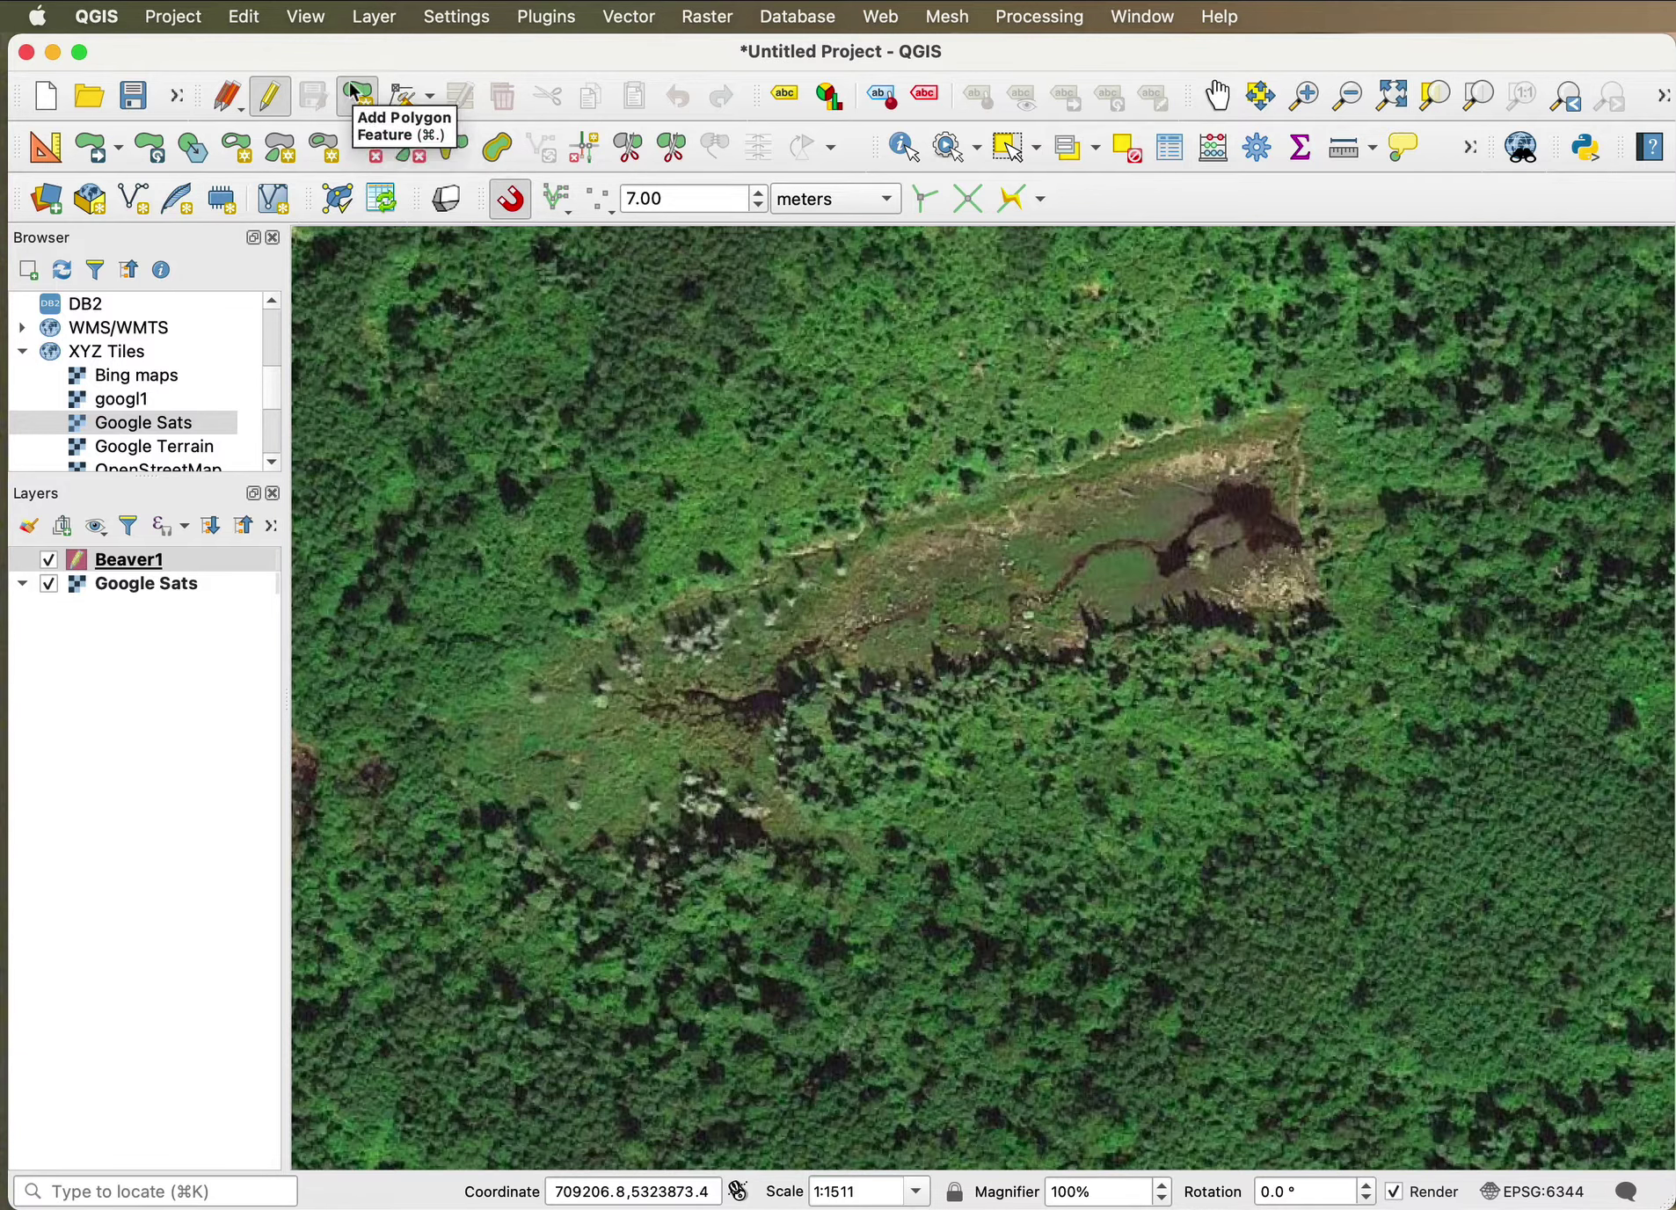
pyautogui.click(618, 623)
pyautogui.click(490, 741)
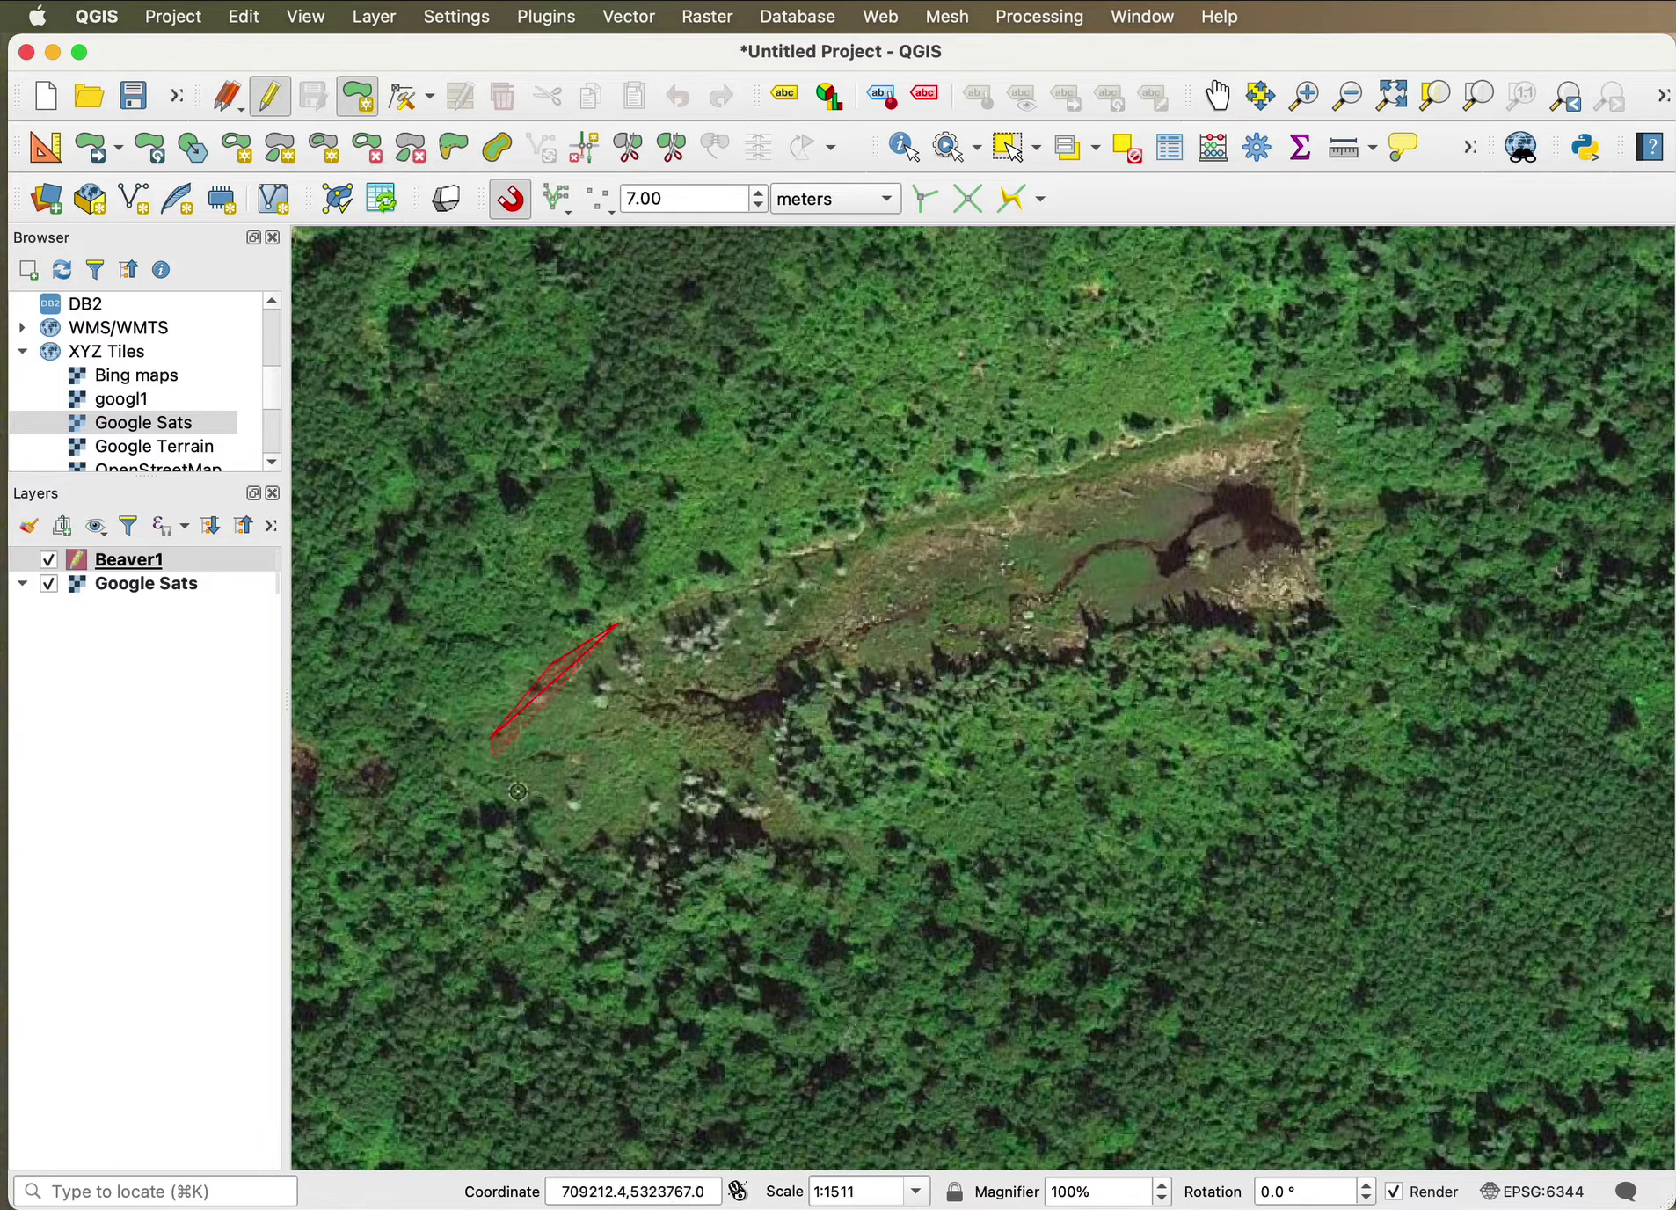
pyautogui.click(534, 831)
pyautogui.click(602, 862)
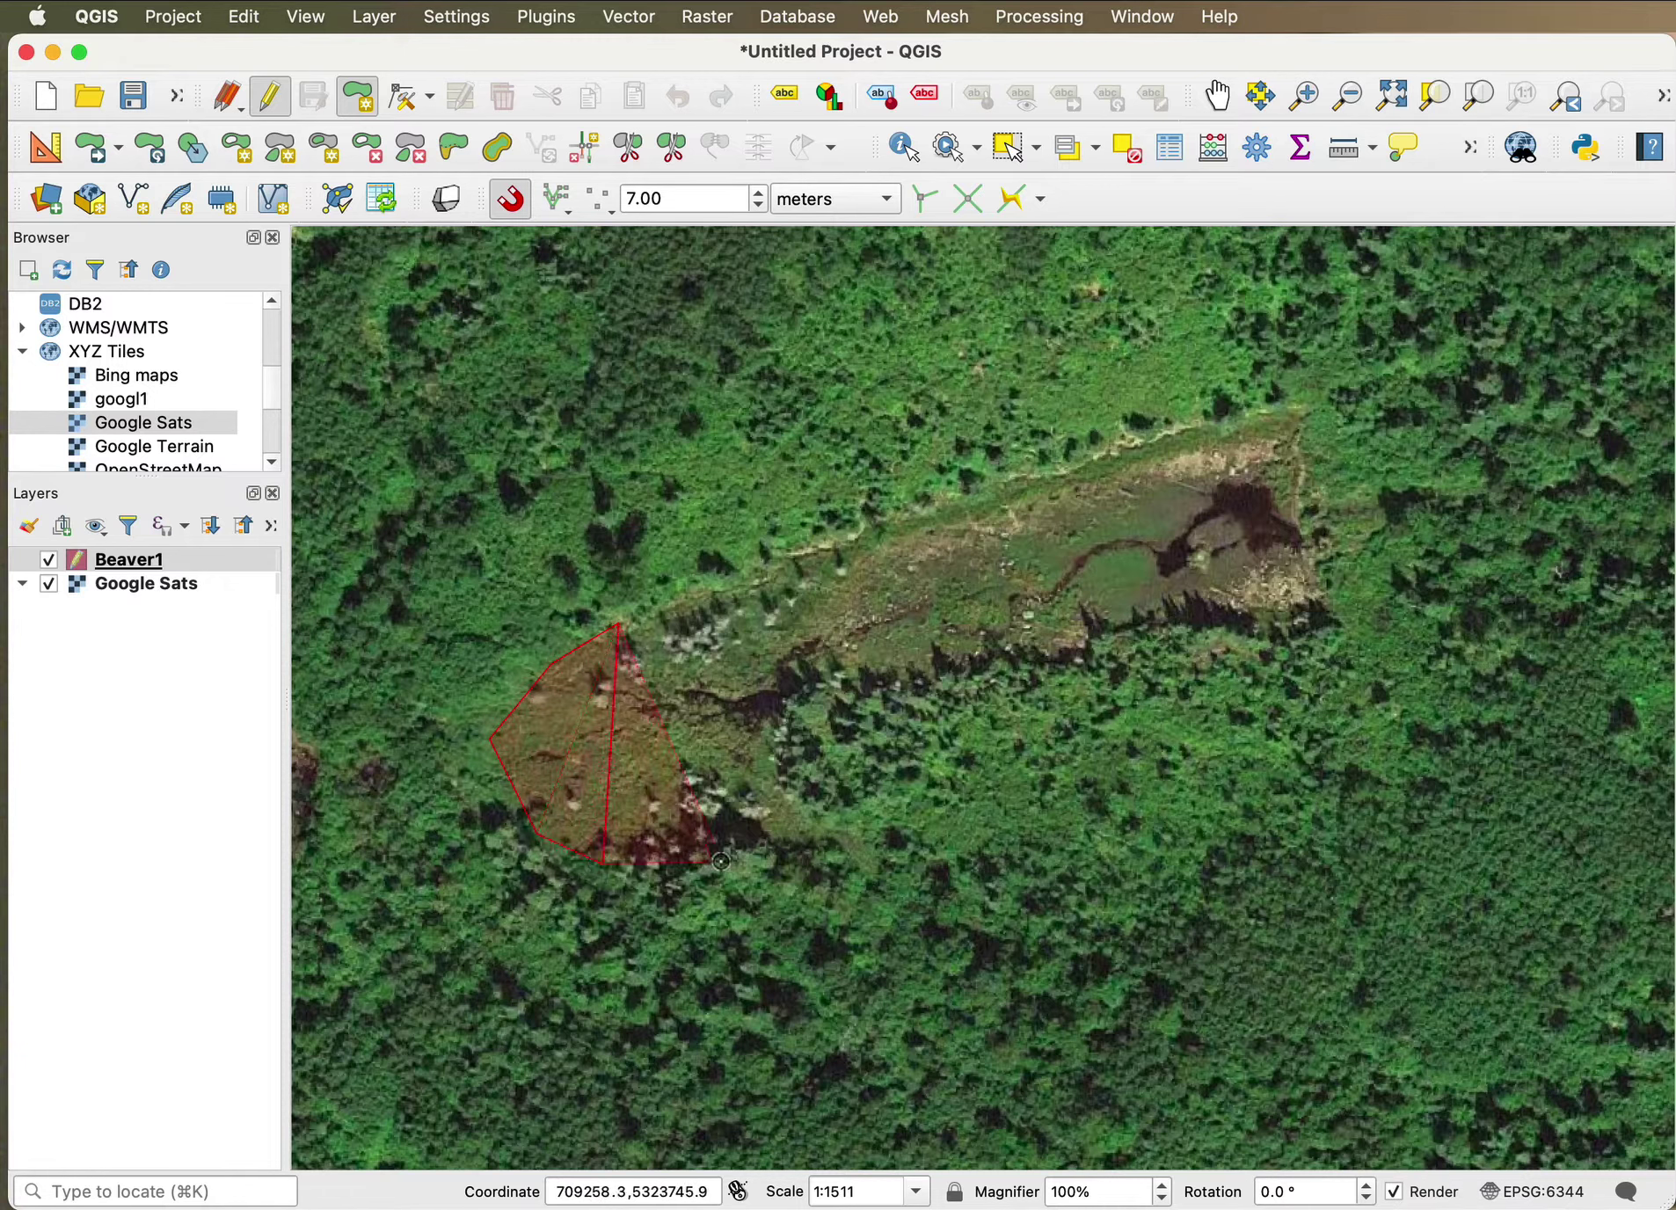
pyautogui.click(813, 857)
pyautogui.click(797, 754)
pyautogui.click(808, 678)
pyautogui.click(1095, 647)
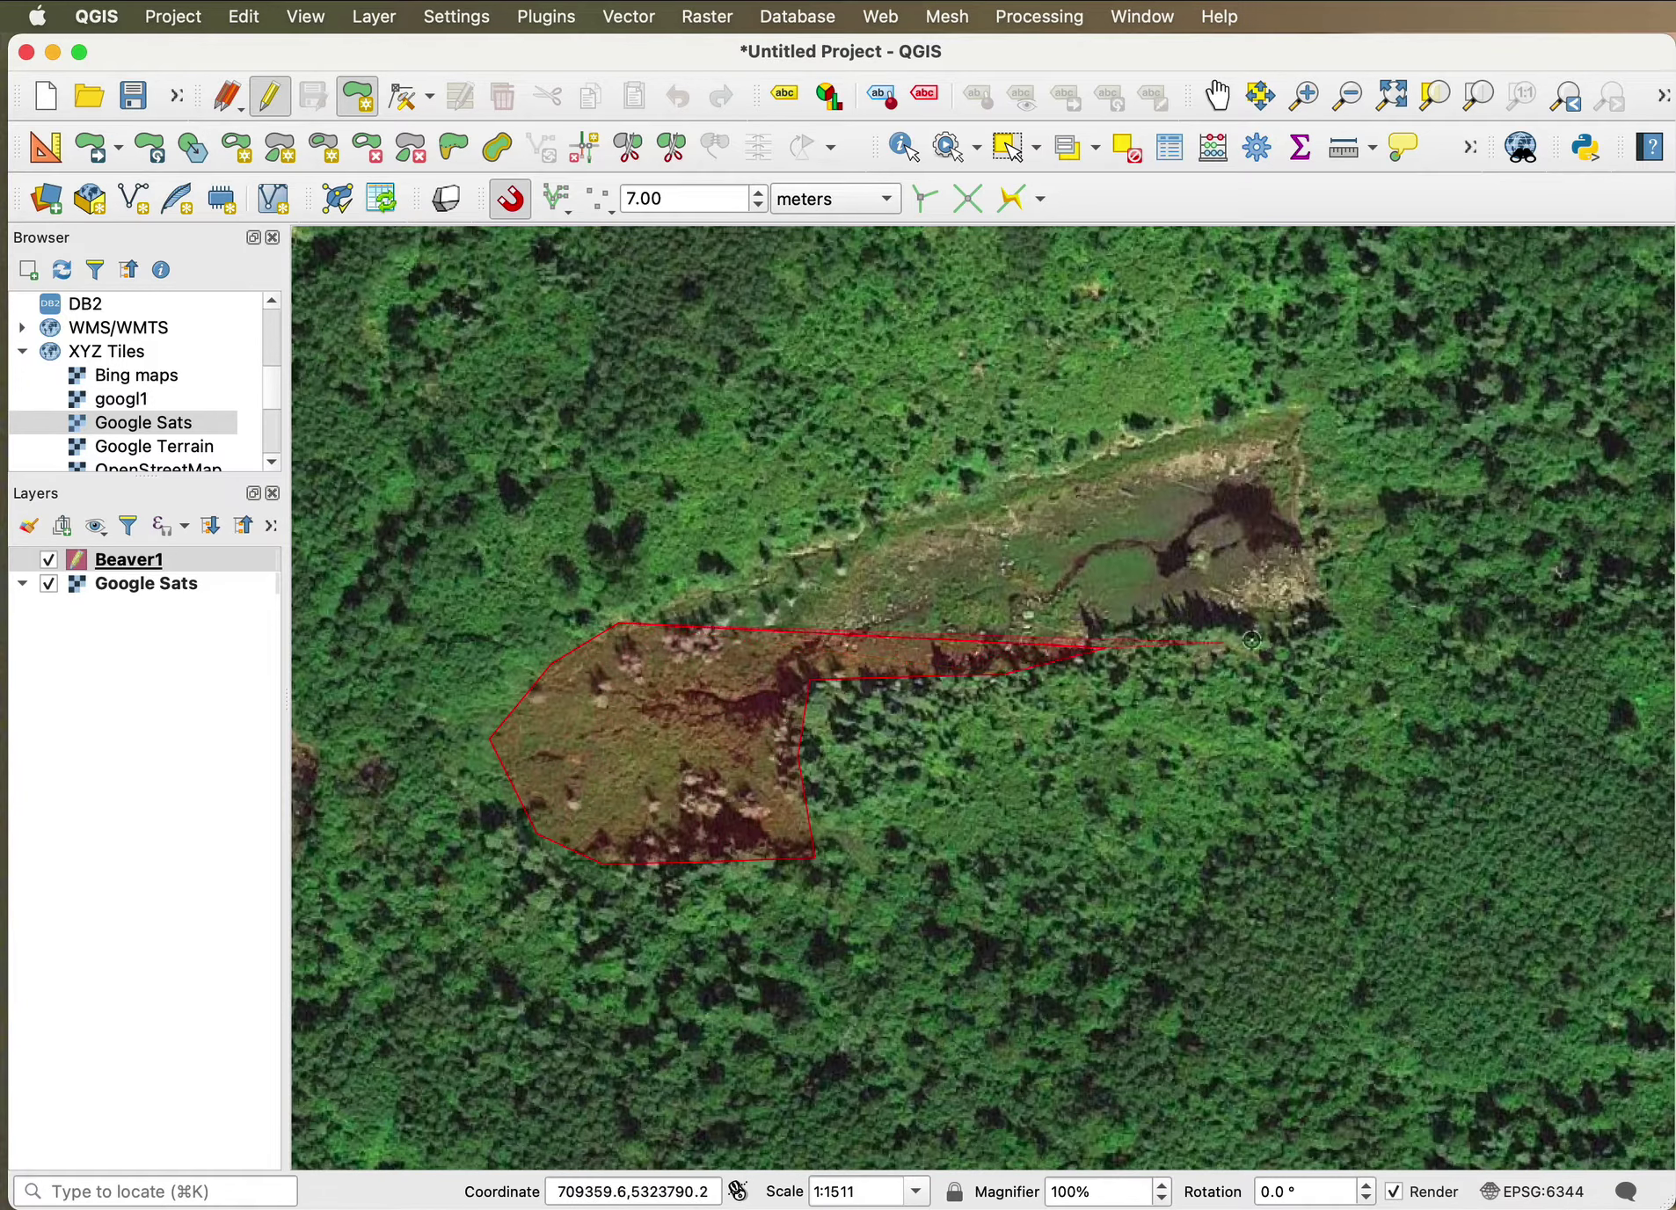
pyautogui.click(1319, 631)
pyautogui.click(1301, 488)
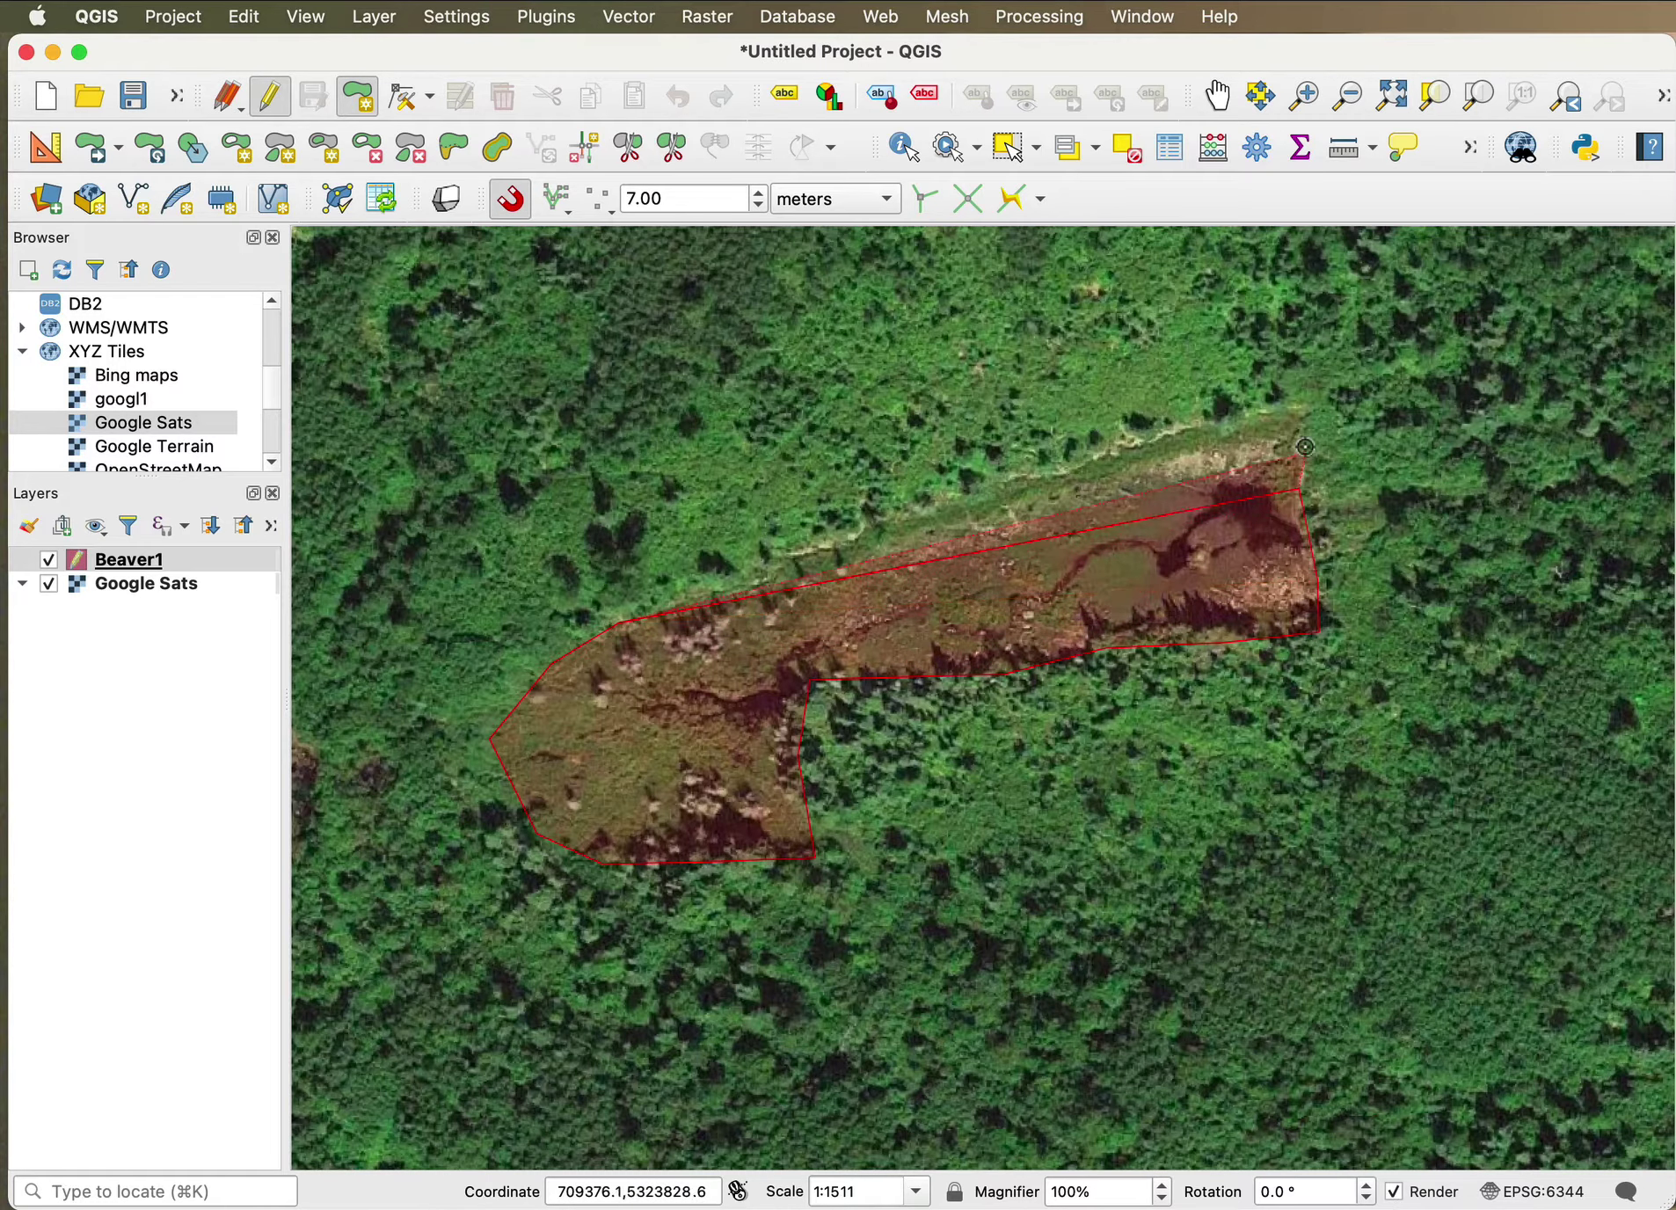
pyautogui.click(1306, 428)
pyautogui.click(1283, 401)
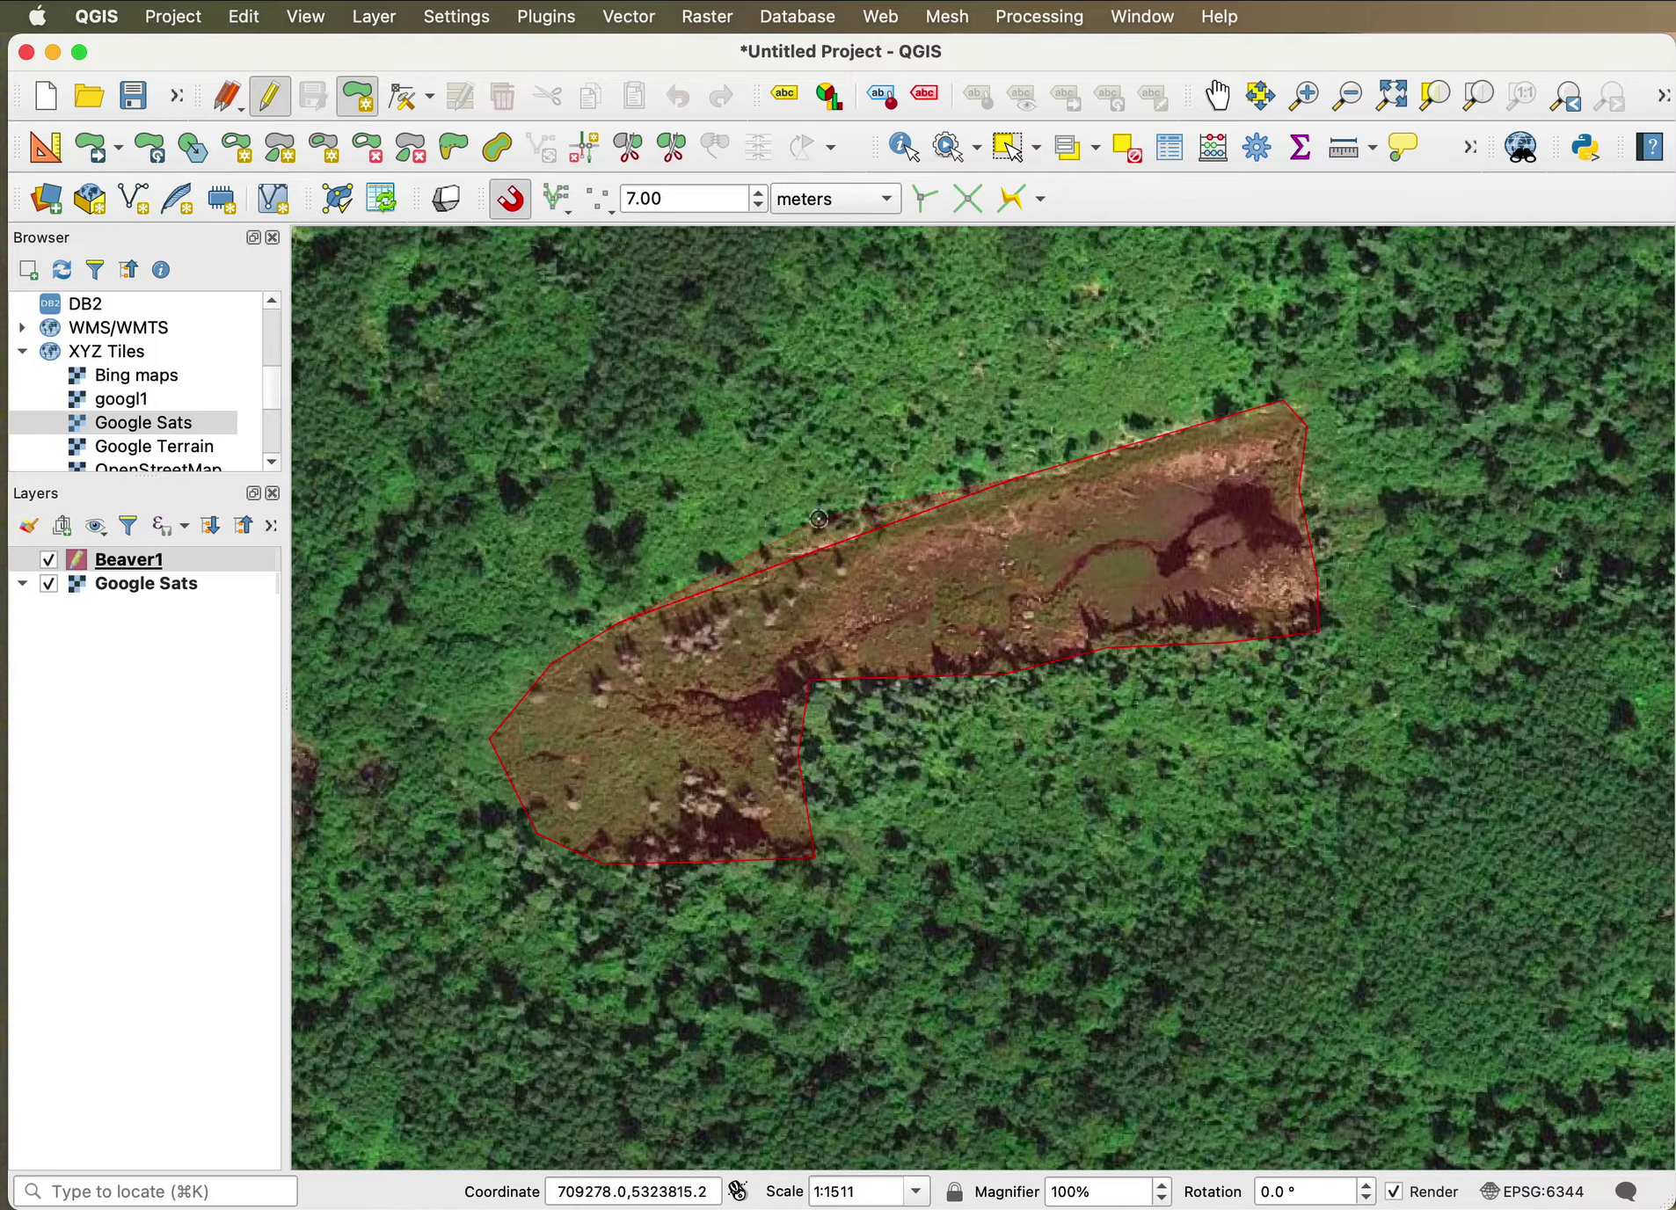
pyautogui.click(808, 535)
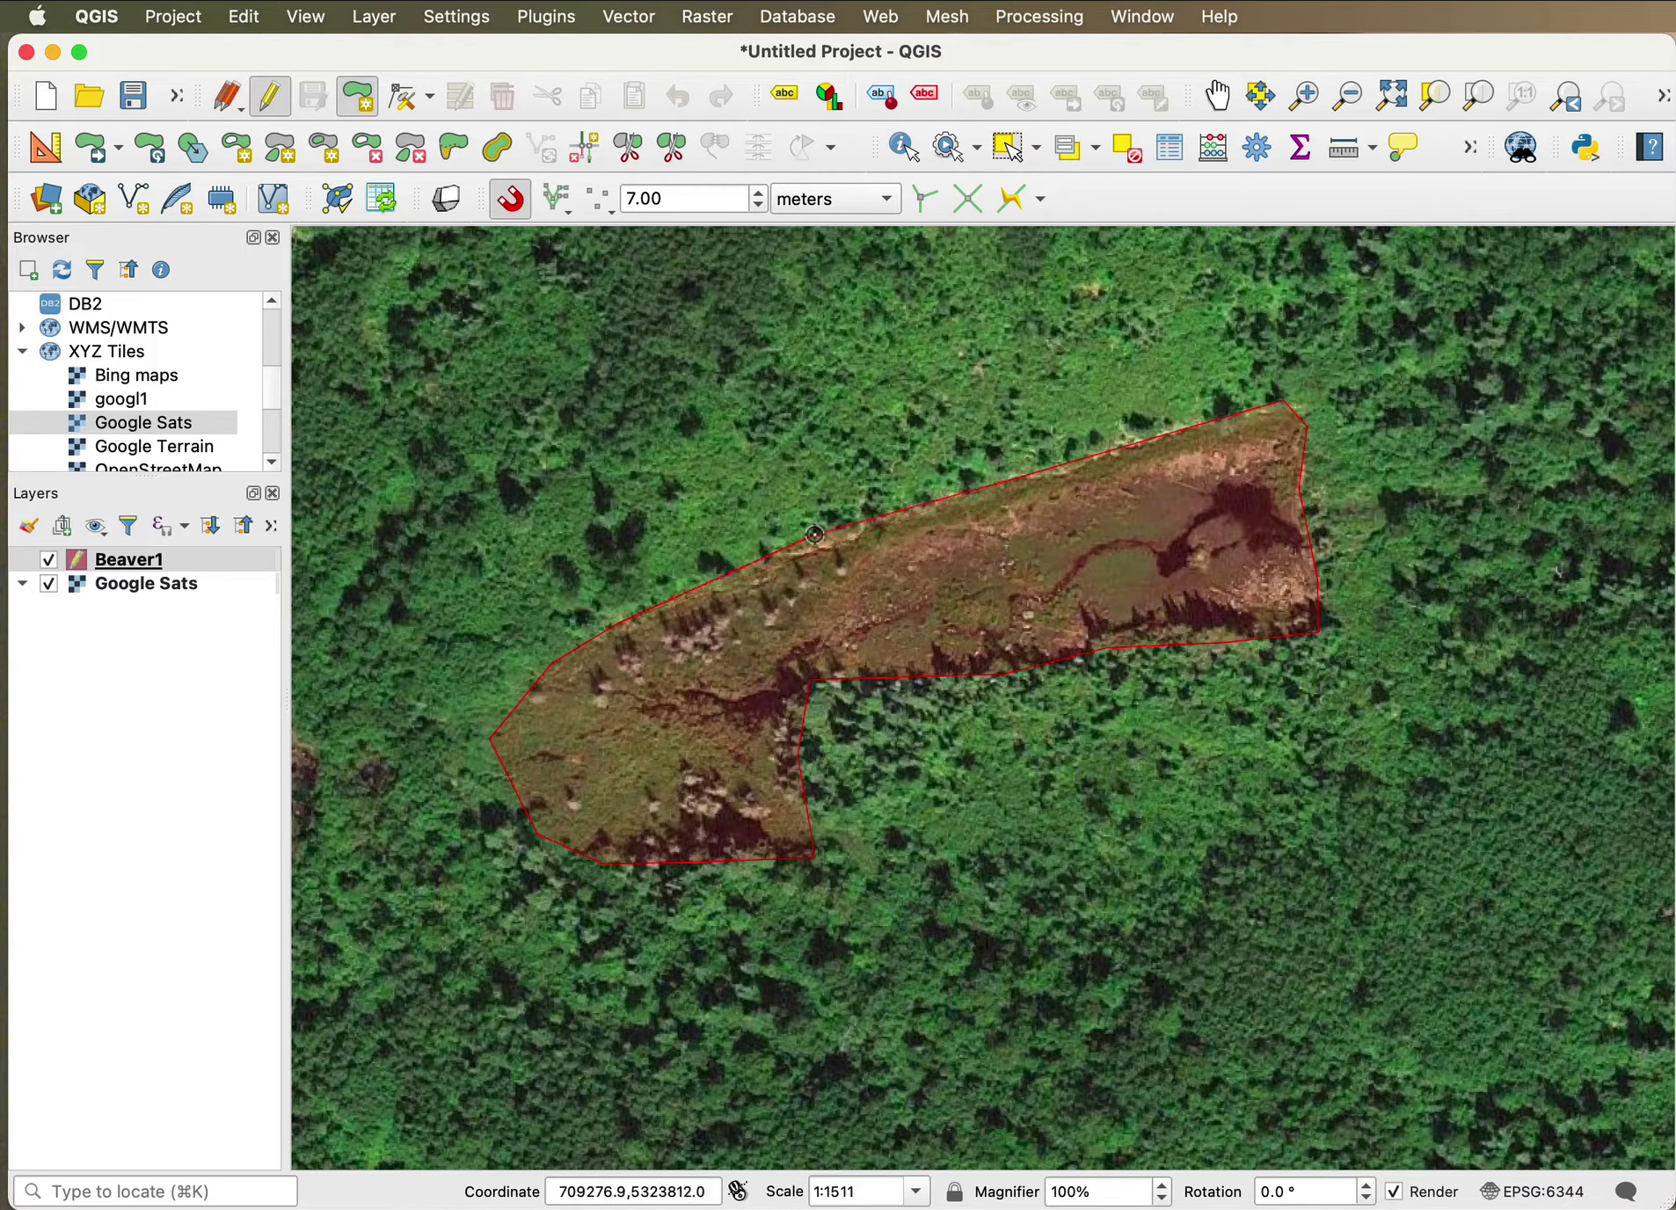
# Finish the western meadow polygon and give the feature an id of 1.
pyautogui.rightClick(716, 583)
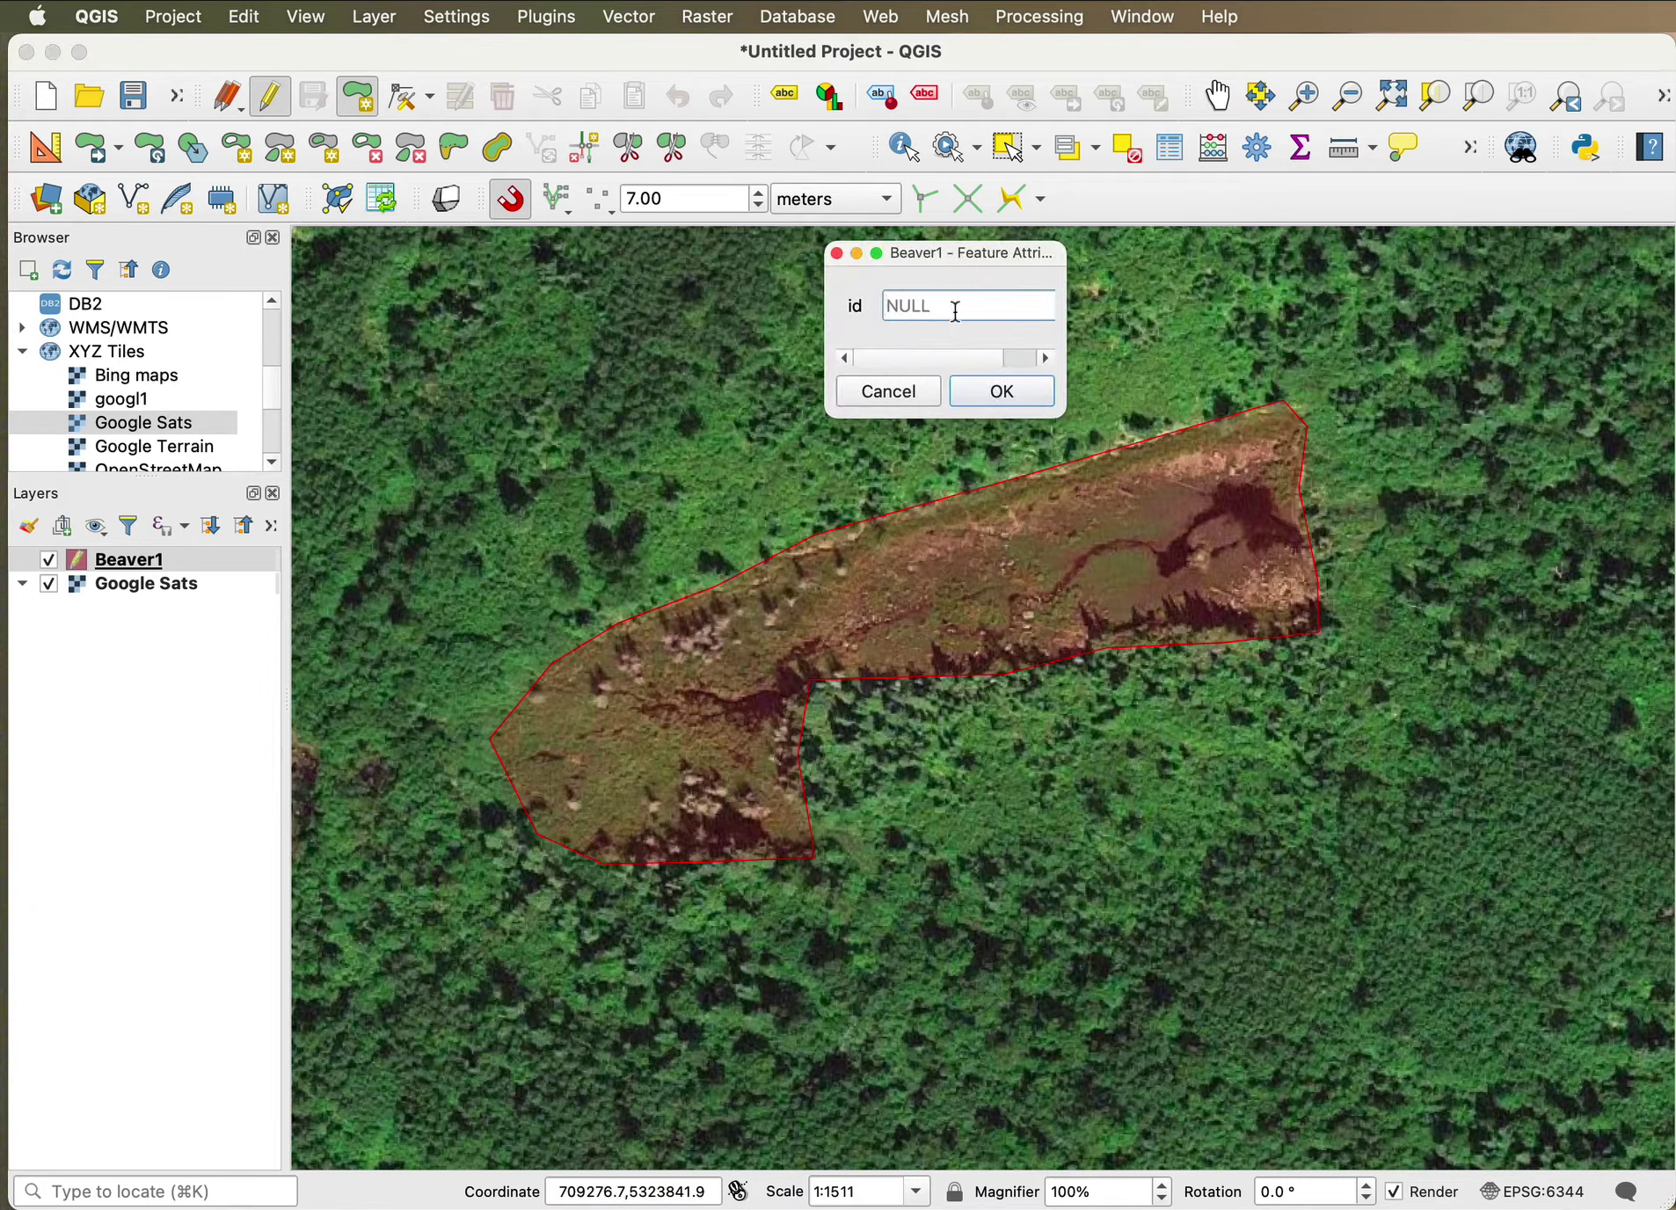
pyautogui.write('1')
pyautogui.click(1020, 393)
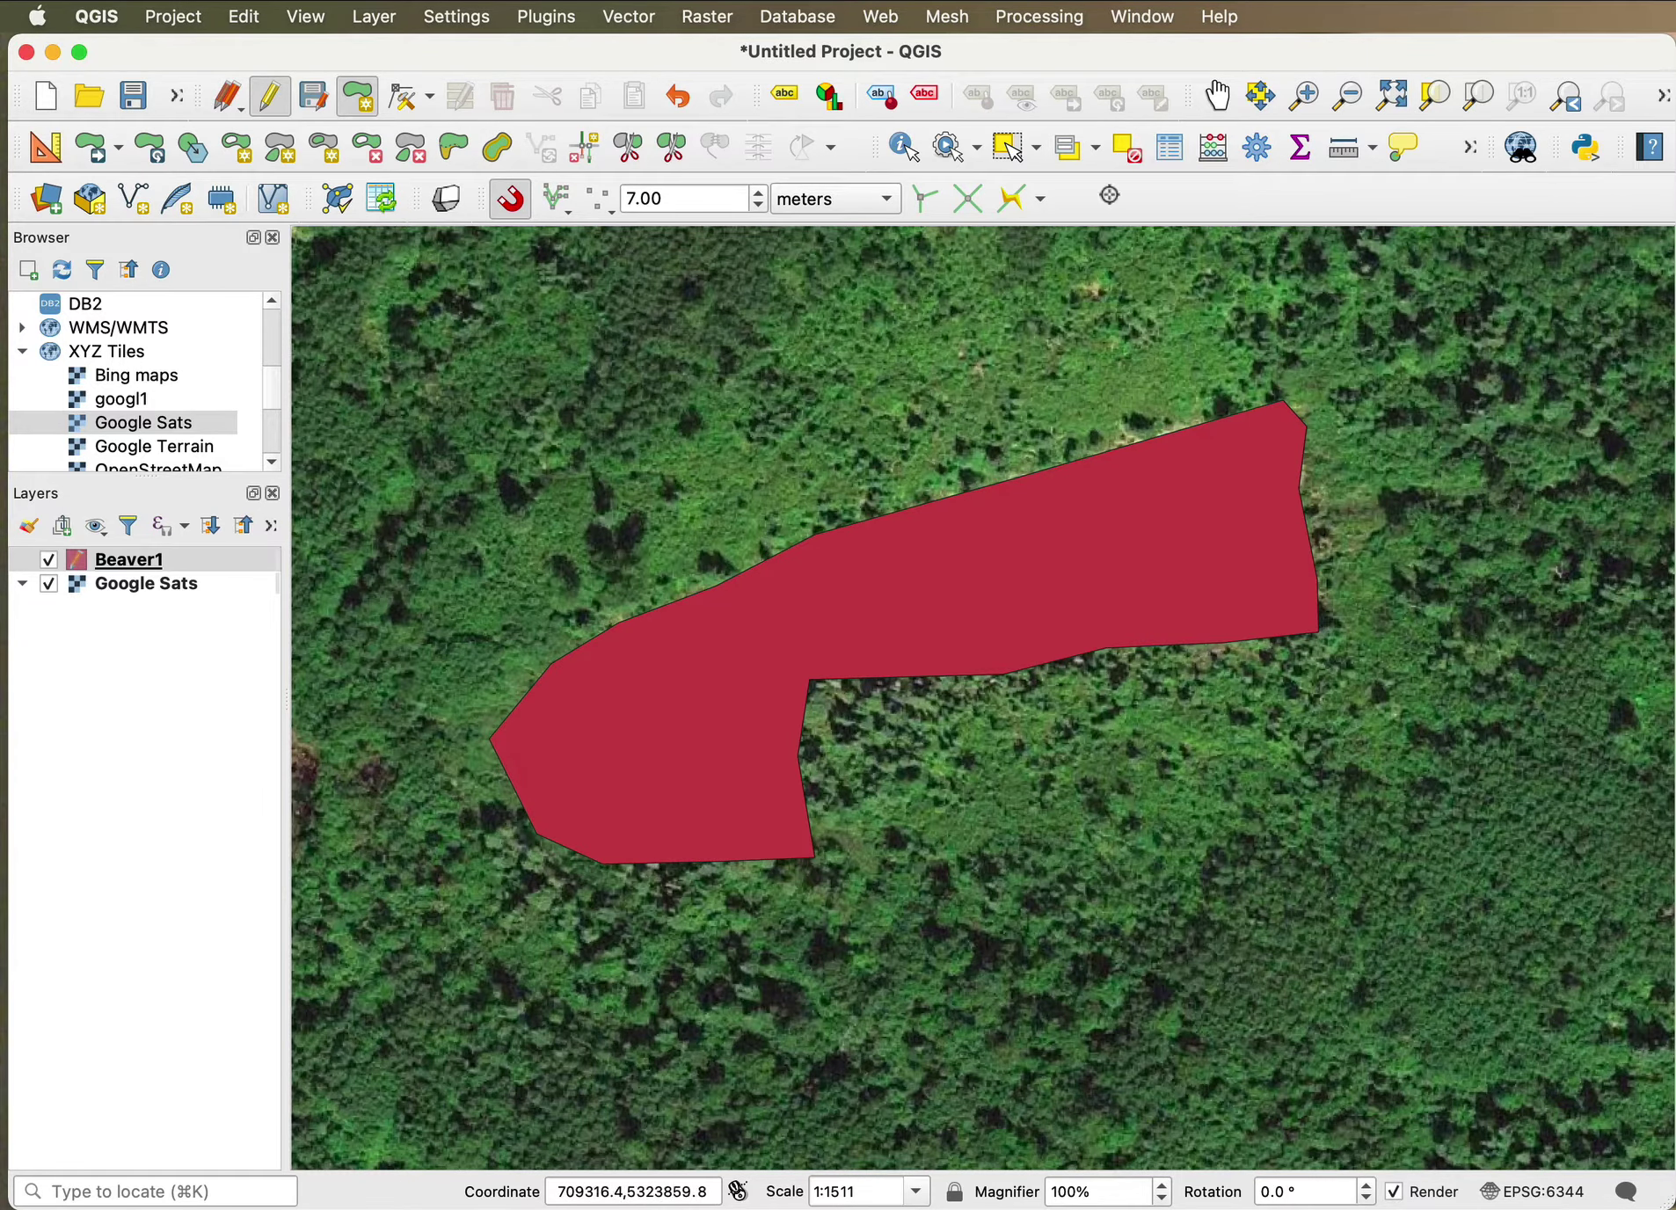
# Trace a new polygon in the Beaver1 layer around the central beaver meadow, following its edge from the western tip.
pyautogui.click(1220, 100)
pyautogui.moveTo(1451, 470); pyautogui.dragTo(1140, 634)
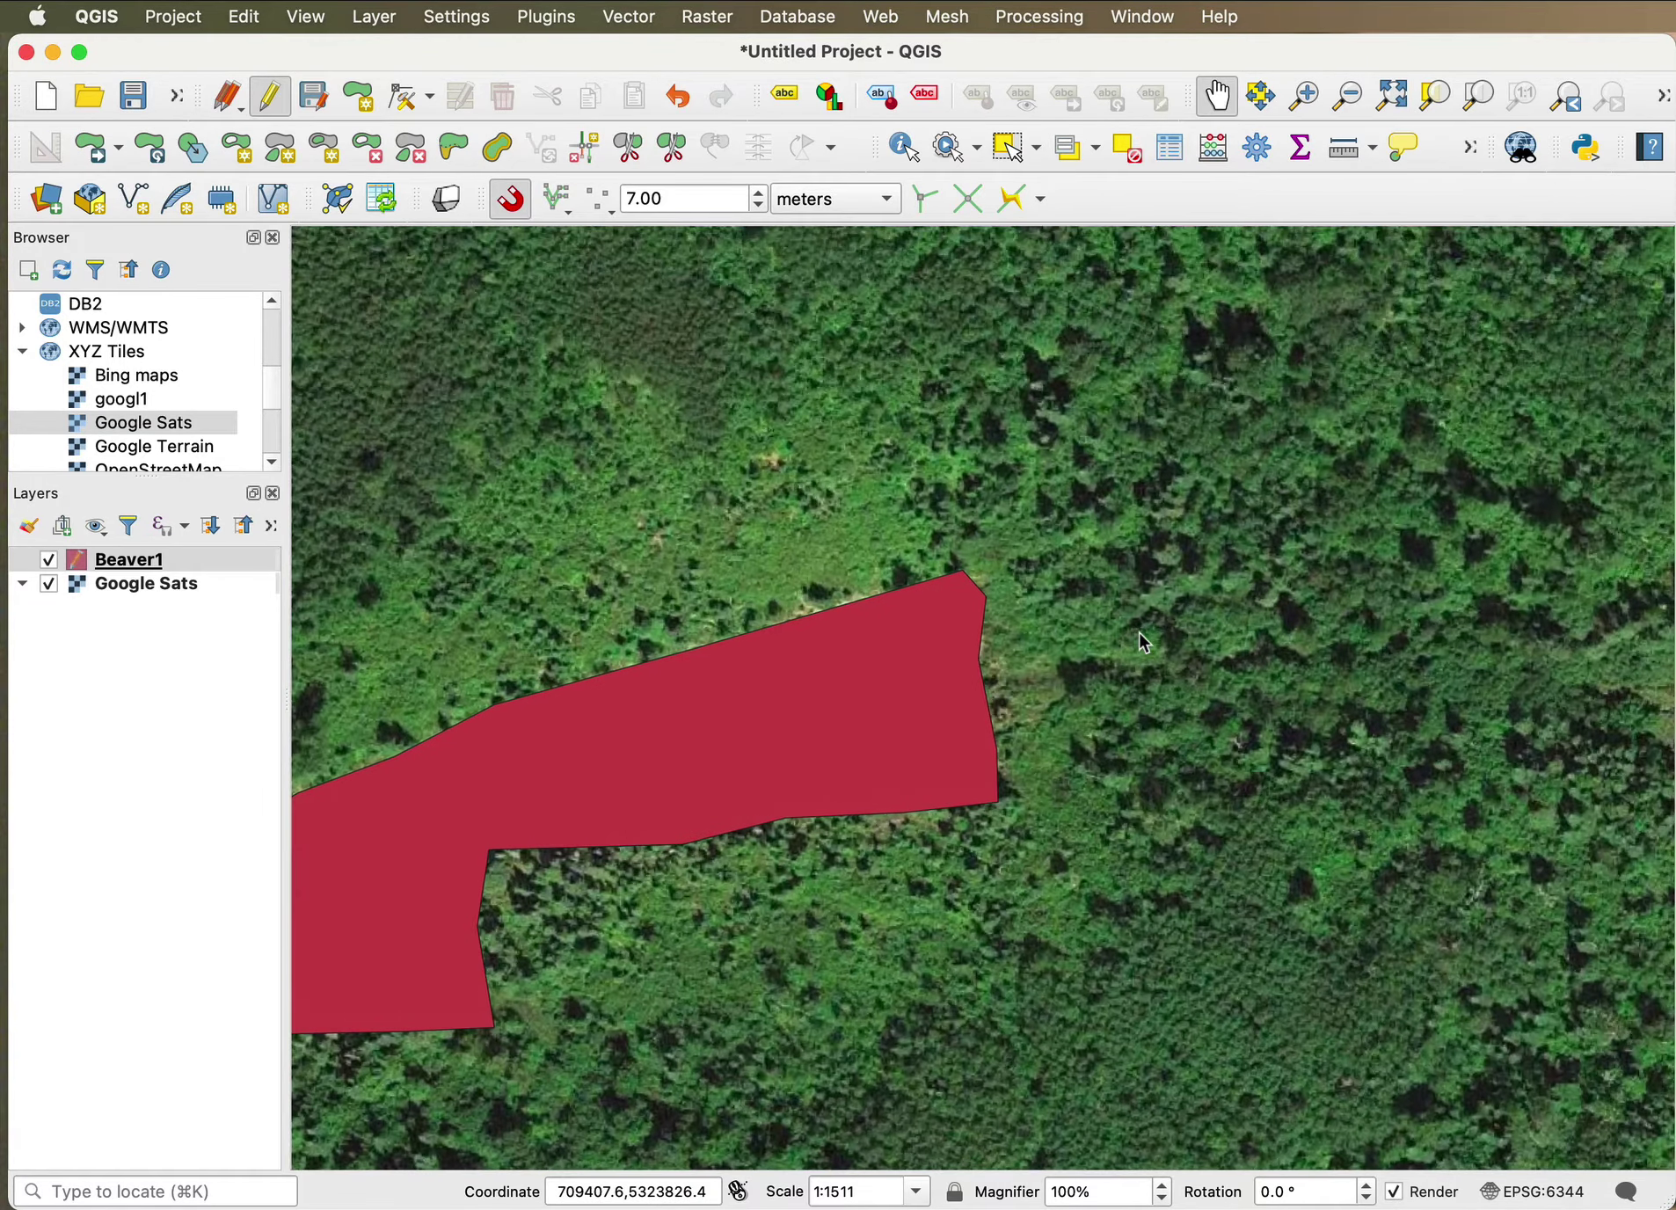
pyautogui.scroll(-2, 1138, 632)
pyautogui.moveTo(1393, 646); pyautogui.dragTo(906, 670)
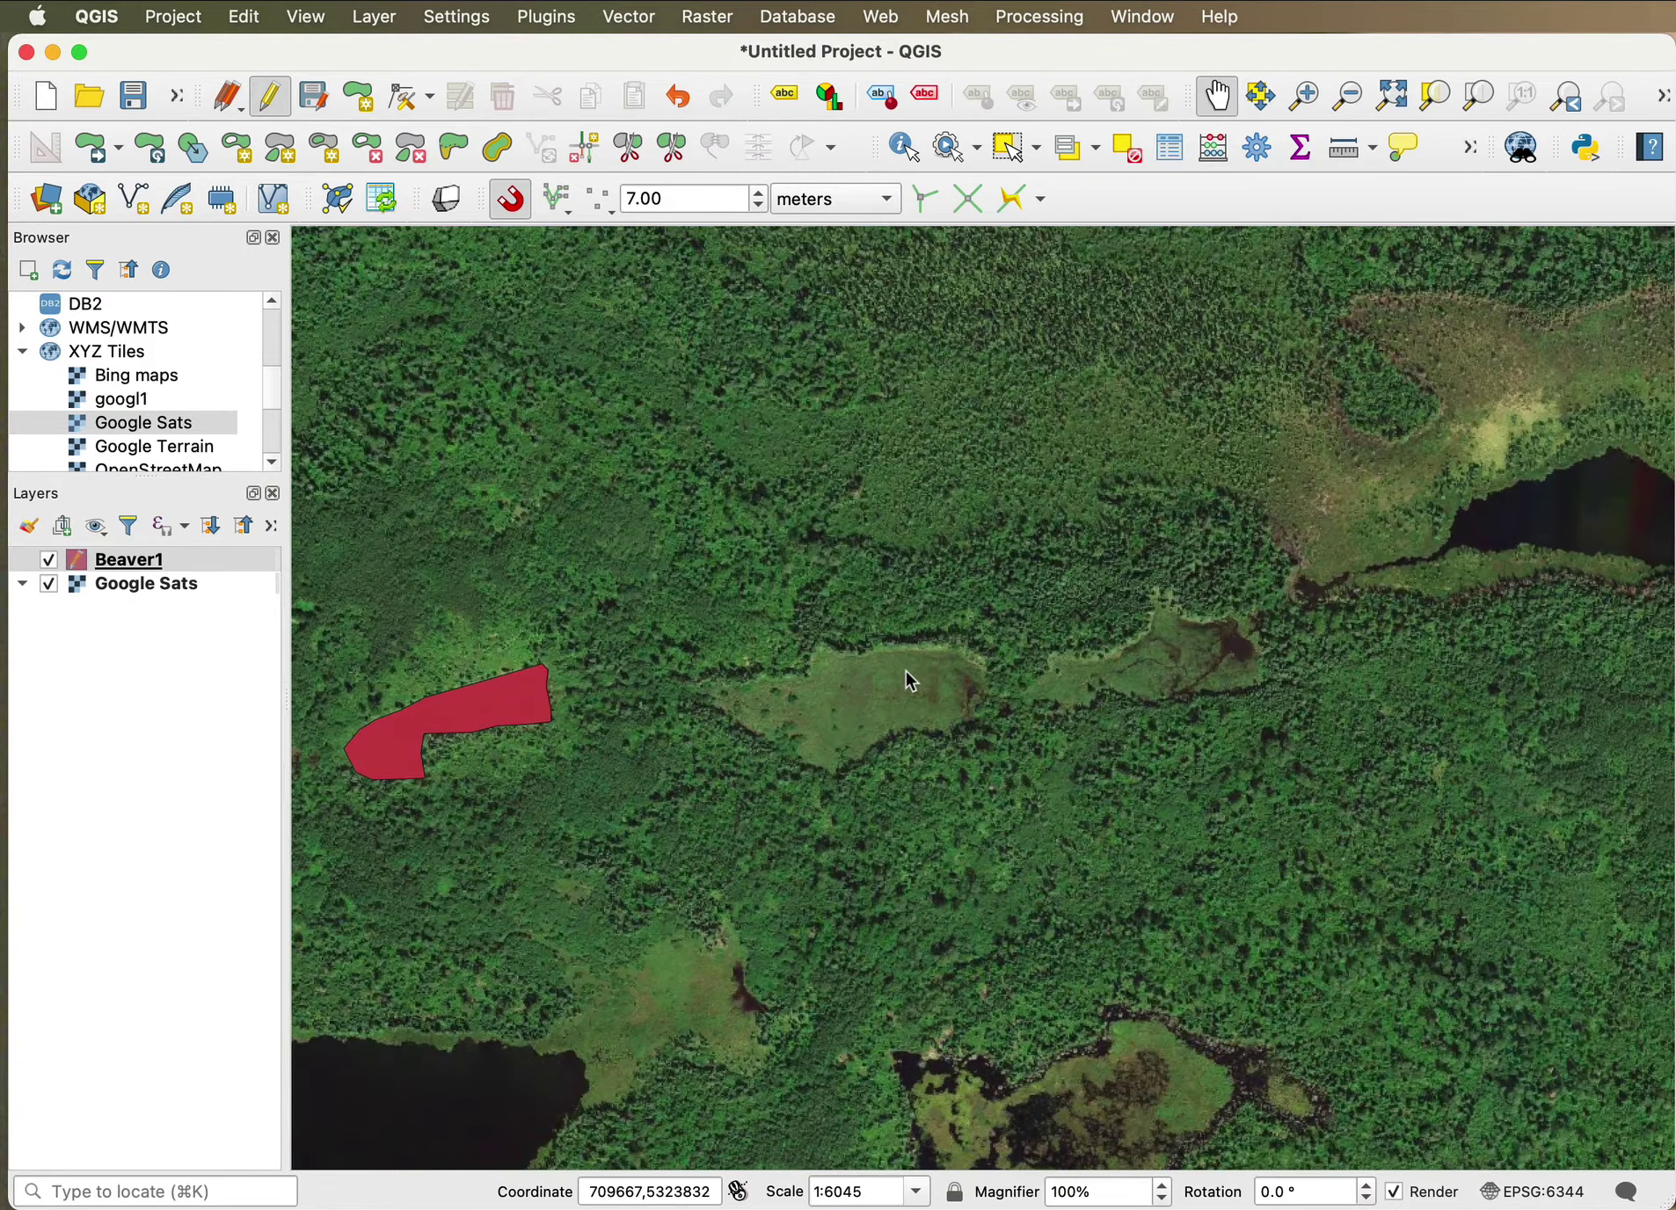
pyautogui.scroll(2, 905, 672)
pyautogui.scroll(-1, 906, 672)
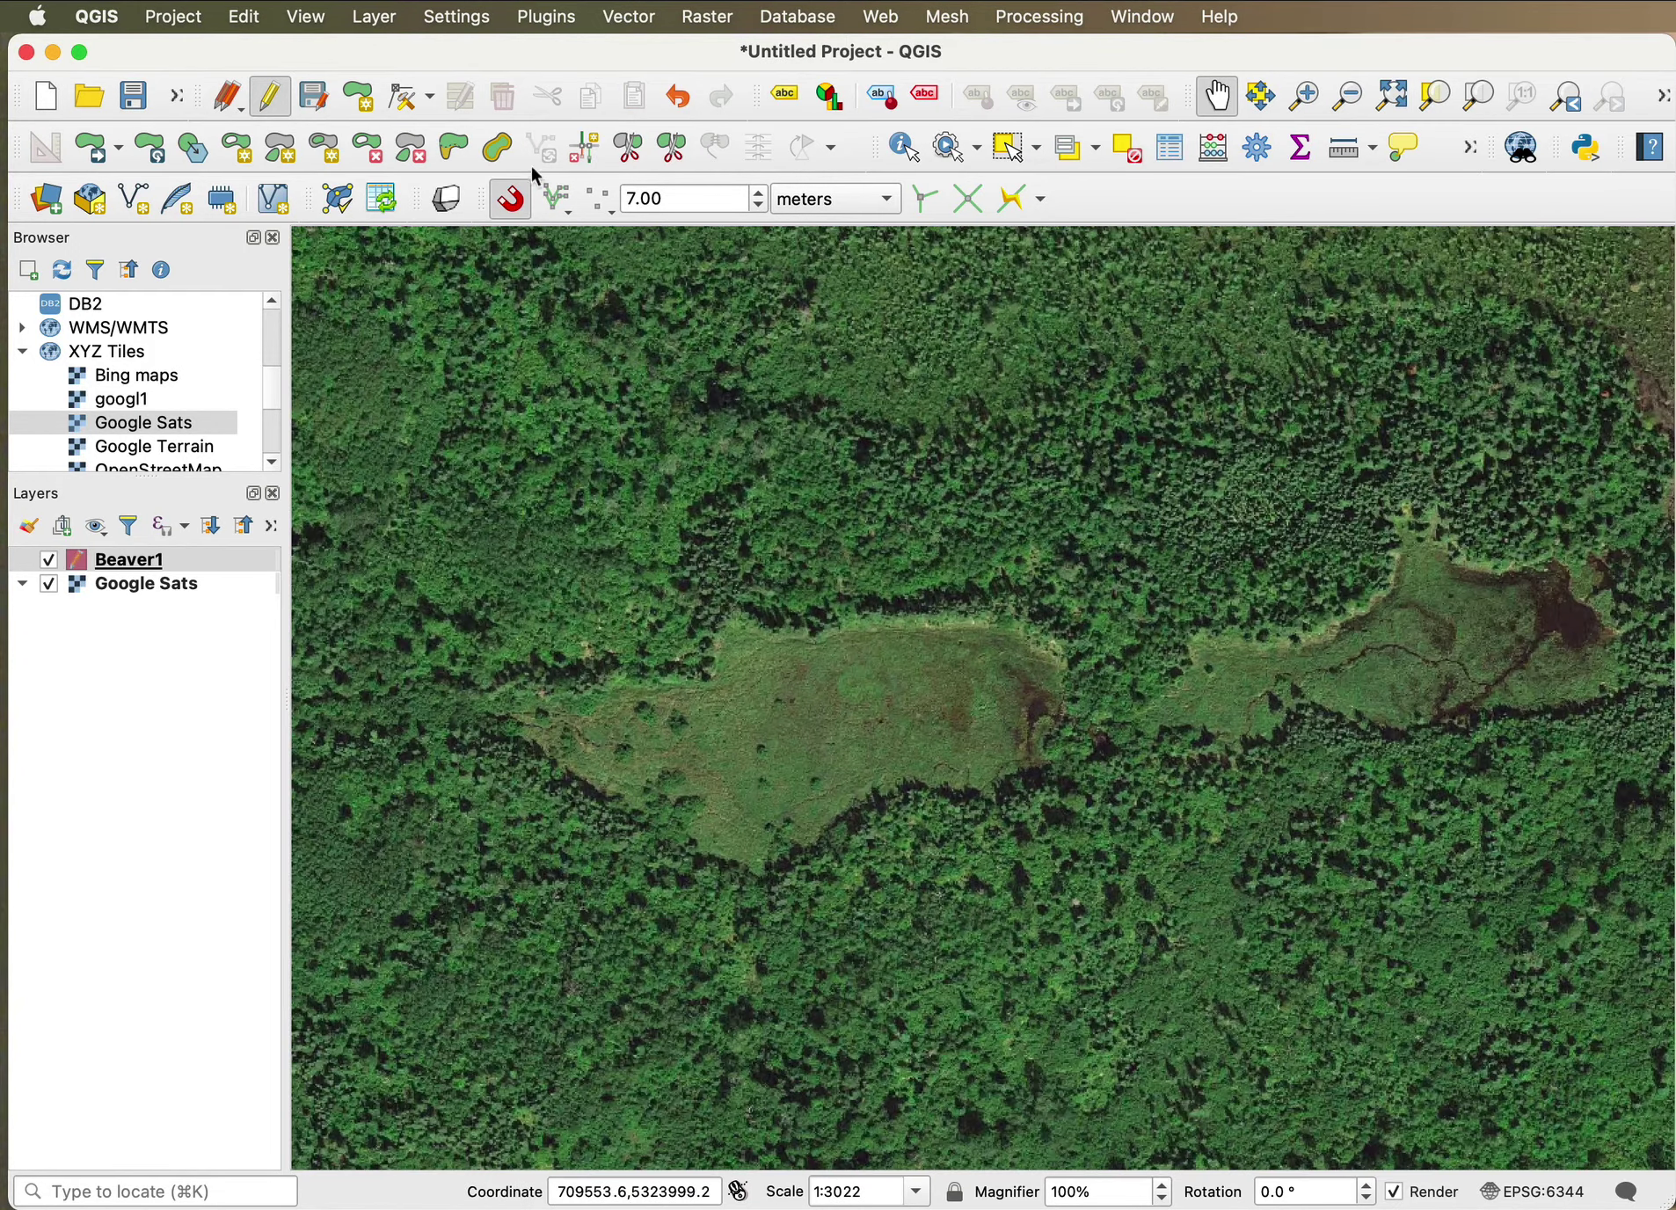
pyautogui.click(357, 98)
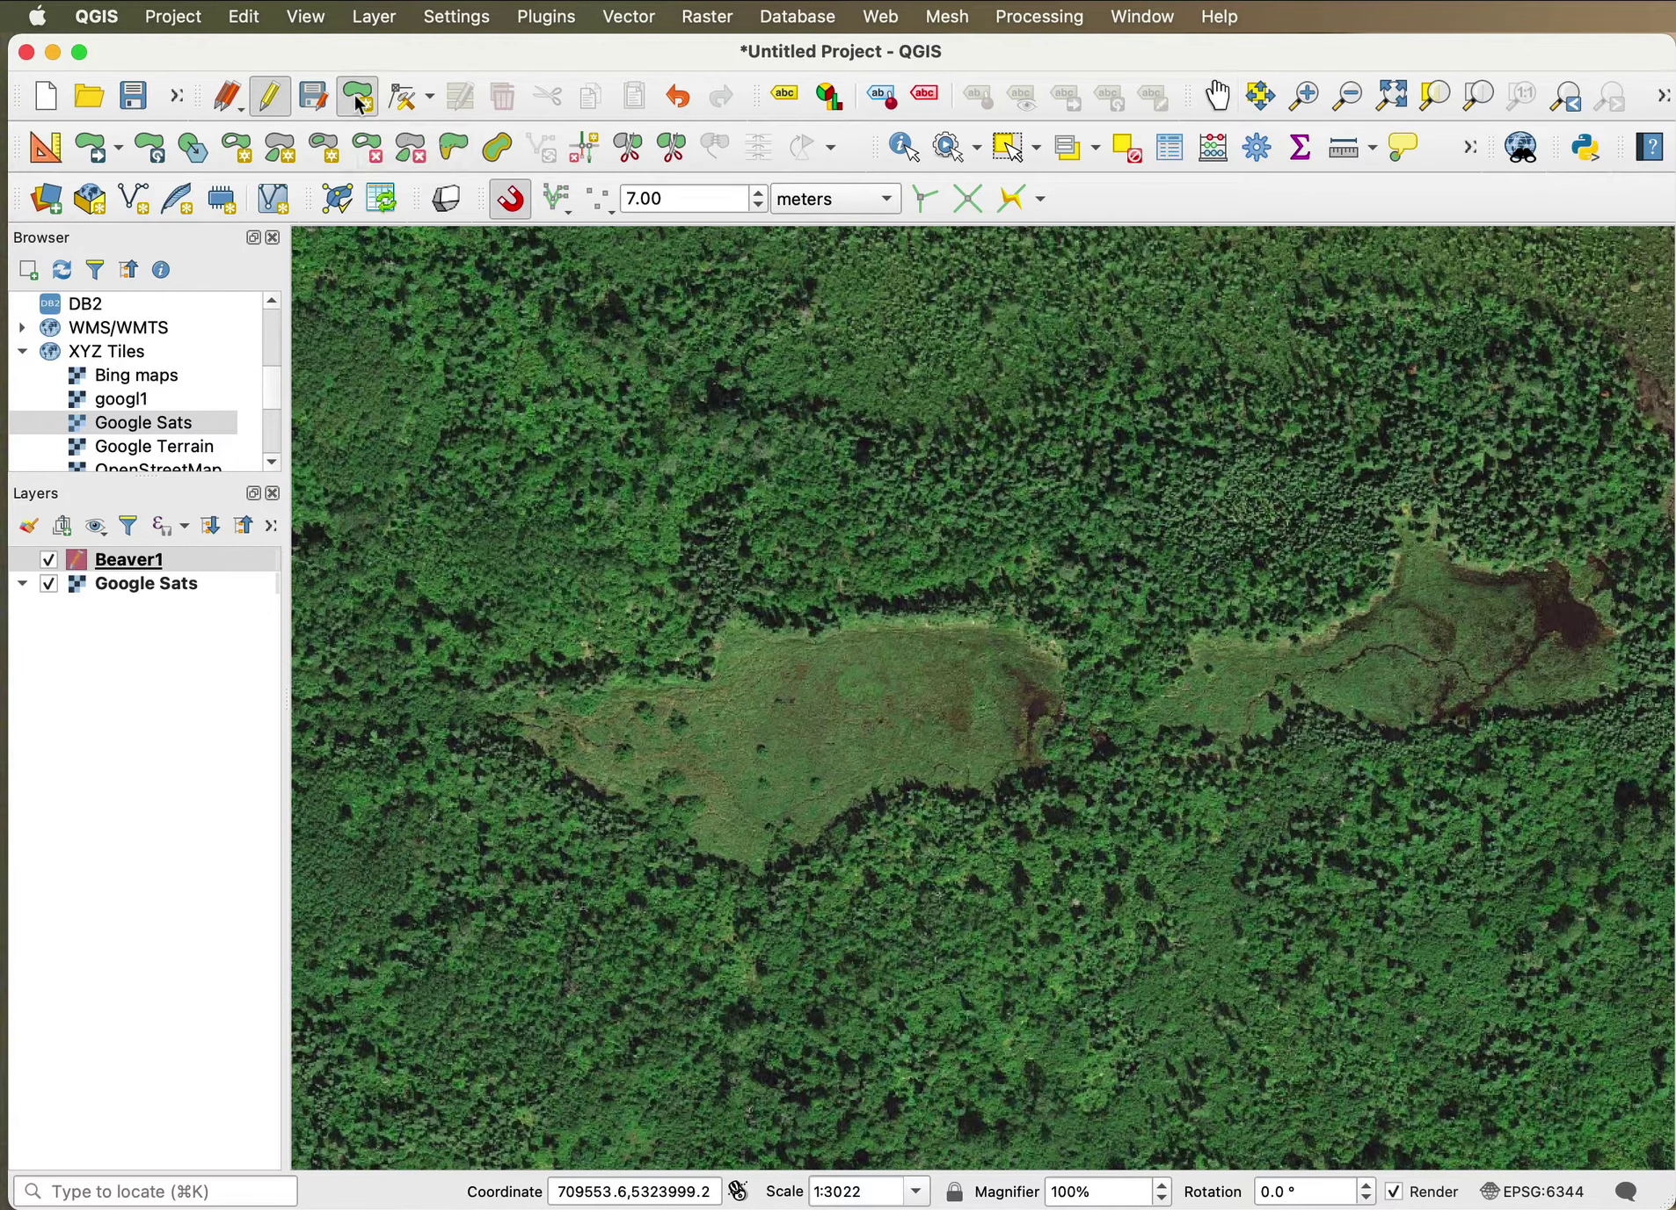
pyautogui.click(539, 696)
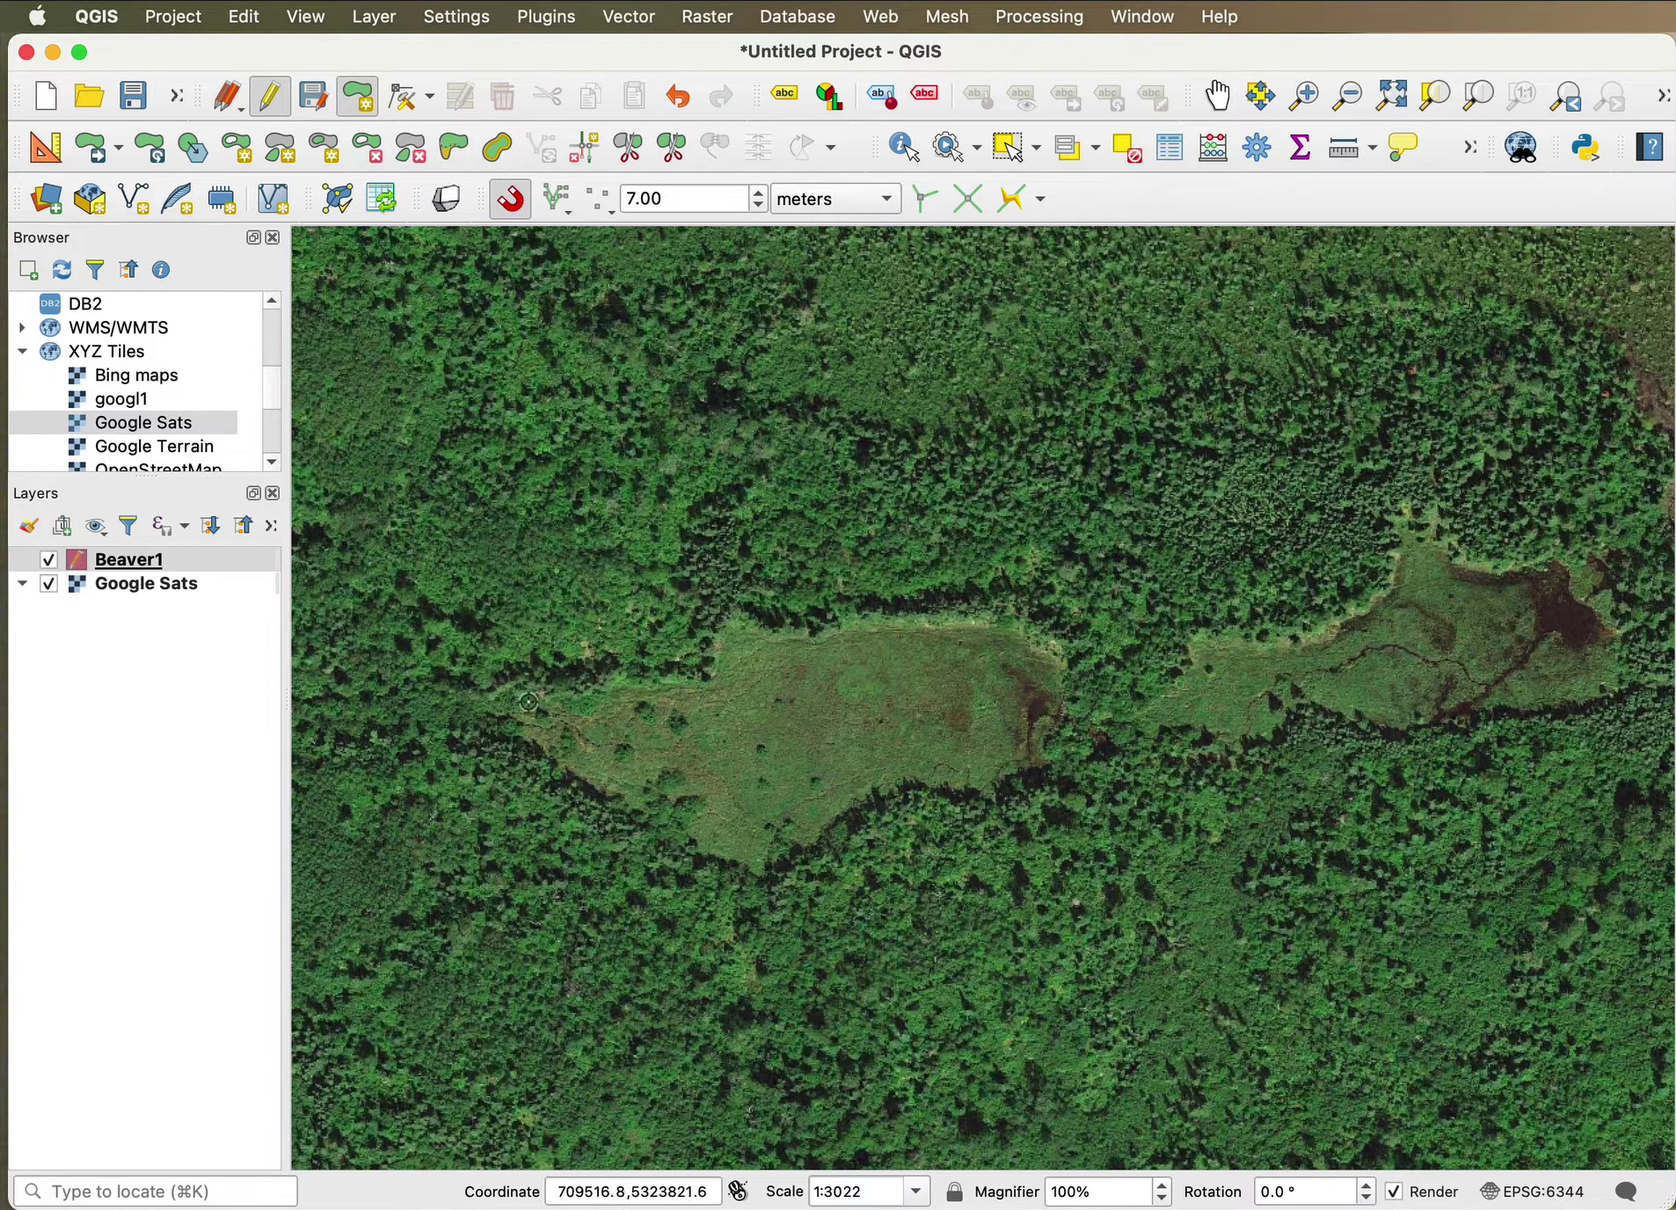
pyautogui.click(526, 715)
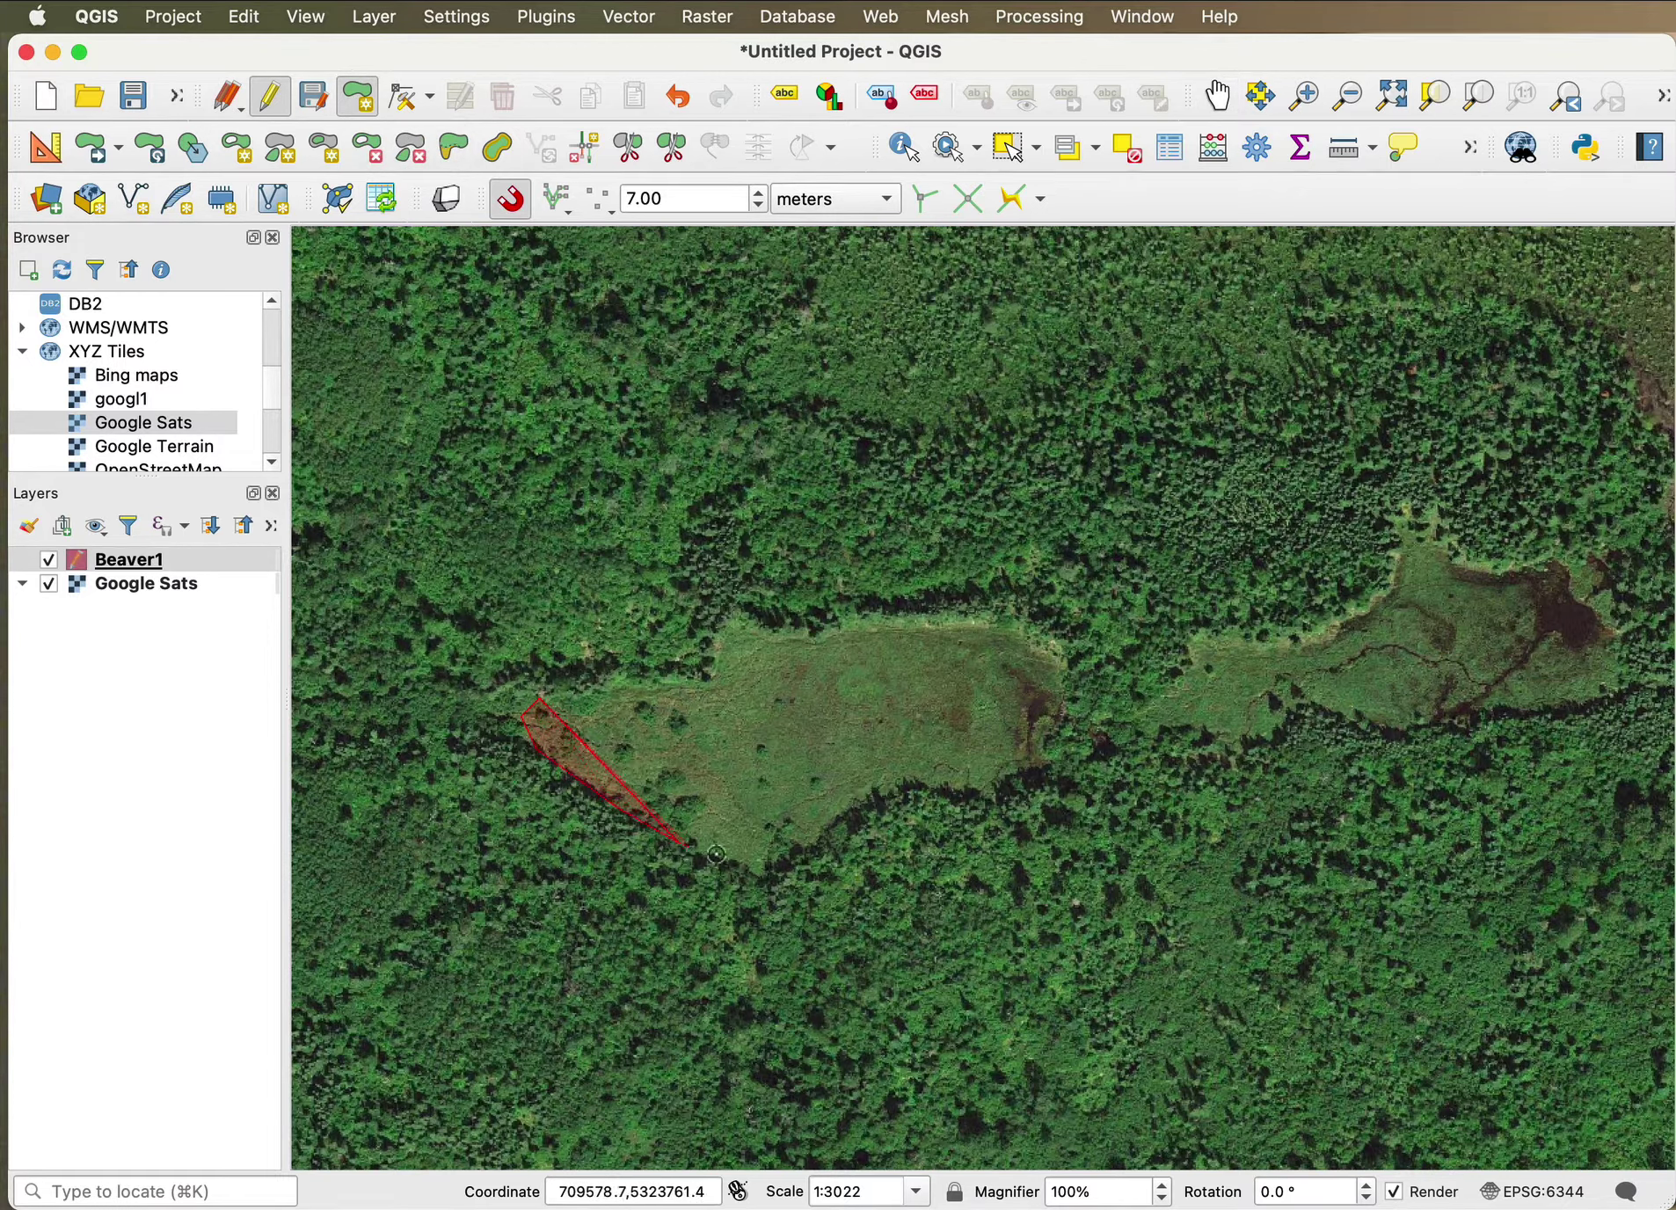
pyautogui.click(750, 869)
pyautogui.click(809, 838)
pyautogui.click(910, 787)
pyautogui.click(980, 776)
pyautogui.click(1072, 726)
pyautogui.click(1051, 616)
pyautogui.click(756, 609)
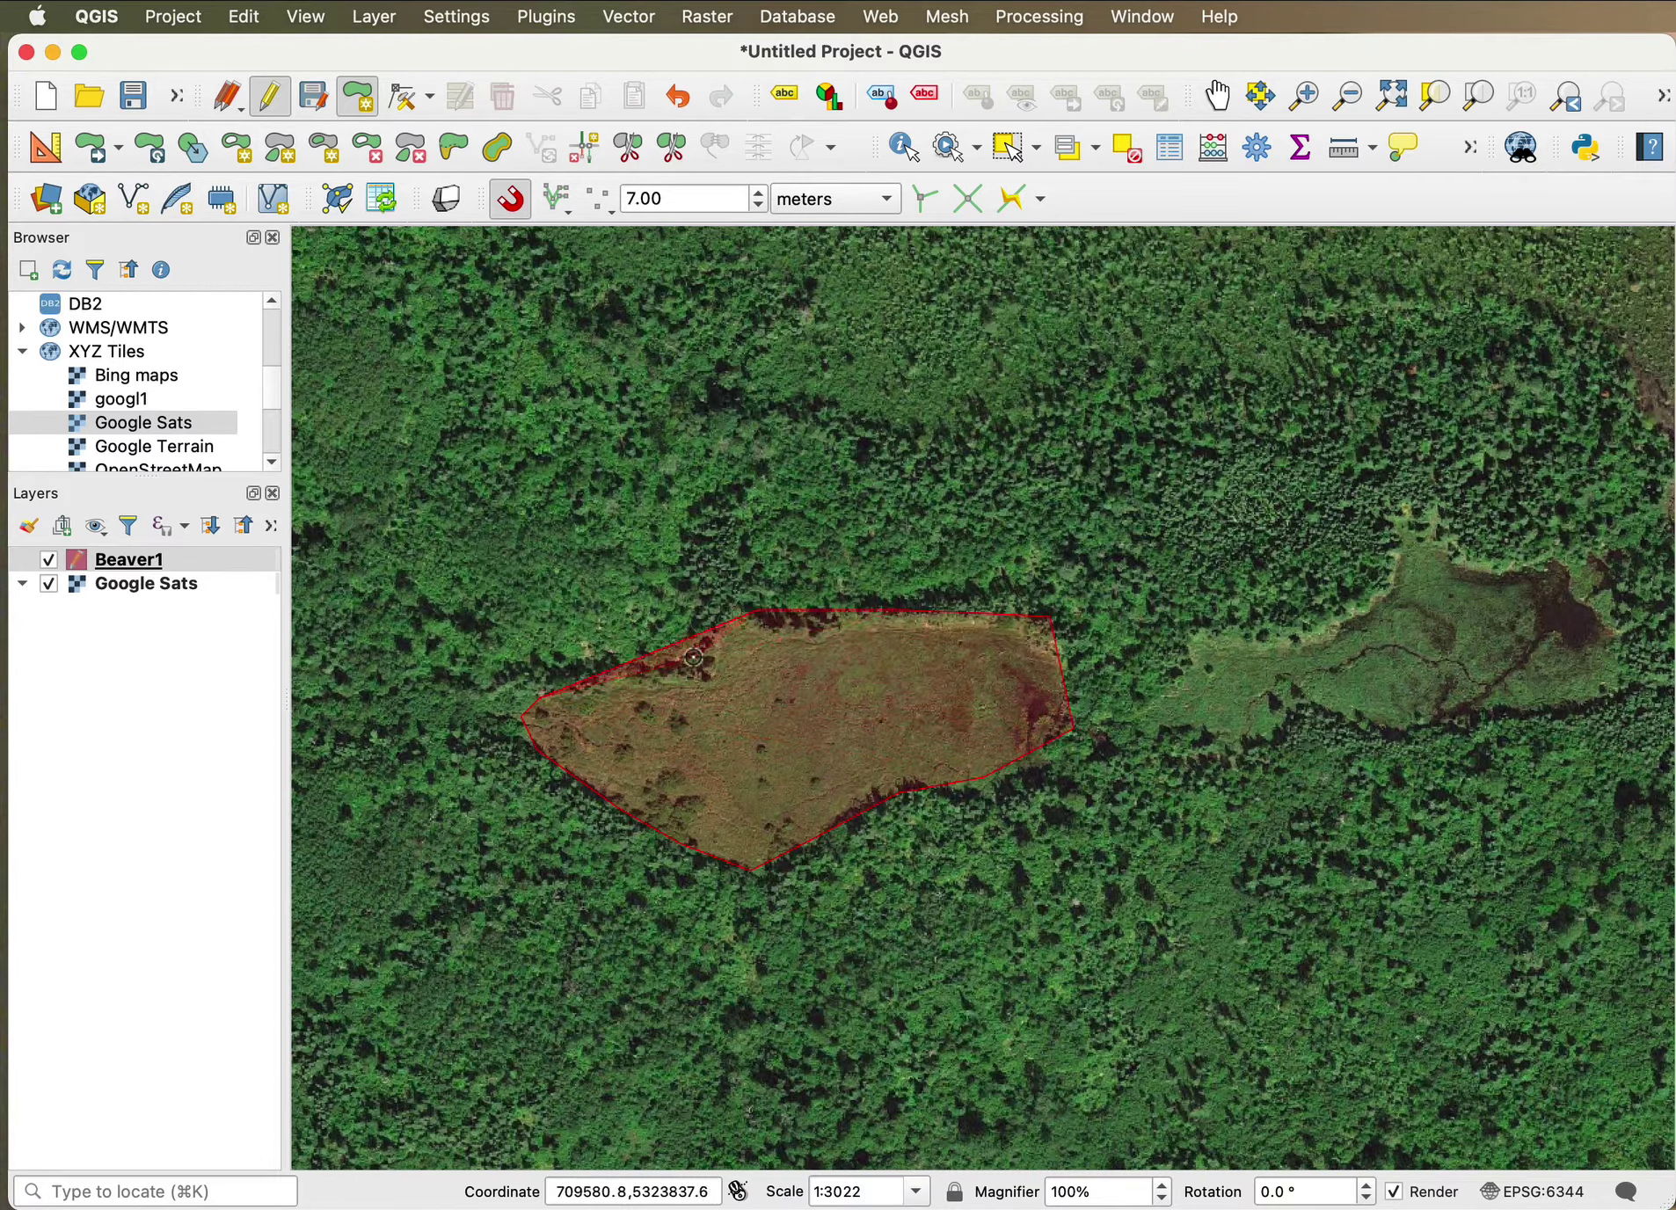
pyautogui.click(703, 655)
# Finish the central meadow polygon and give the feature an id of 2.
pyautogui.rightClick(595, 682)
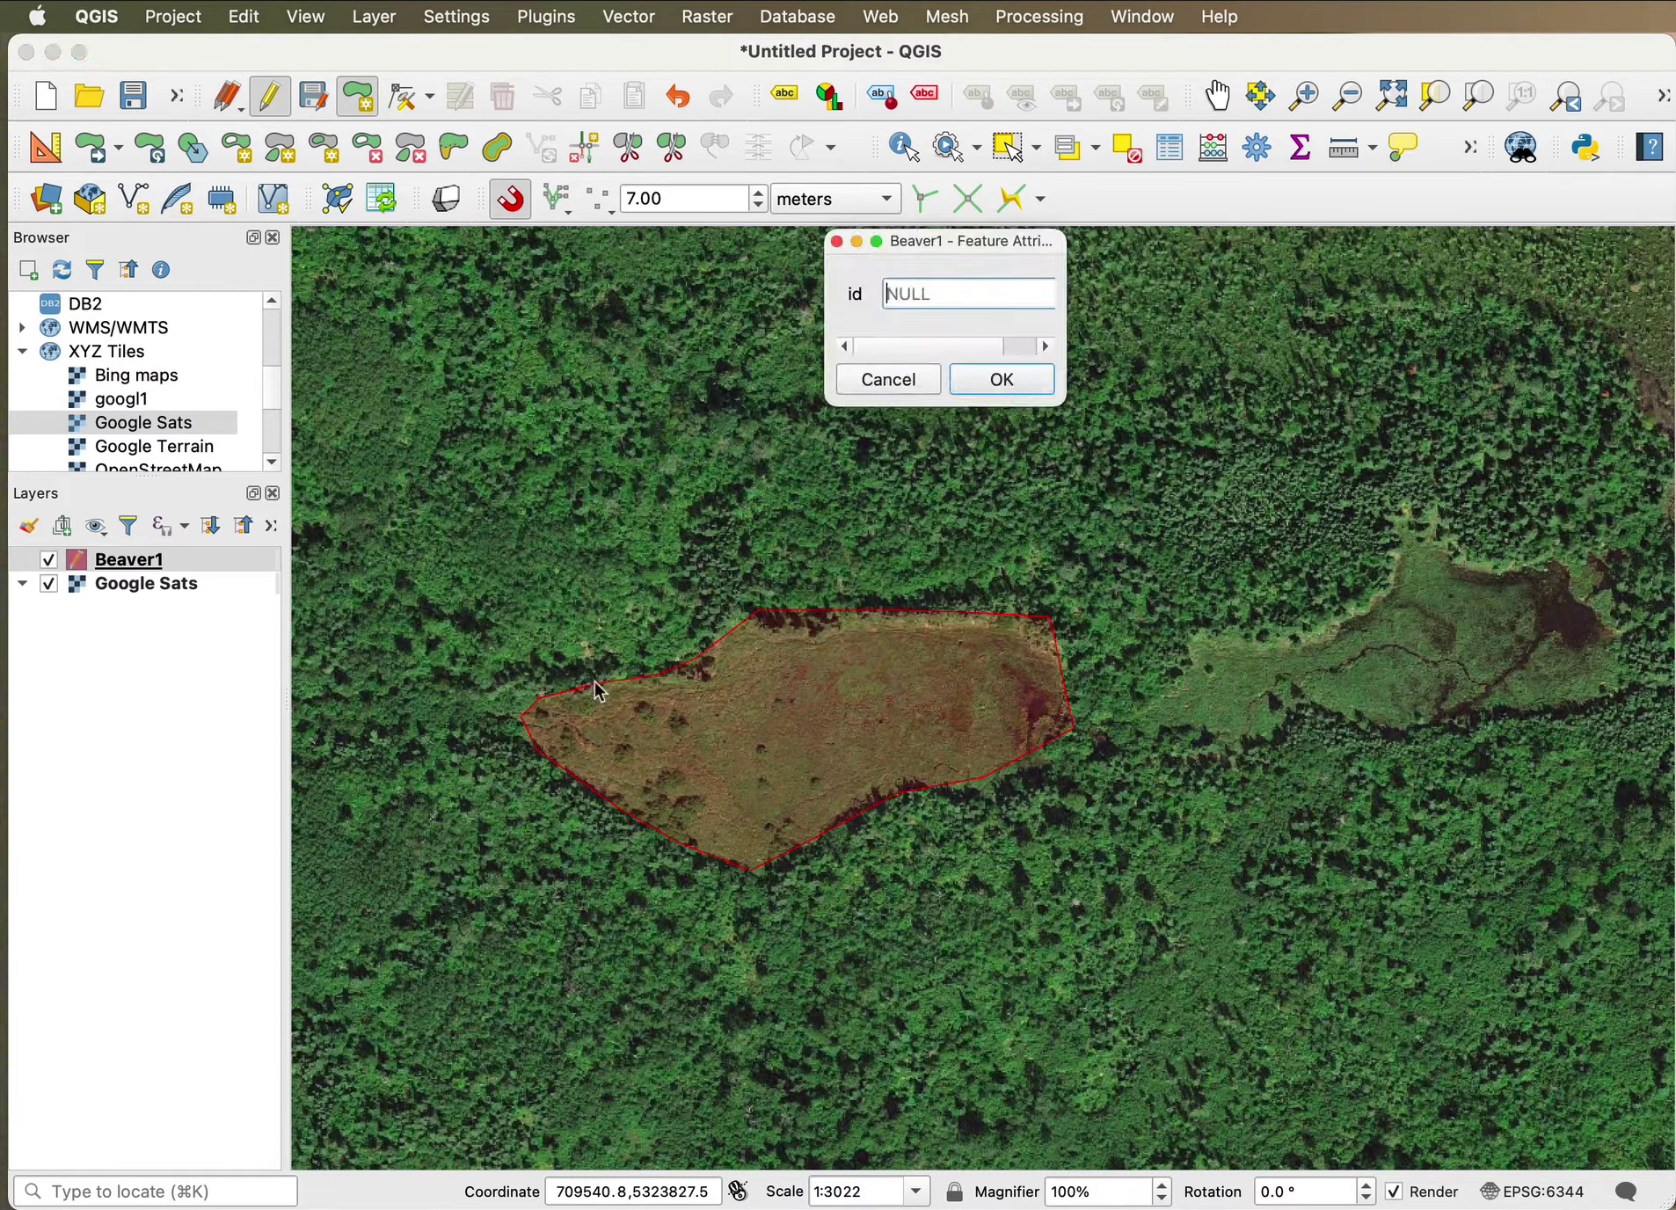
pyautogui.write('2')
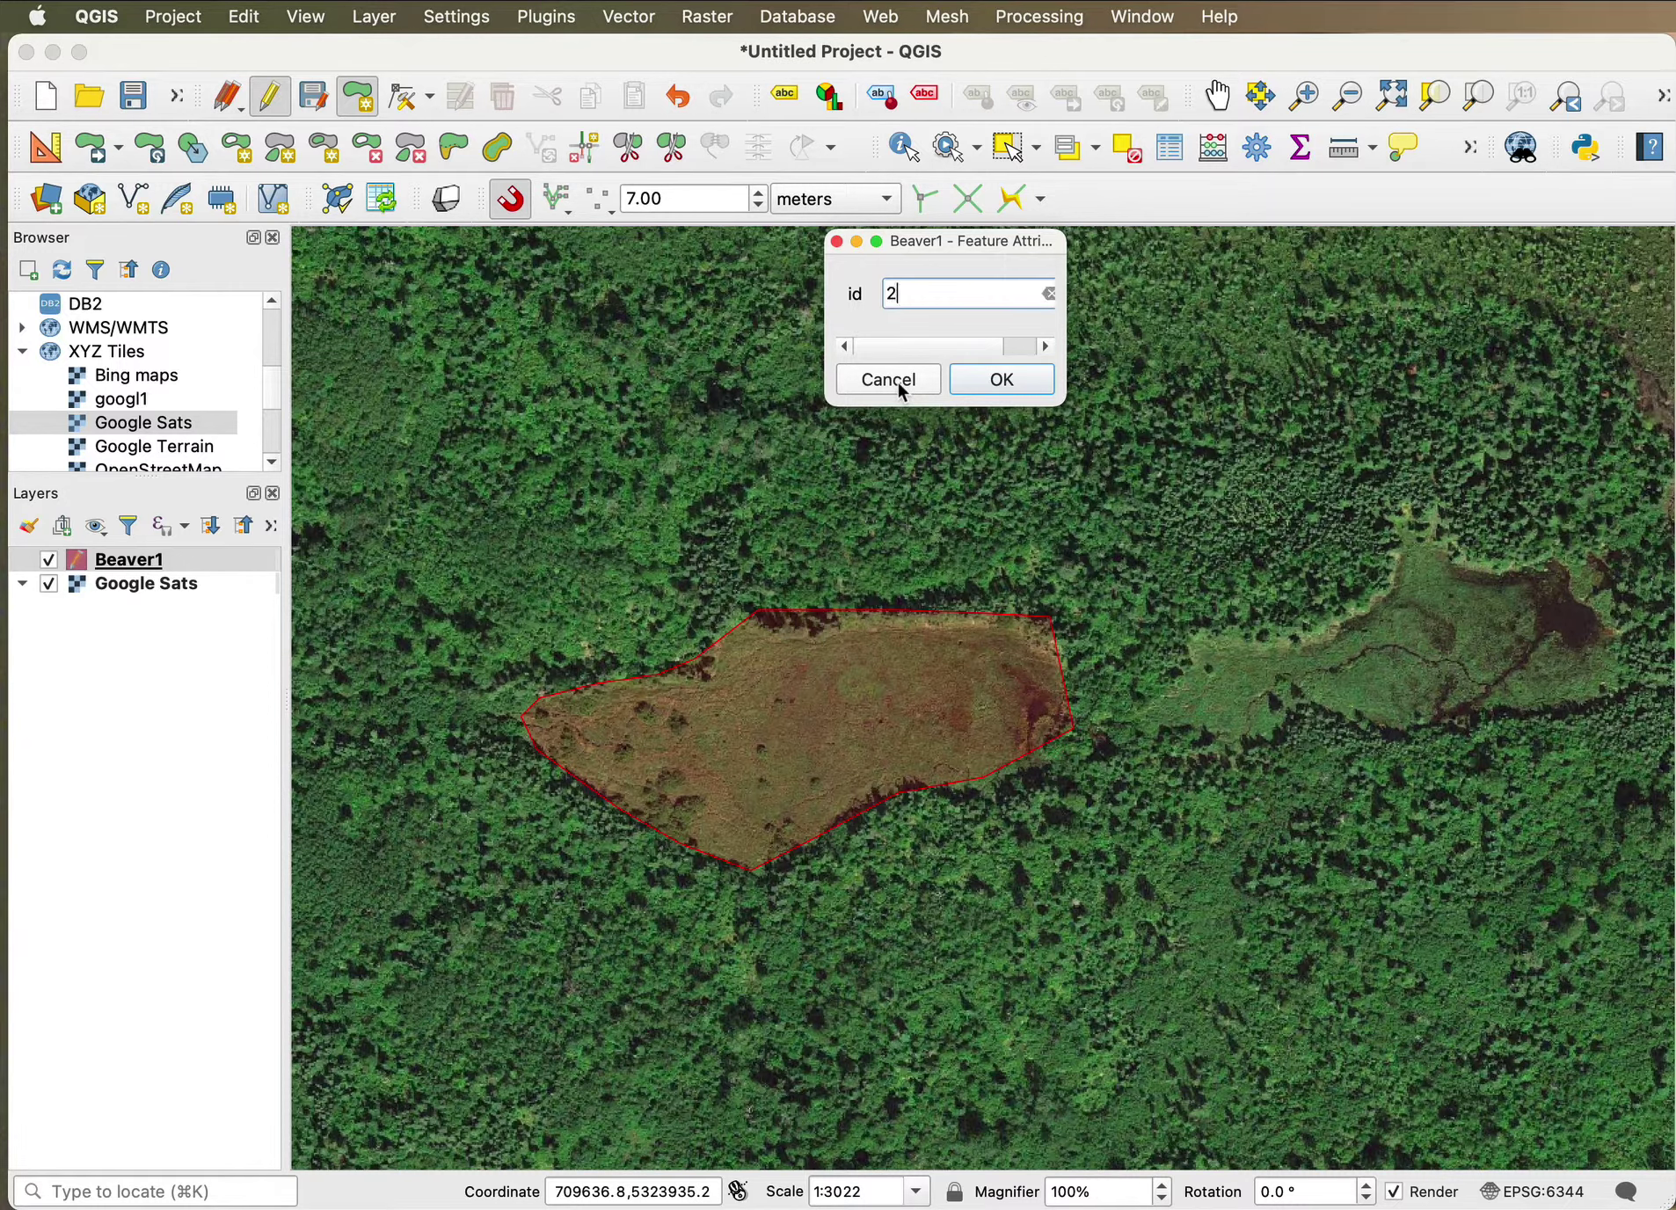
pyautogui.press('Return')
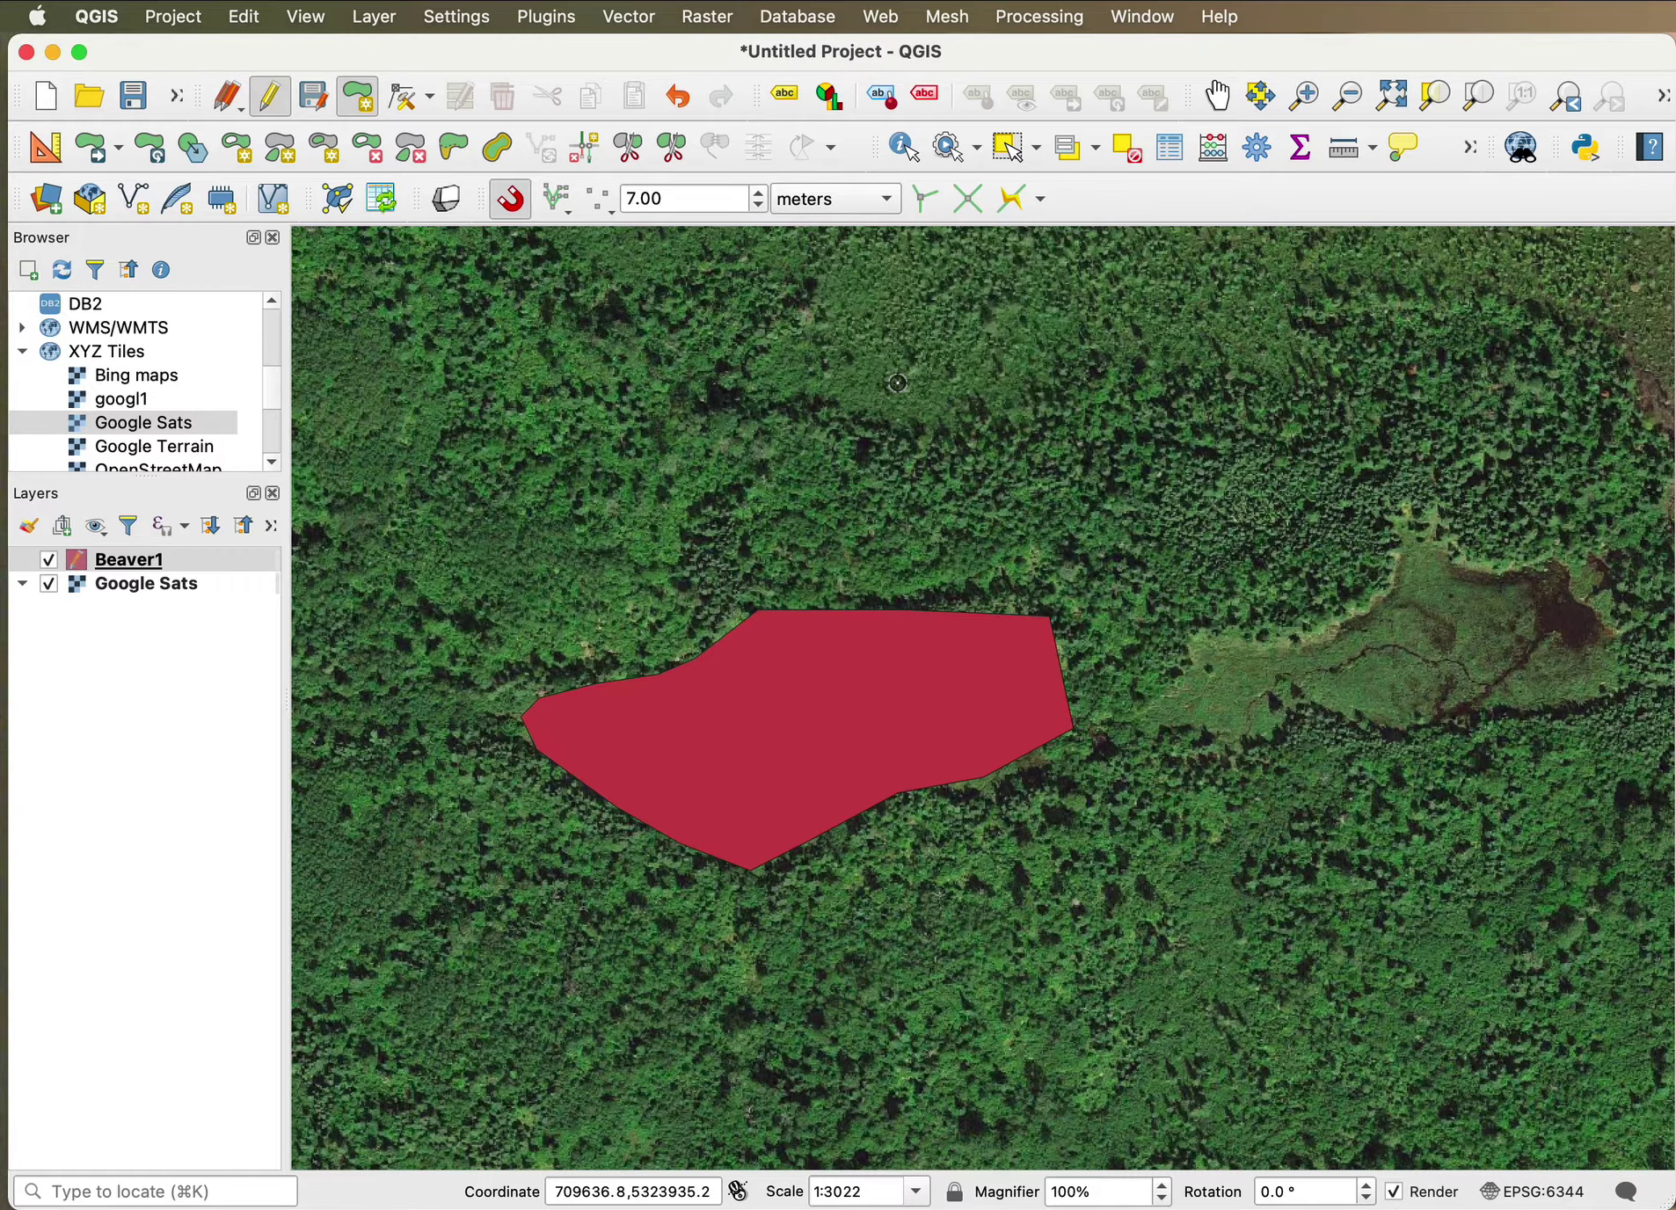
# Trace another polygon around the beaver meadow east of the central one, including its northern point and dark wet area.
pyautogui.click(1198, 631)
pyautogui.click(1140, 728)
pyautogui.click(1239, 743)
pyautogui.click(1288, 714)
pyautogui.click(1476, 713)
pyautogui.click(1583, 684)
pyautogui.click(1622, 634)
pyautogui.click(1596, 585)
pyautogui.click(1456, 570)
pyautogui.click(1429, 532)
pyautogui.click(1334, 647)
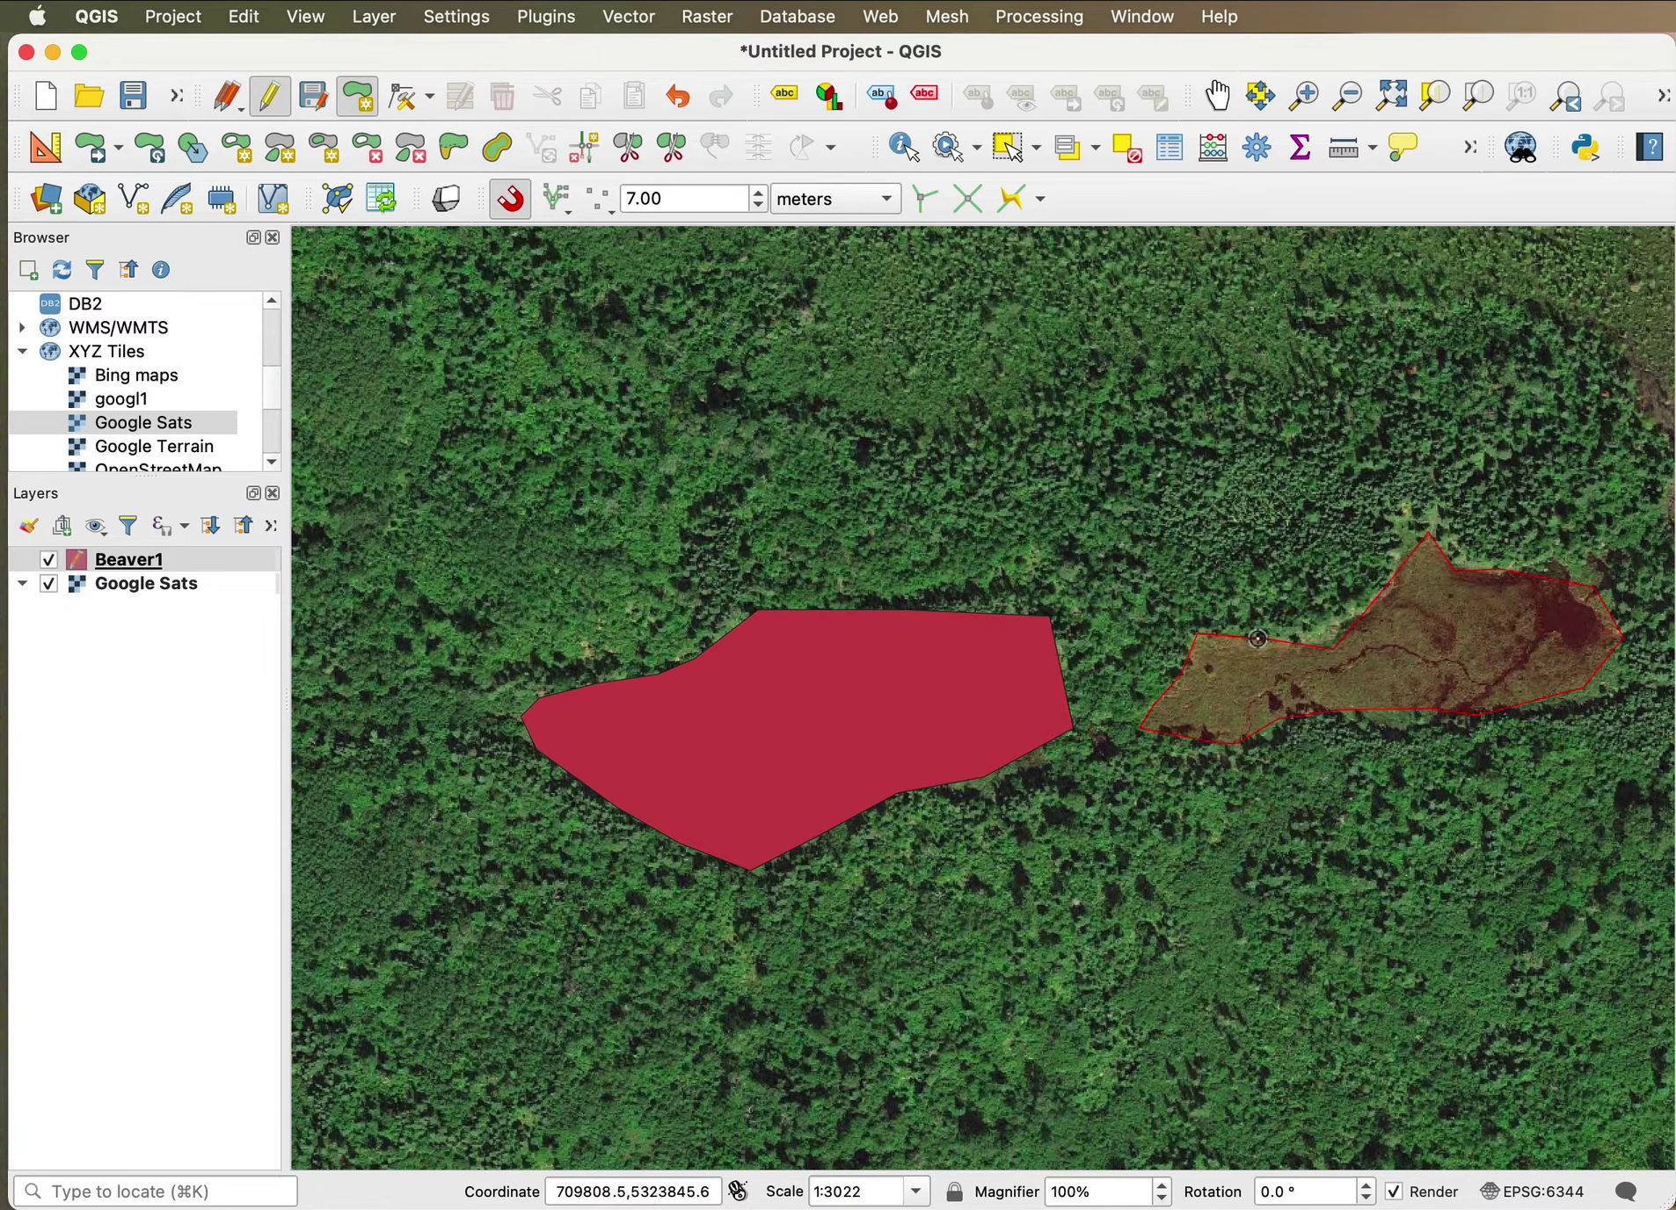
# Finish the eastern meadow polygon and give the feature an id of 3.
pyautogui.rightClick(1257, 638)
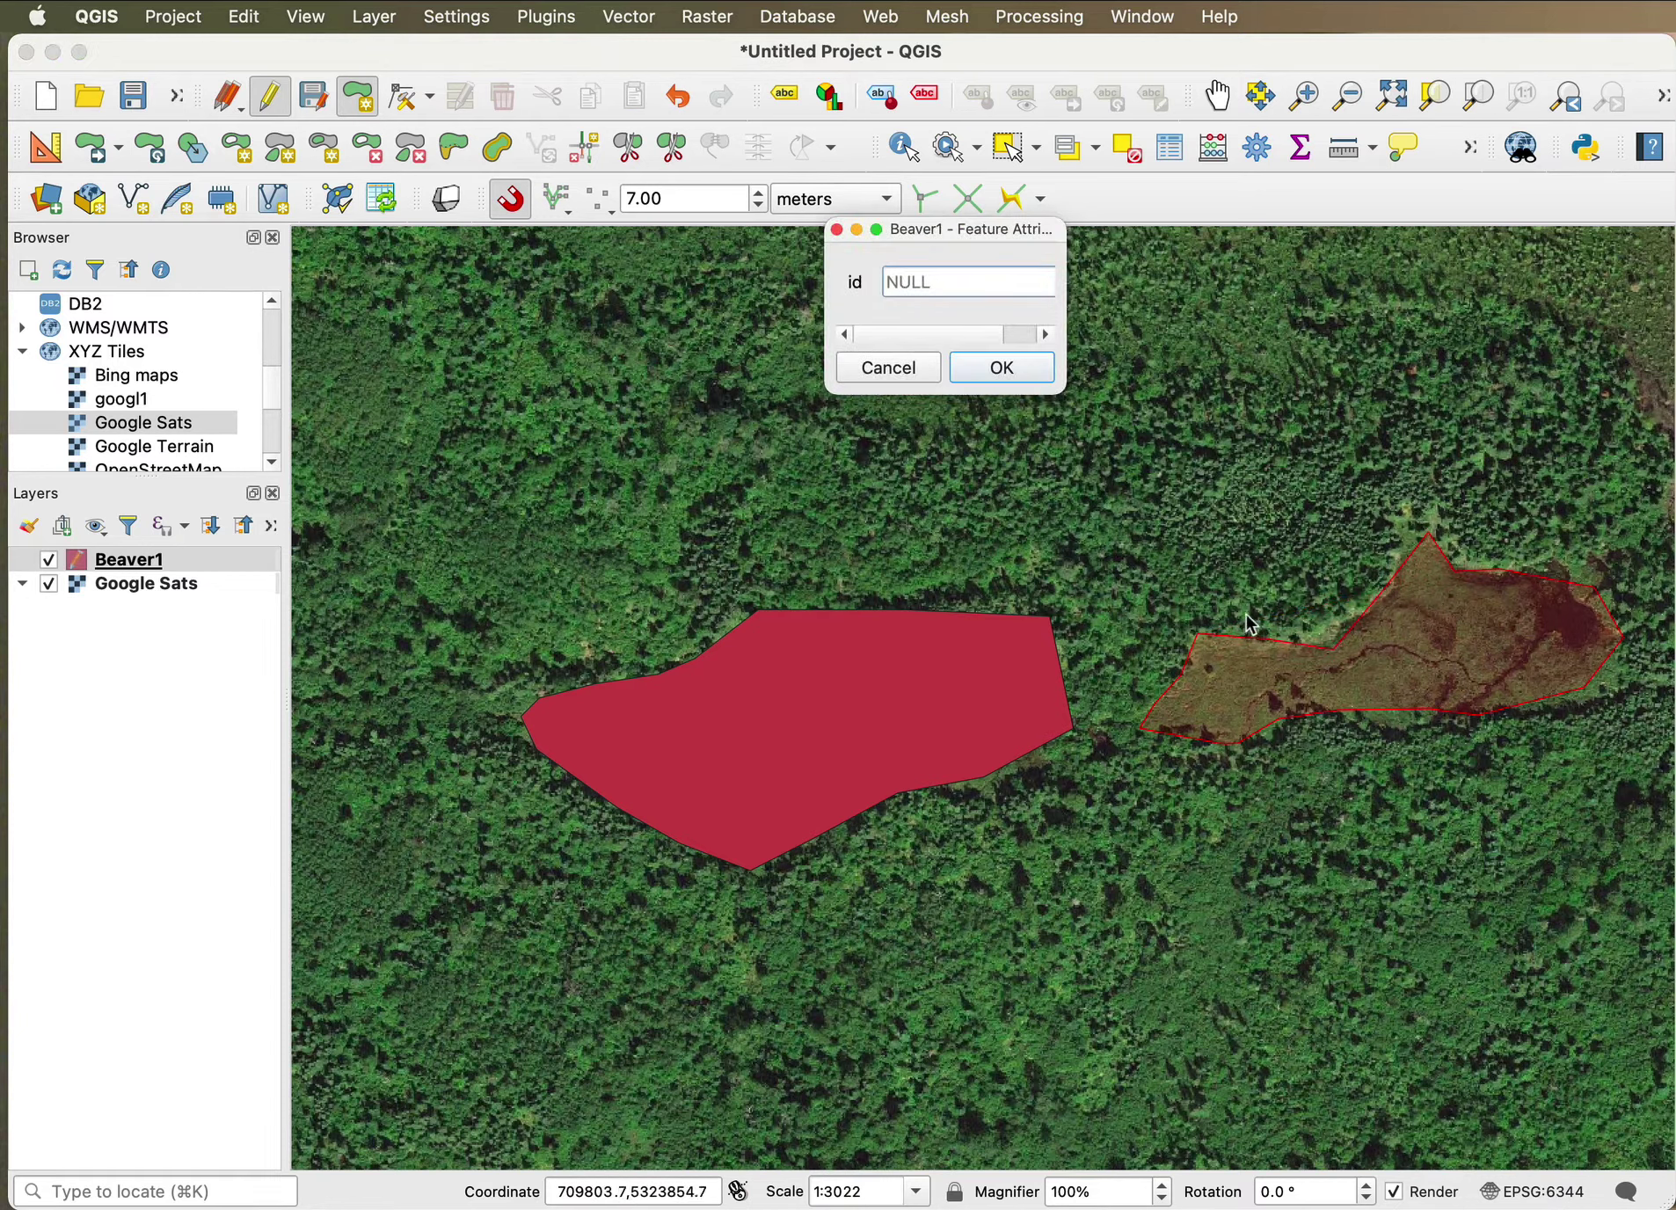
pyautogui.write('3')
pyautogui.press('Return')
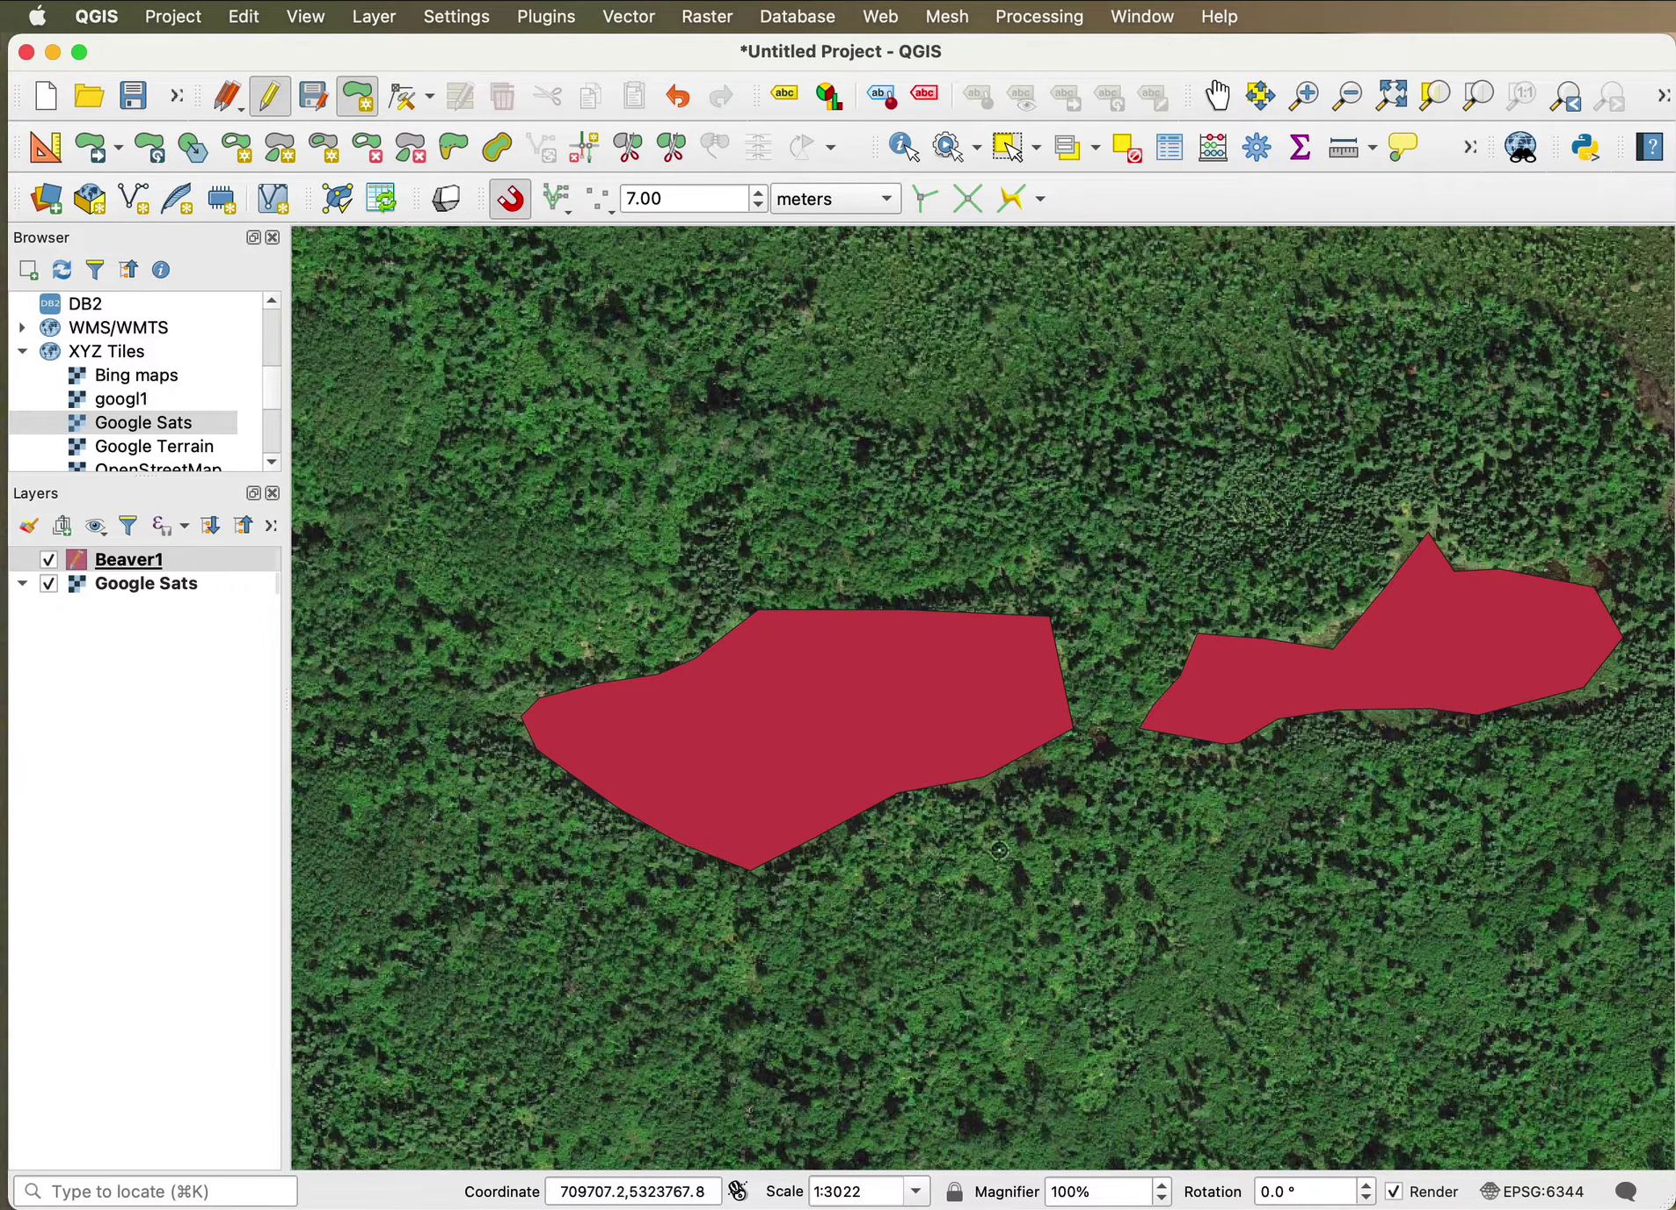
# Select and delete the eastern meadow polygon, and undo the deletion.
pyautogui.scroll(-1, 999, 852)
pyautogui.scroll(1, 999, 852)
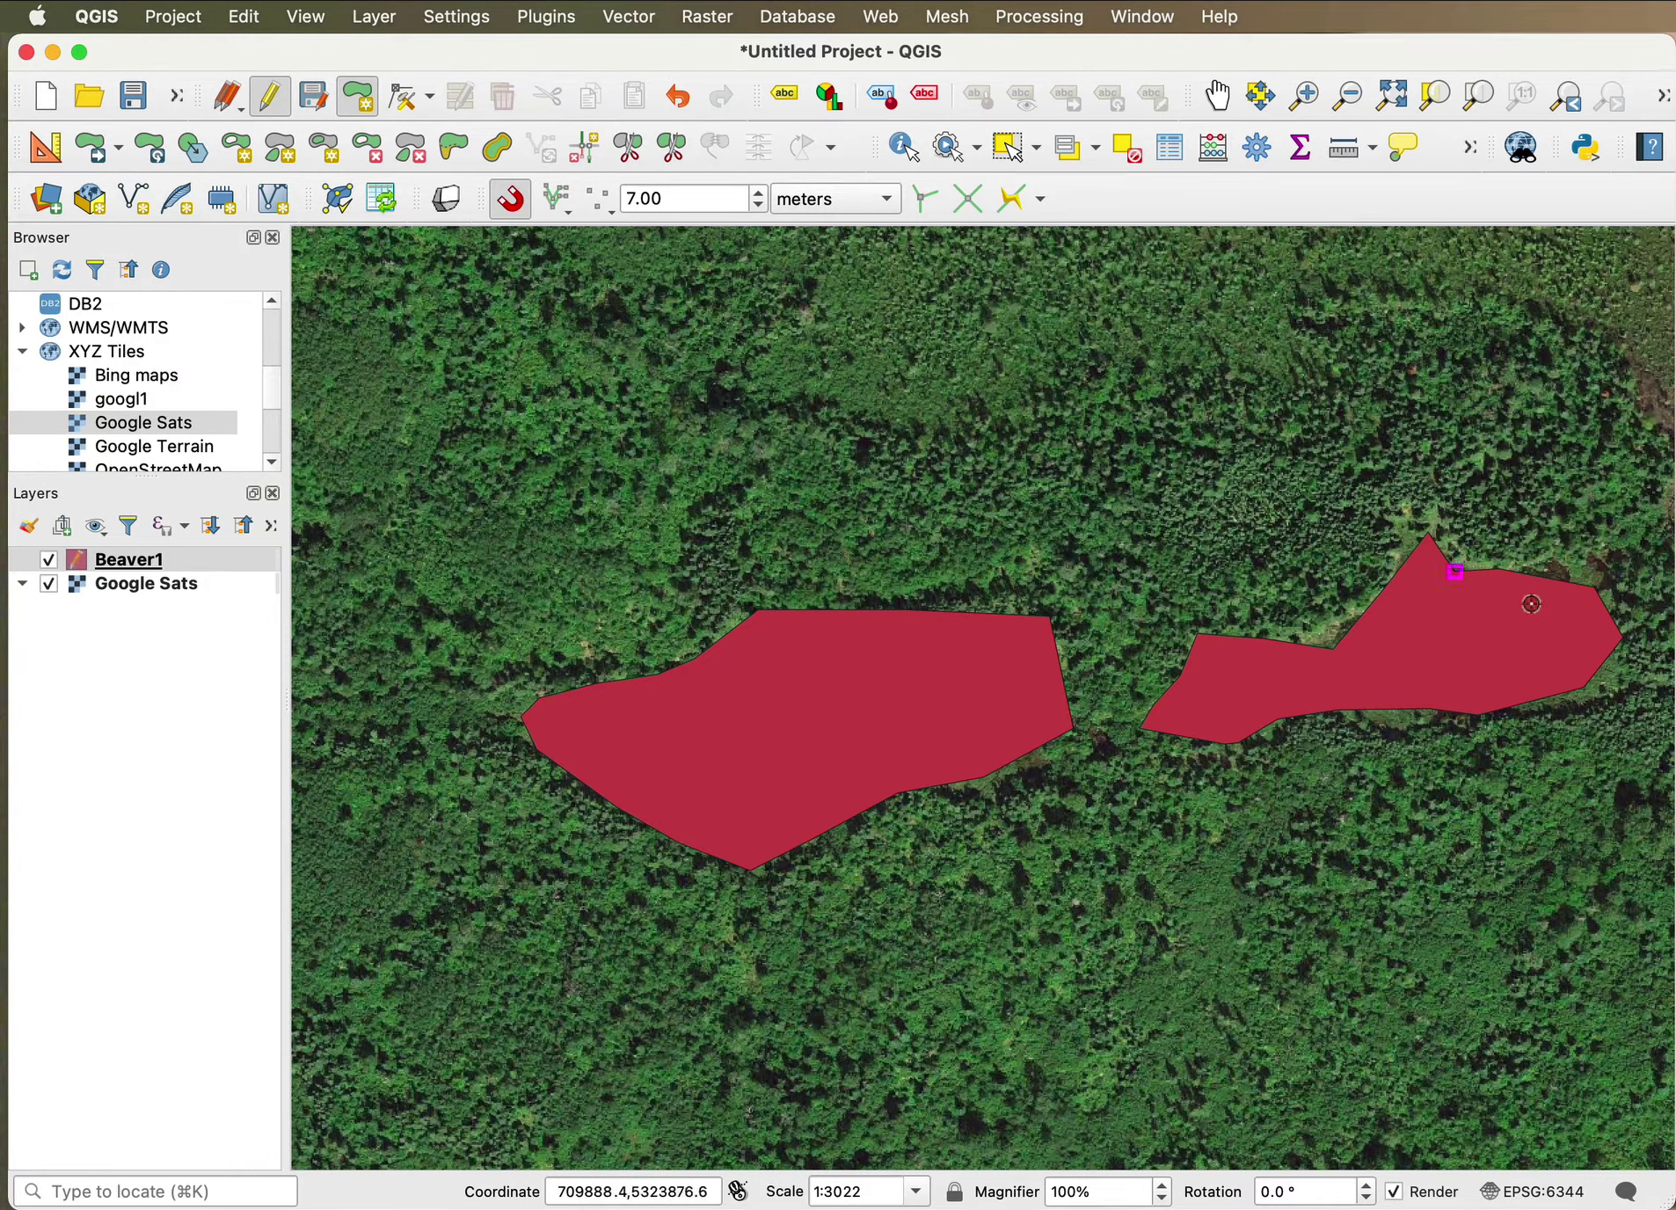
pyautogui.click(1012, 151)
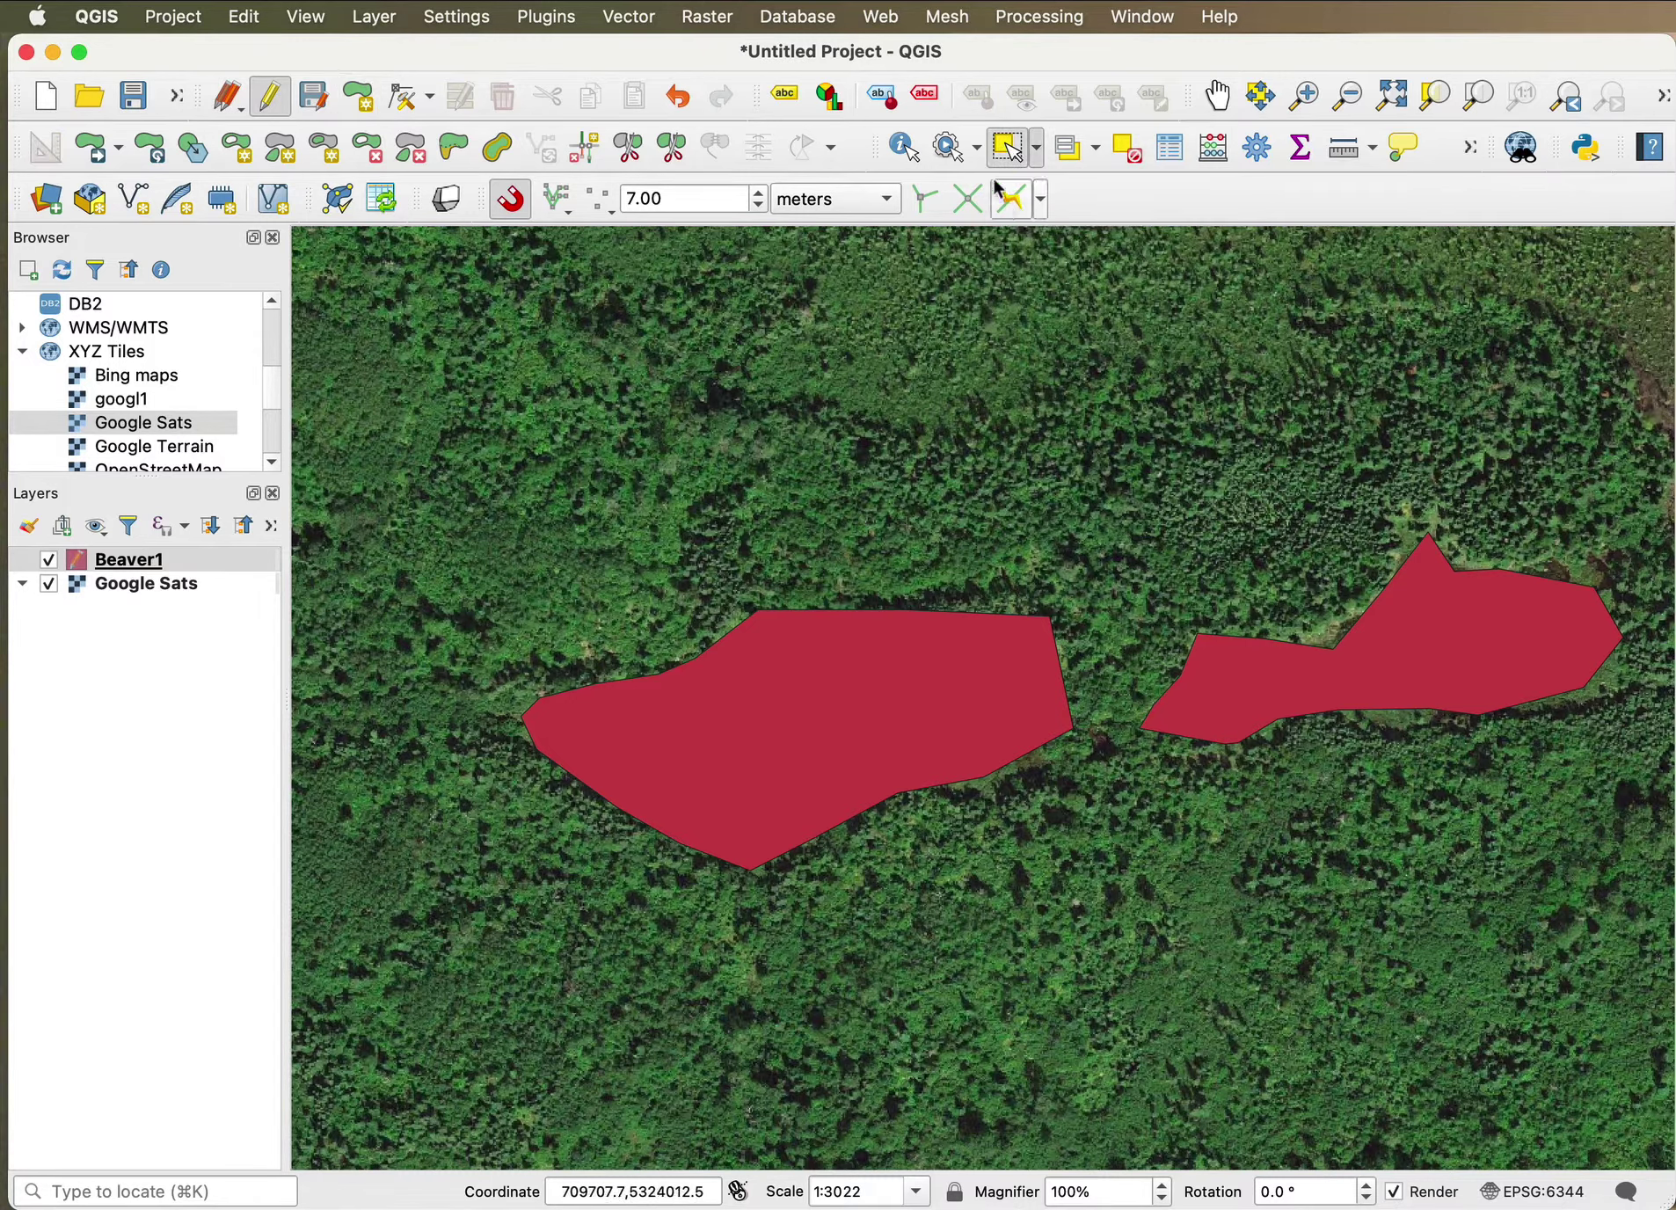
pyautogui.click(1445, 635)
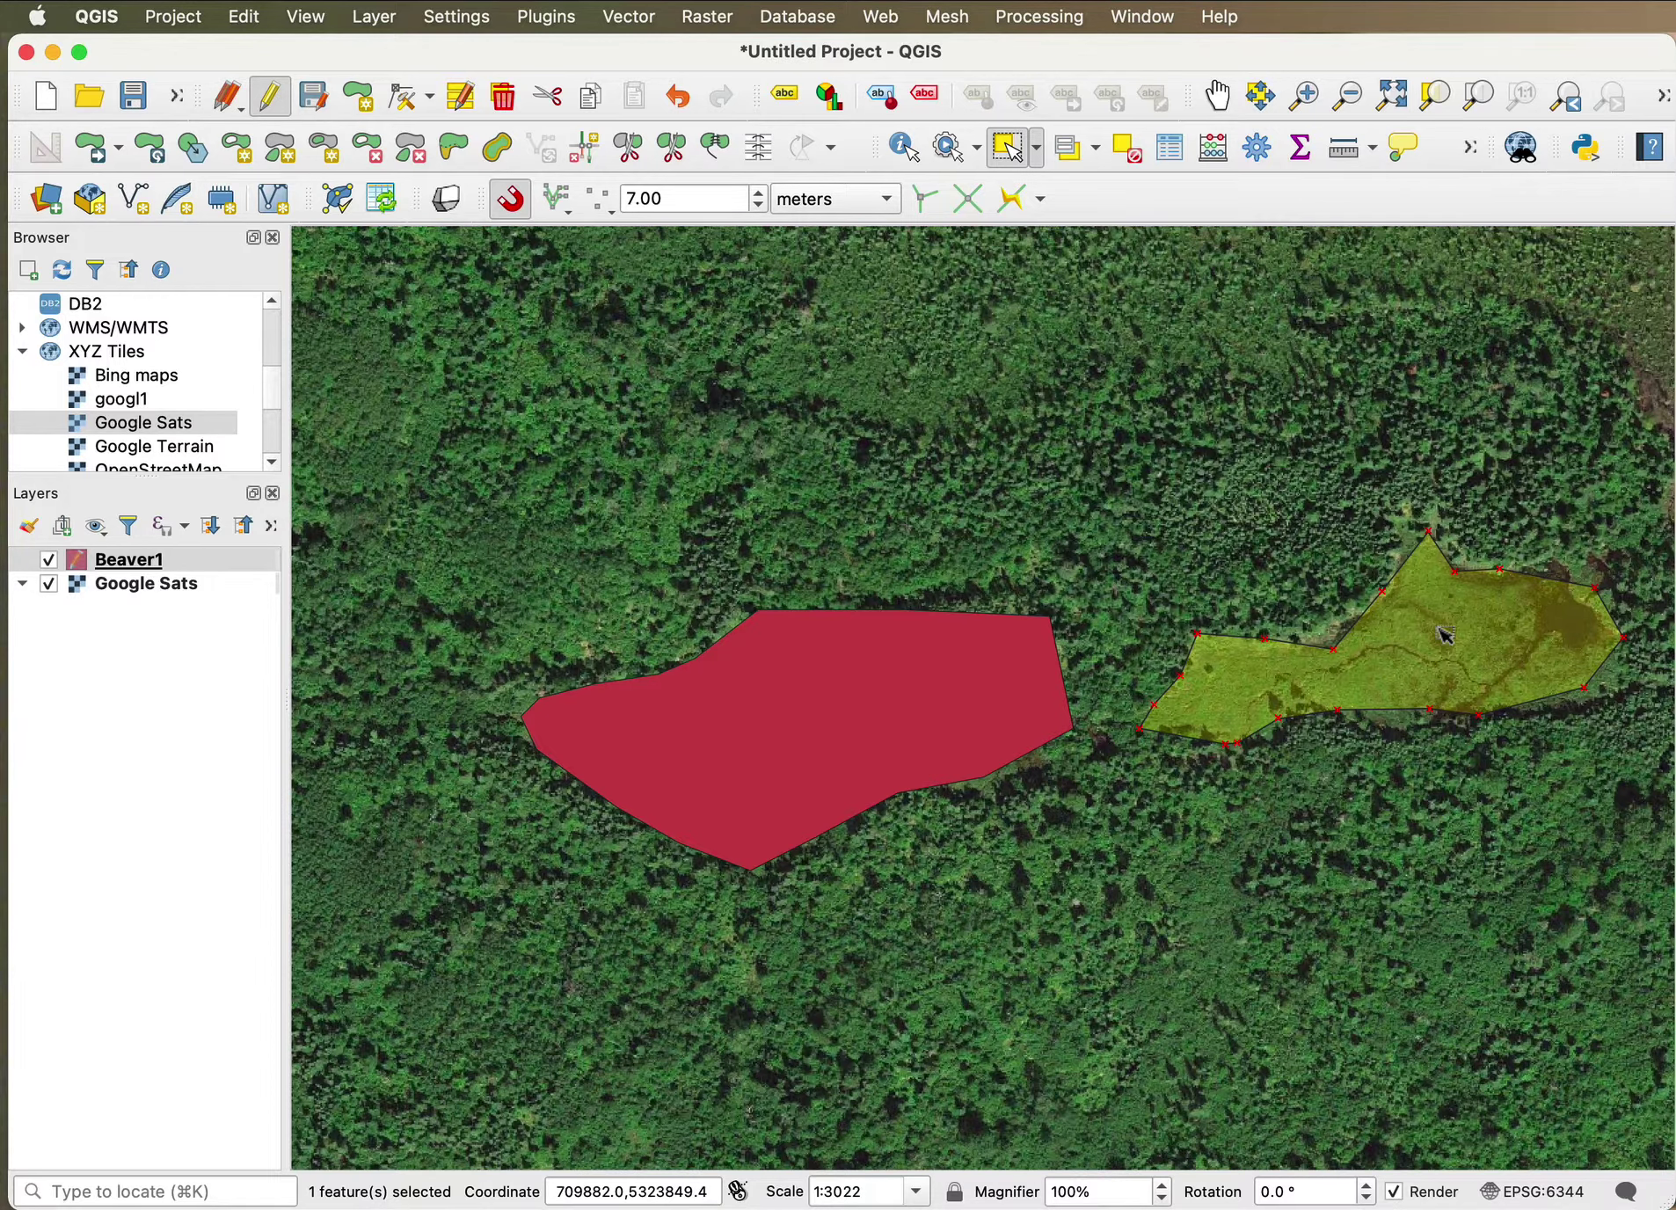
pyautogui.press('Delete')
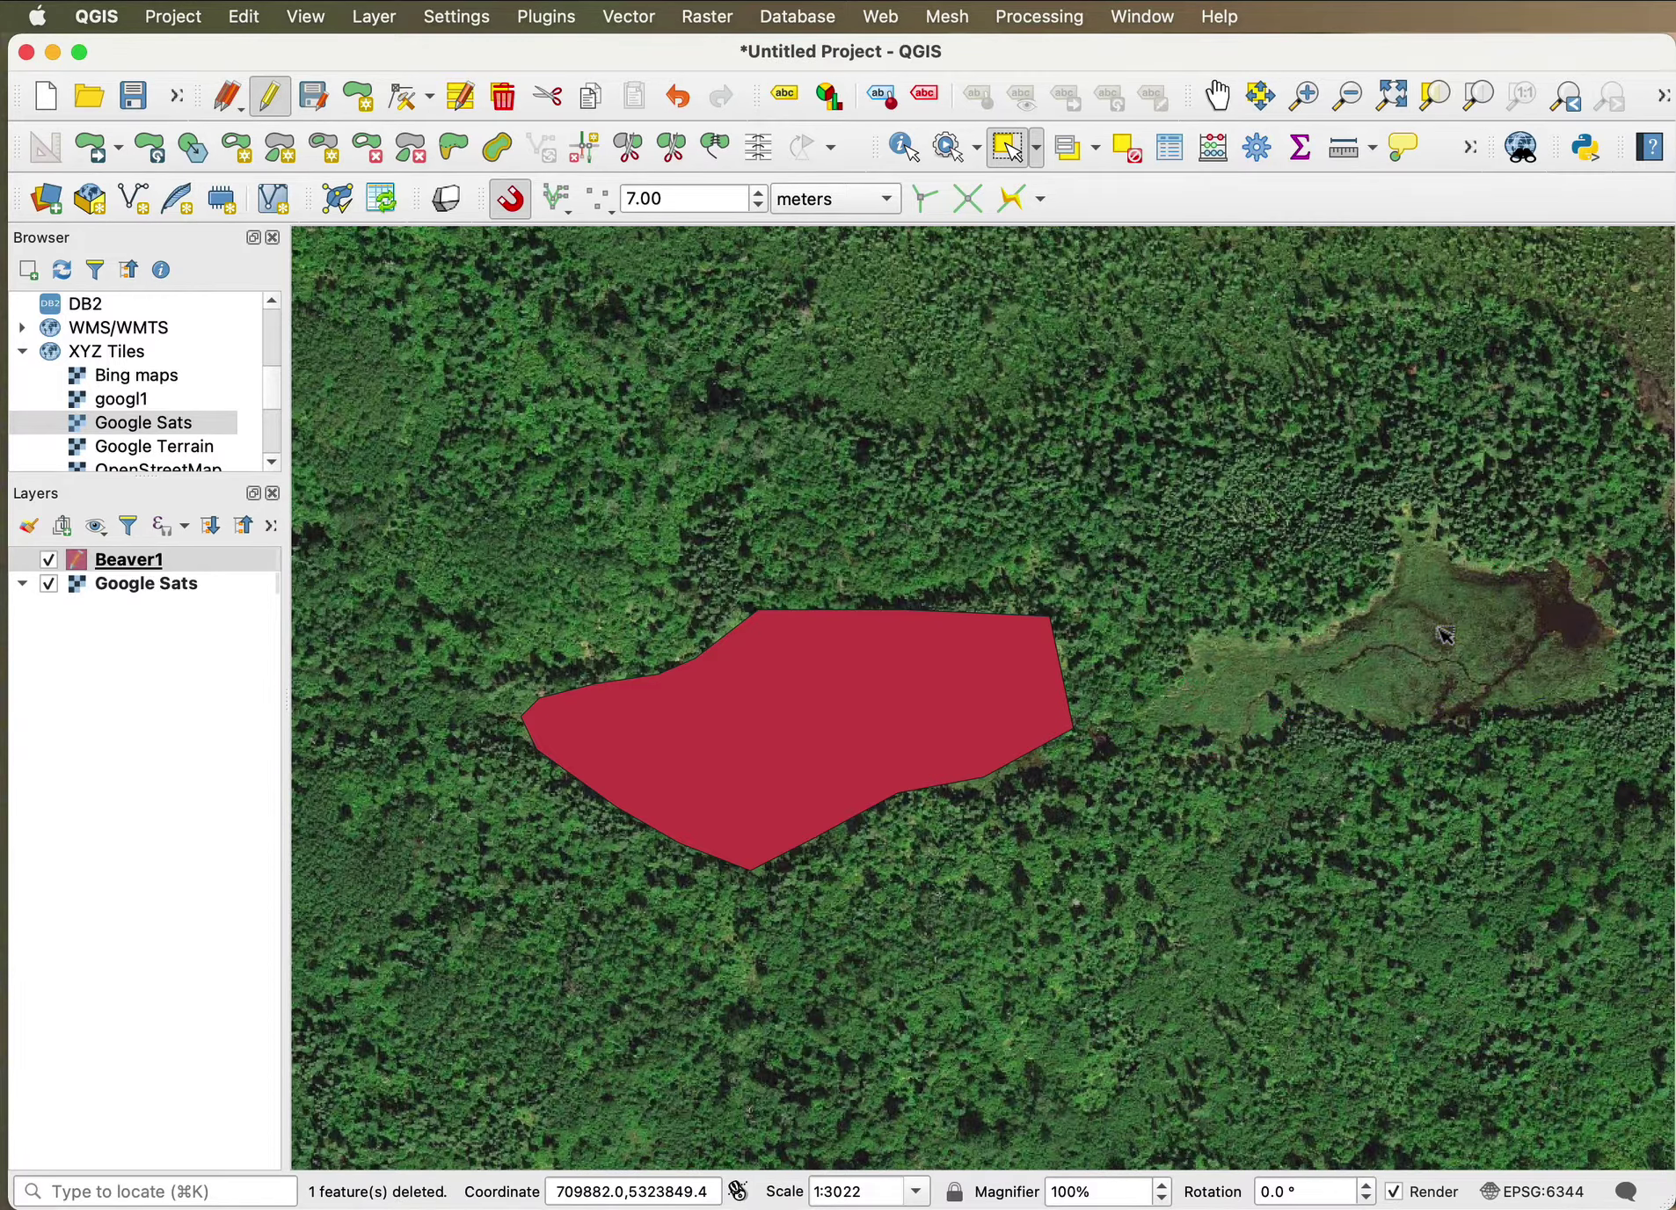
pyautogui.click(678, 97)
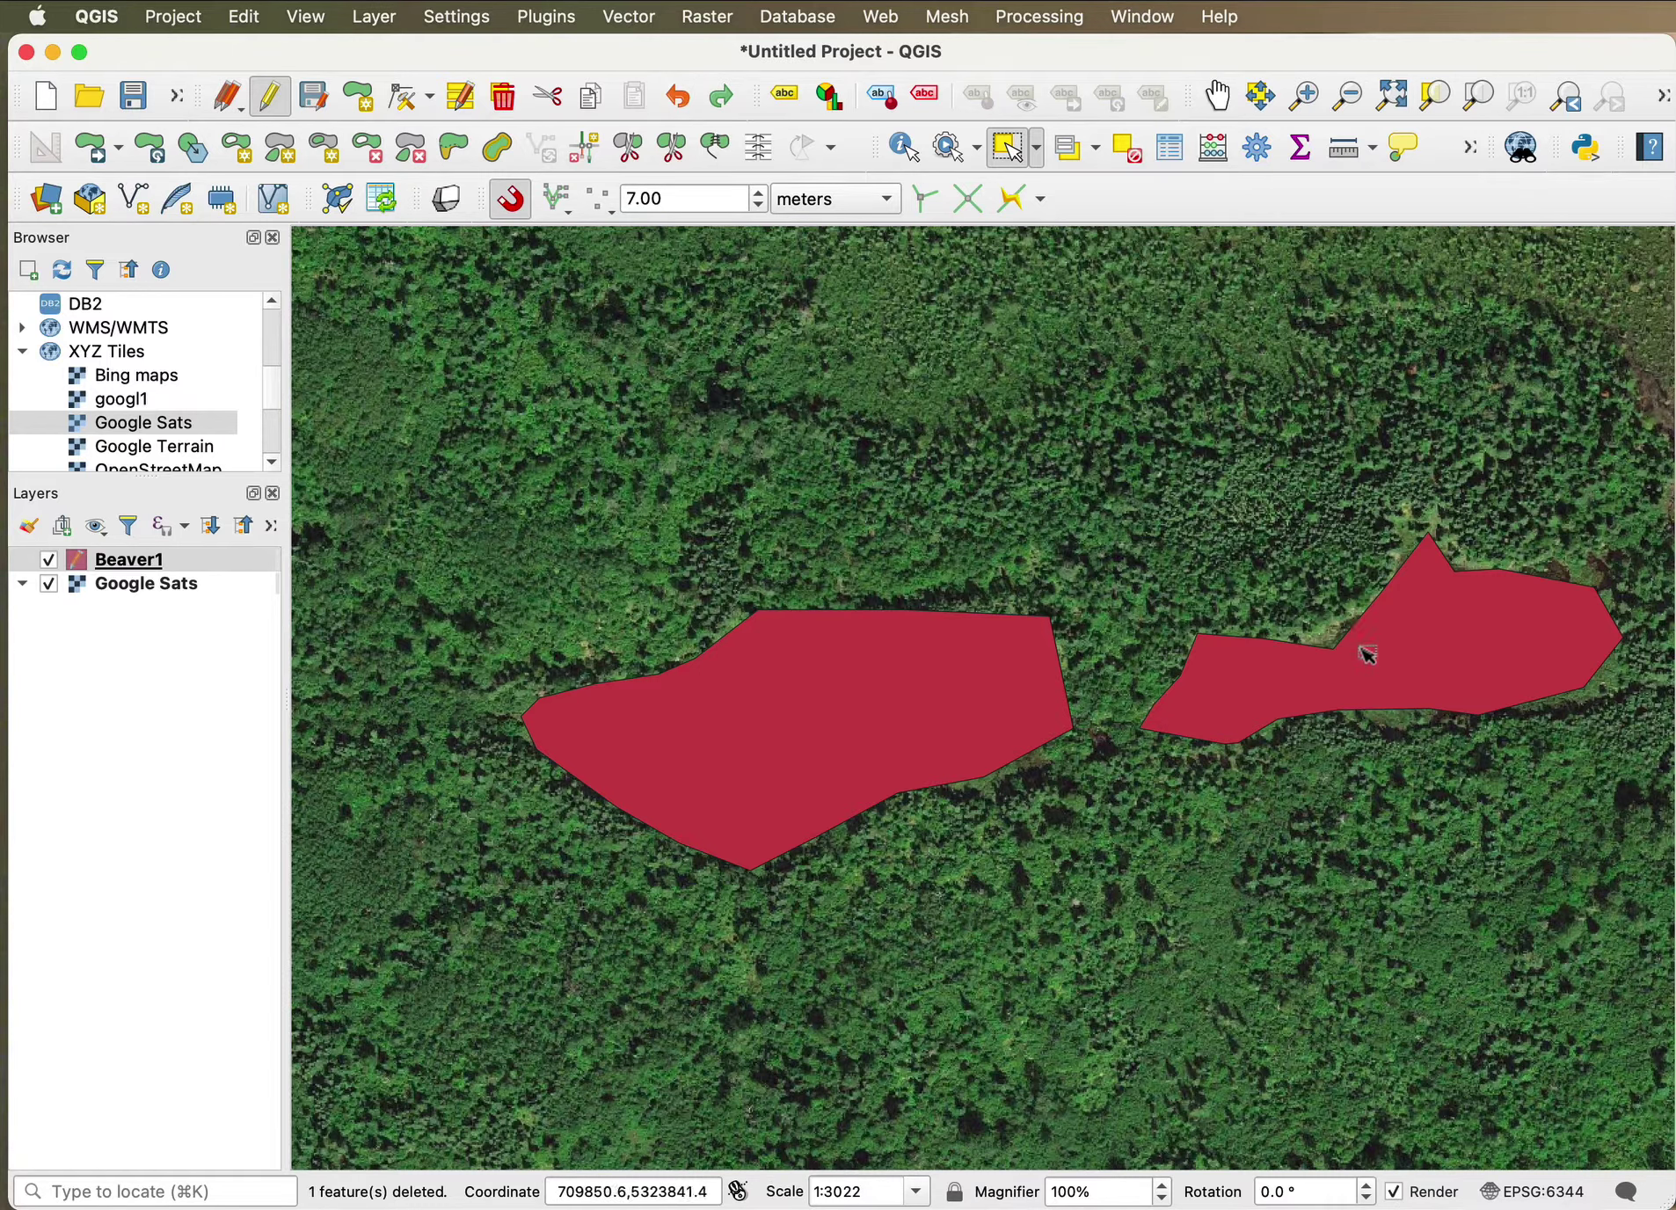
# Move the notch vertex on the eastern polygon's north edge outward with the Vertex Tool, and save the Beaver1 edits and end editing.
pyautogui.click(404, 101)
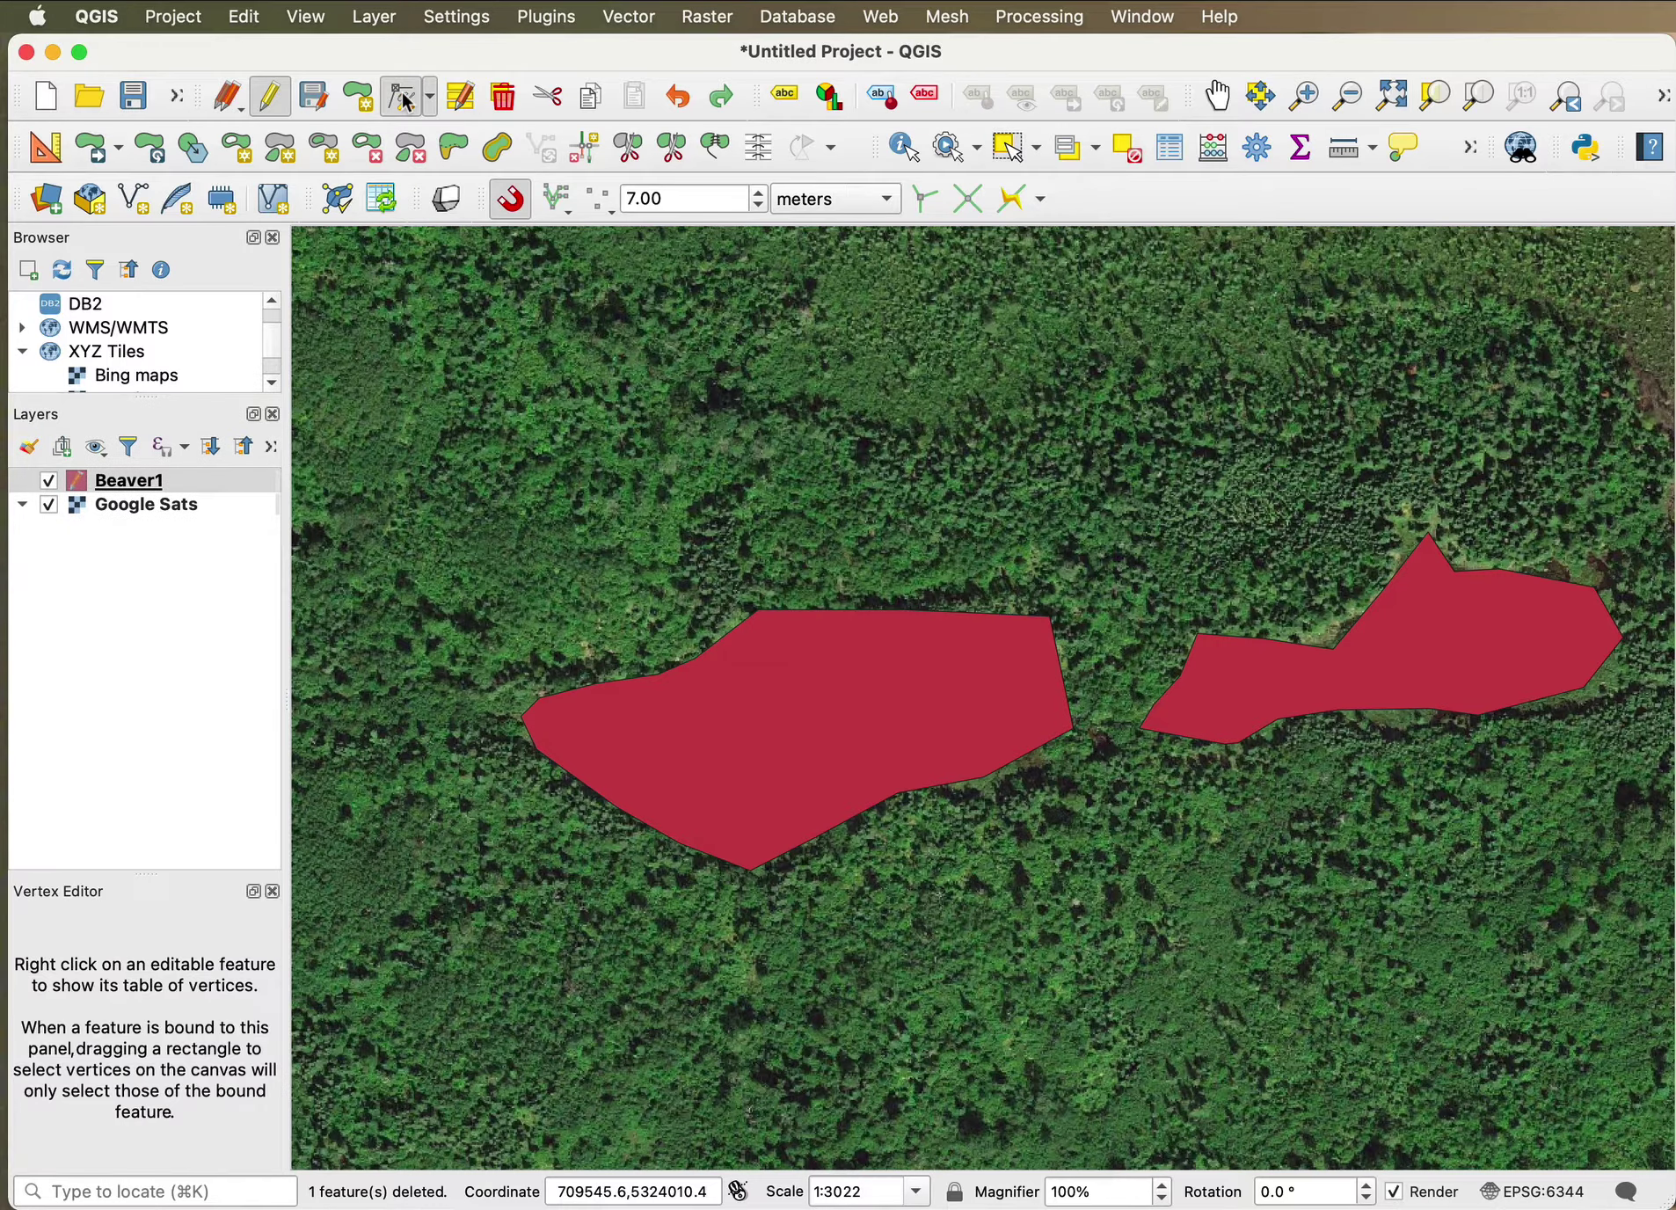
pyautogui.click(1314, 601)
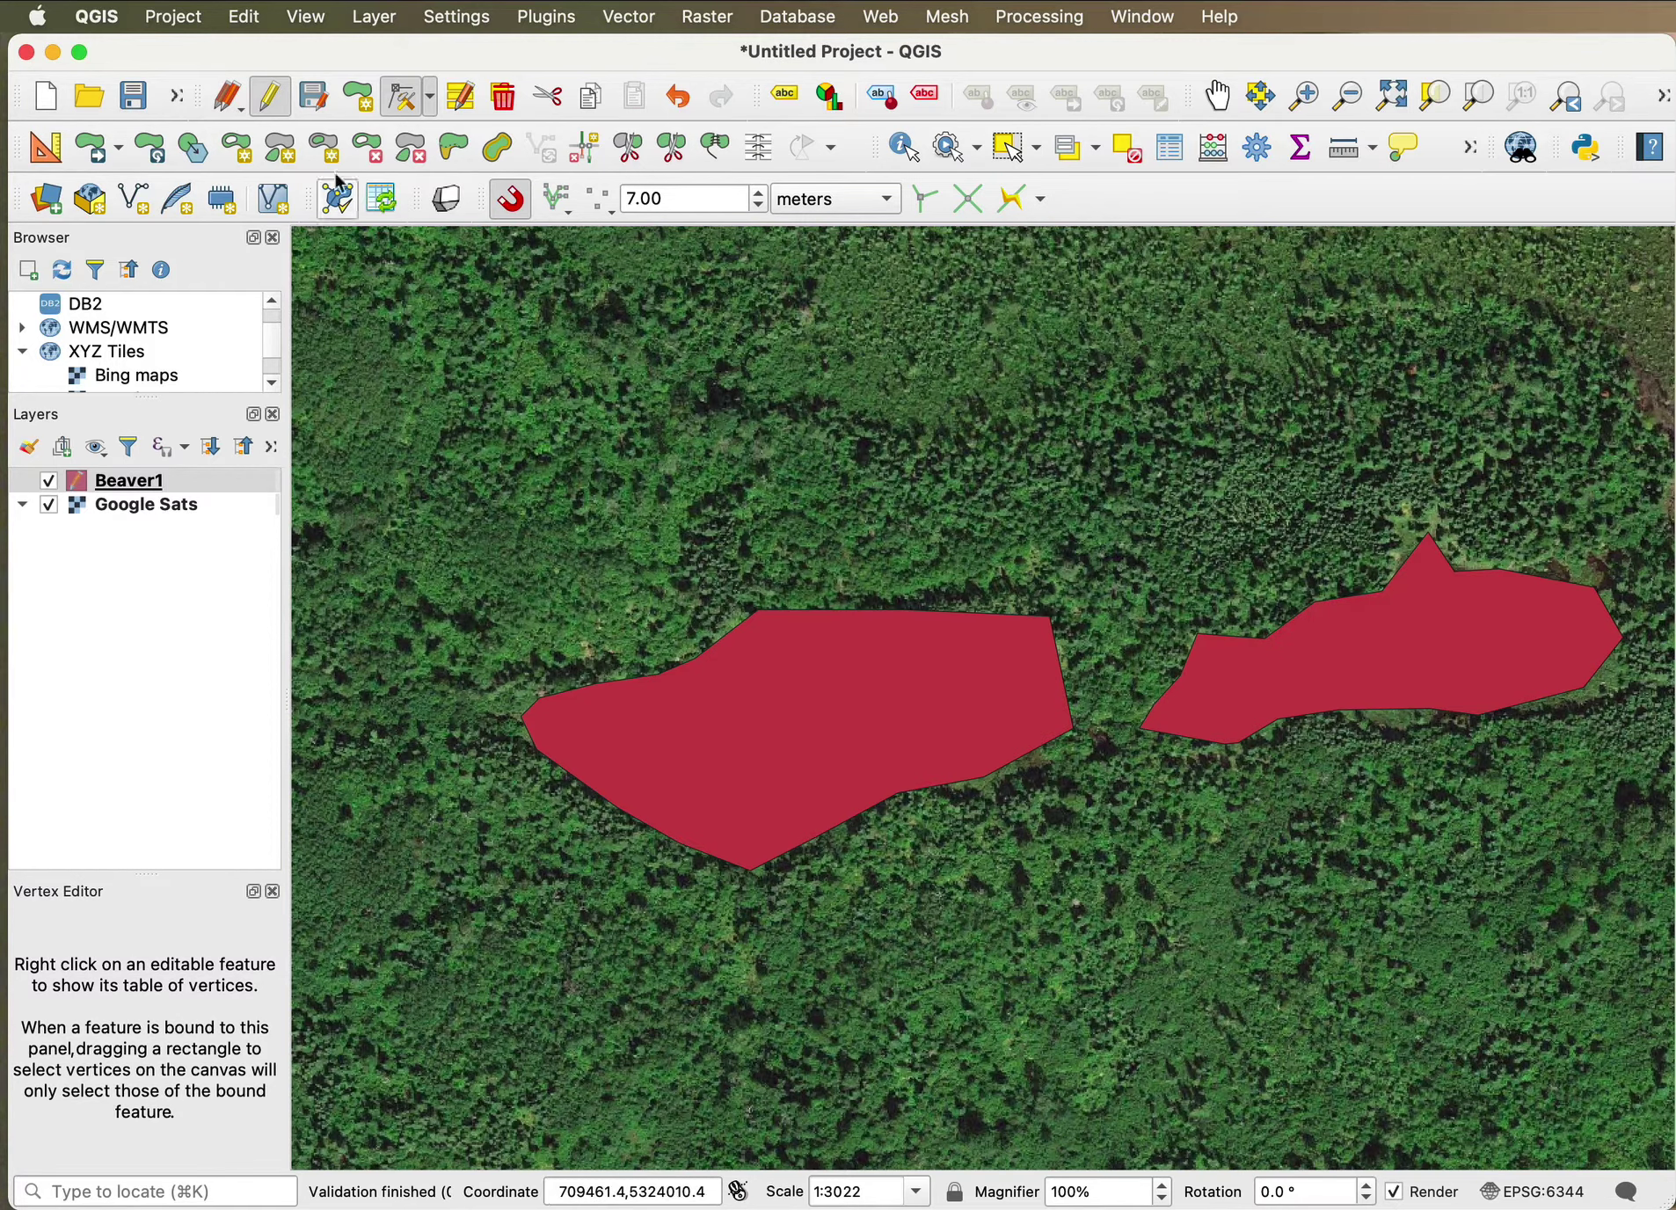
pyautogui.click(315, 96)
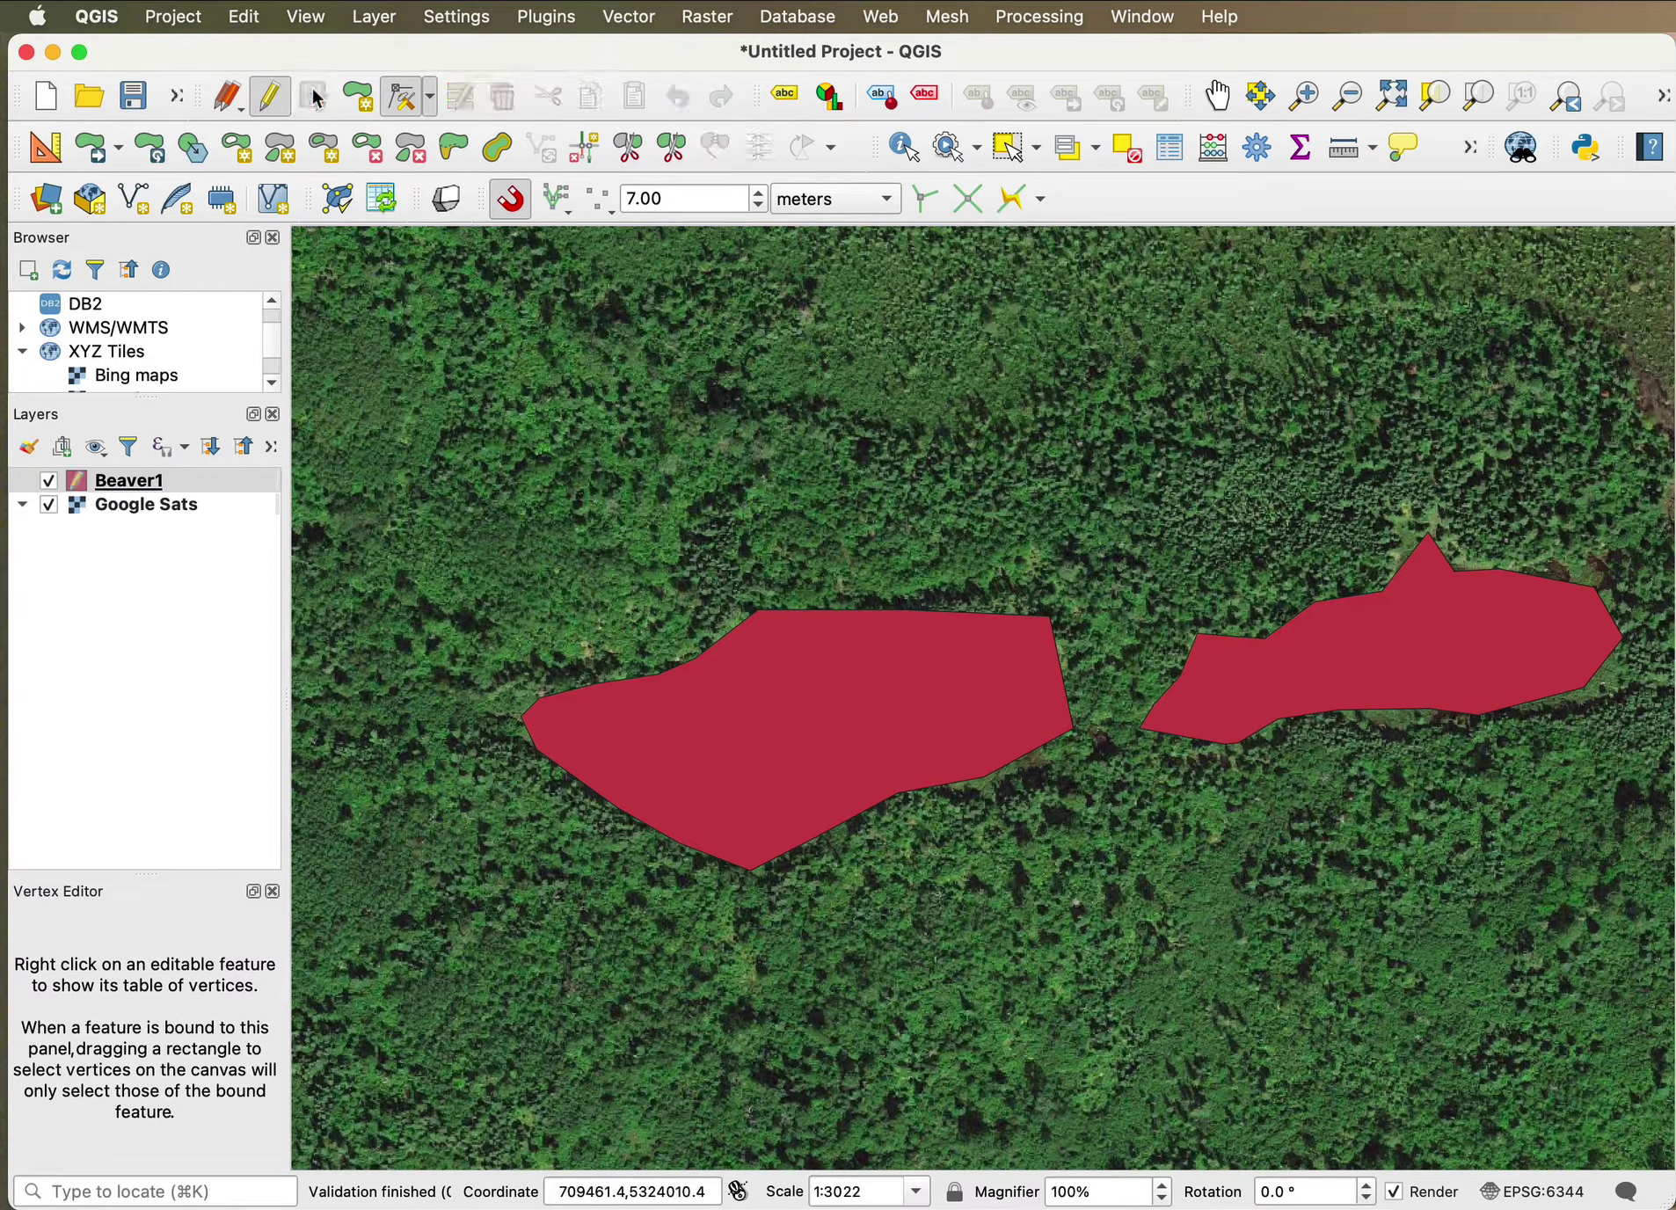
pyautogui.click(273, 105)
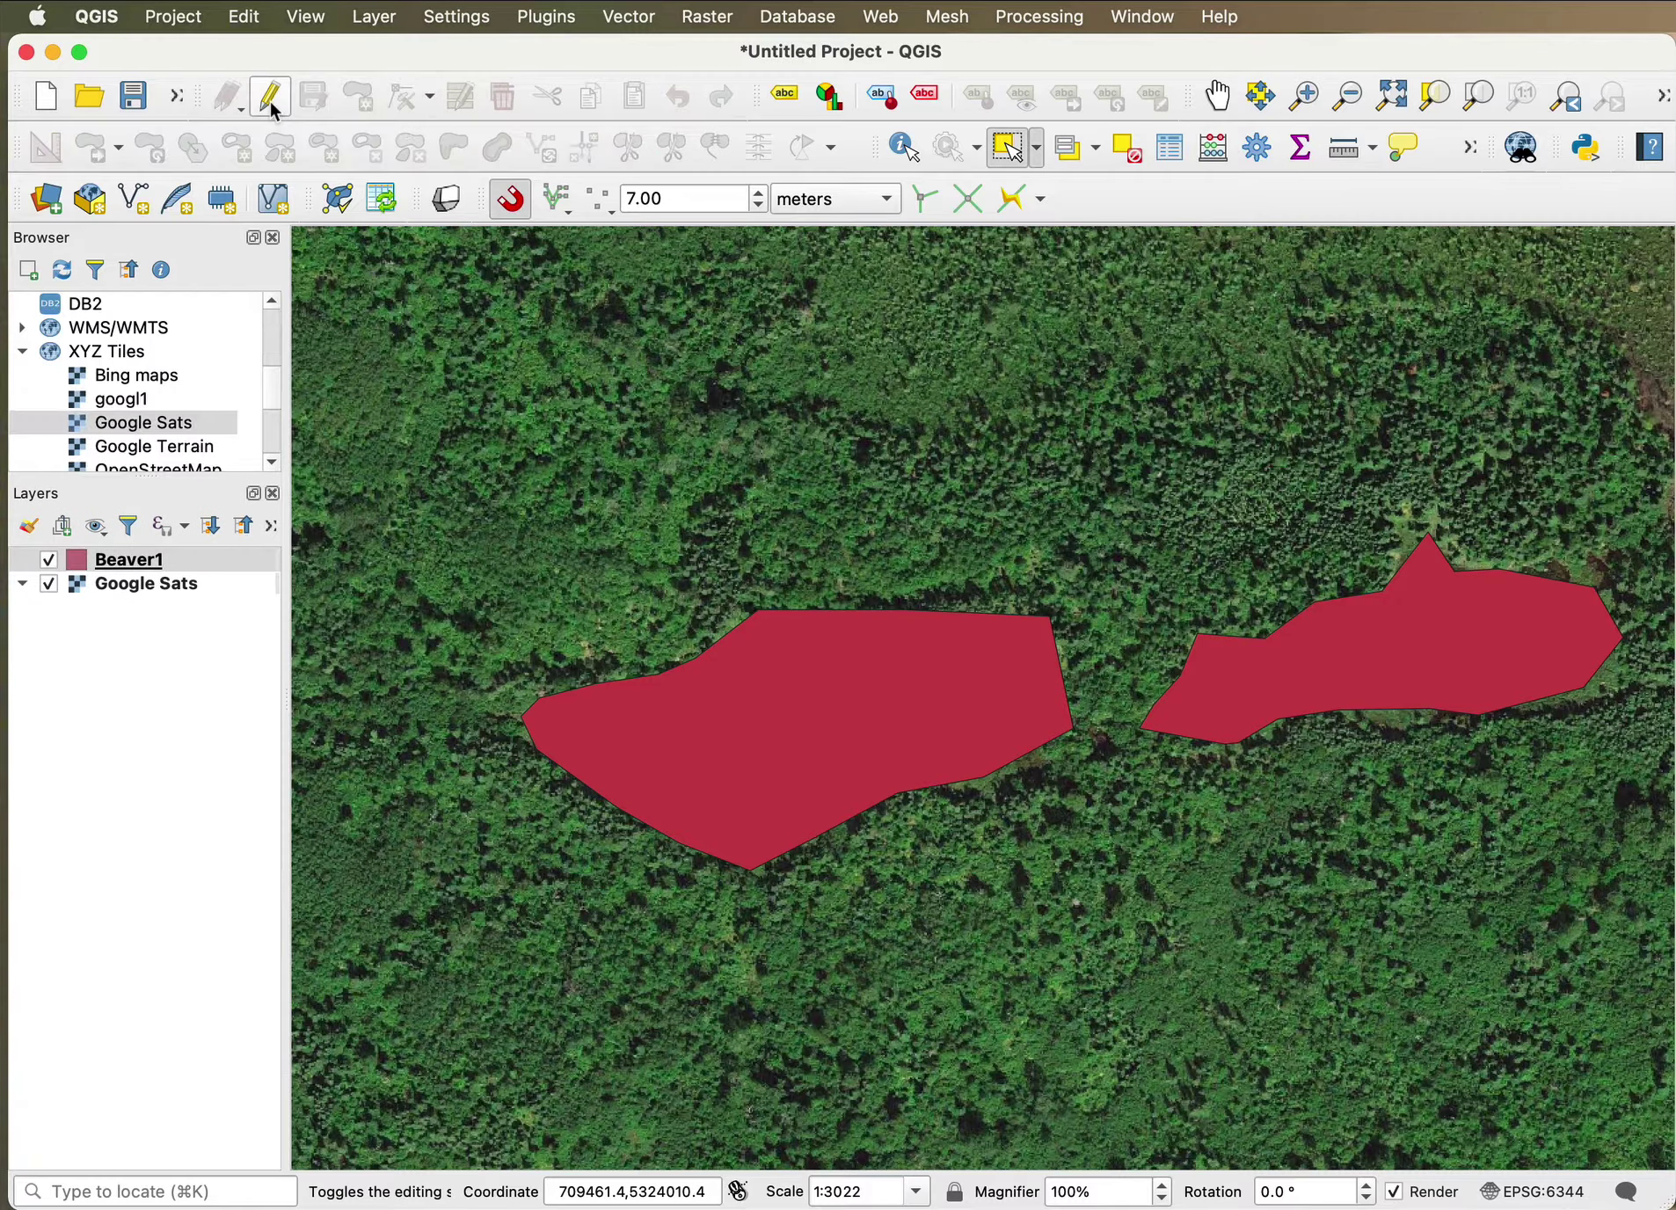